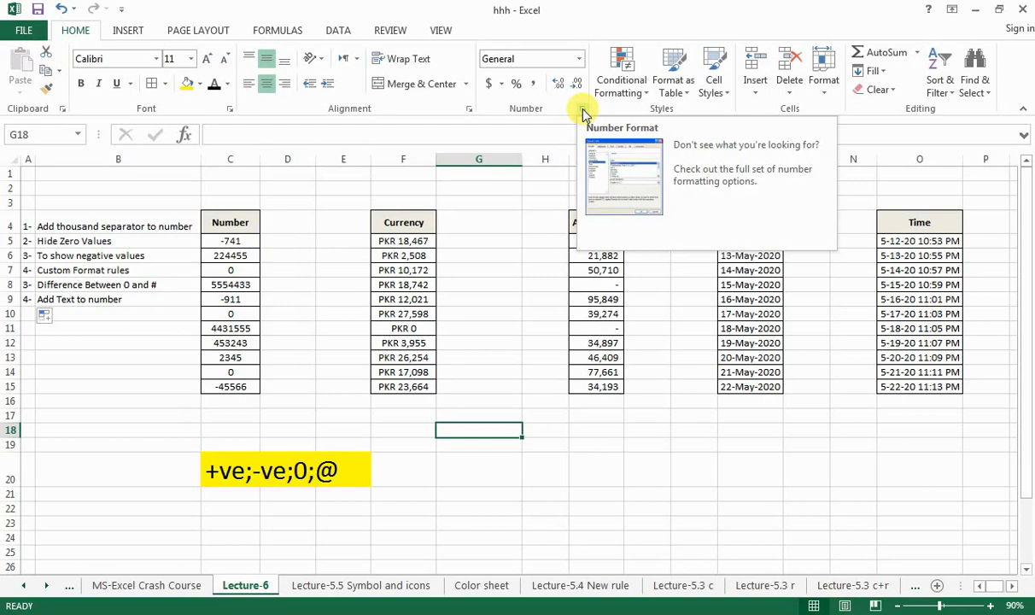
# Examine the number format categories and the custom format codes in the cell format settings.
pyautogui.click(582, 111)
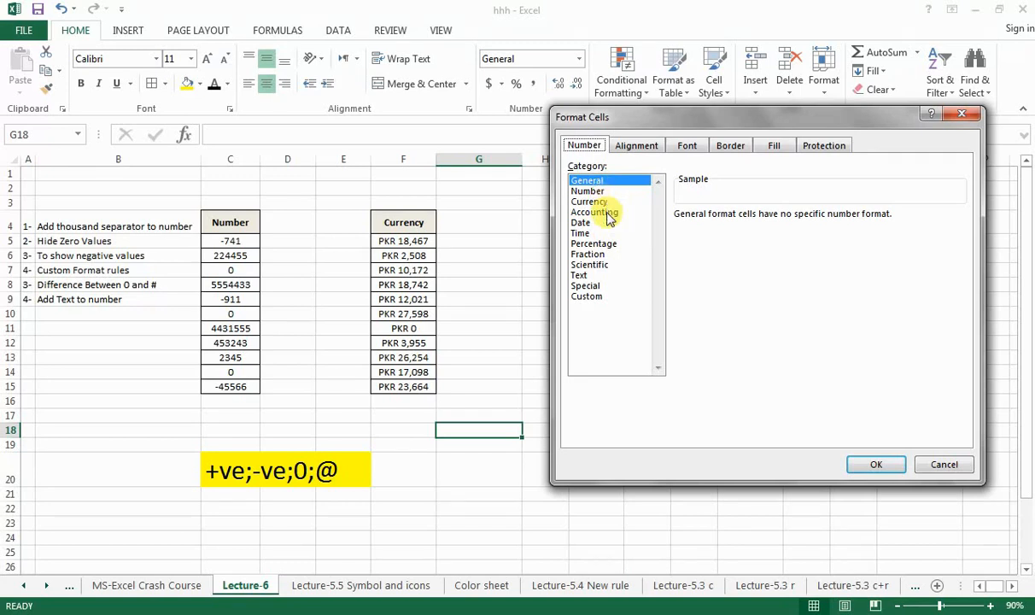
pyautogui.click(587, 298)
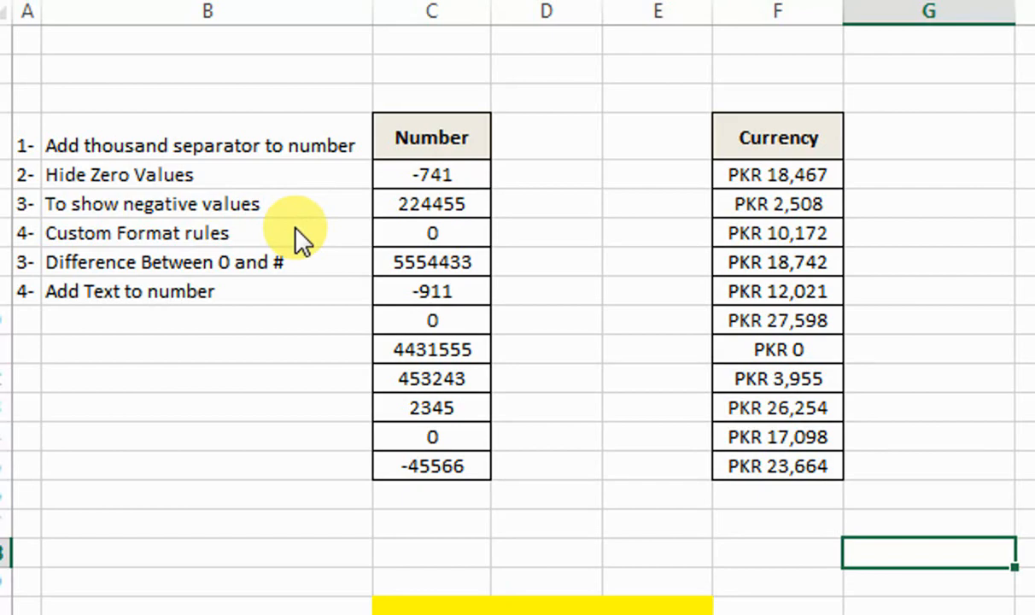
pyautogui.hotkey('ctrl', '1')
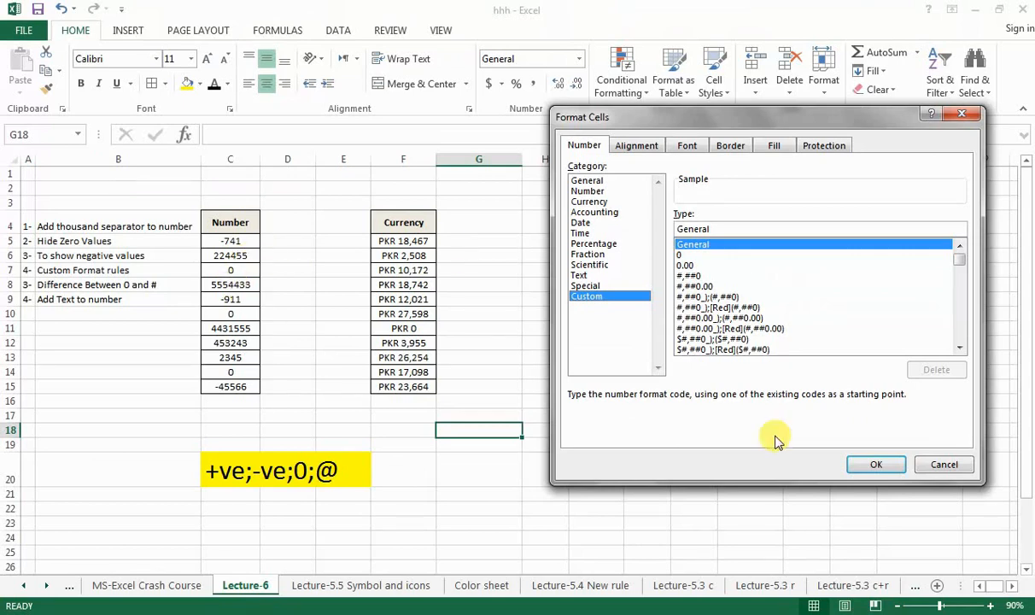
pyautogui.click(888, 463)
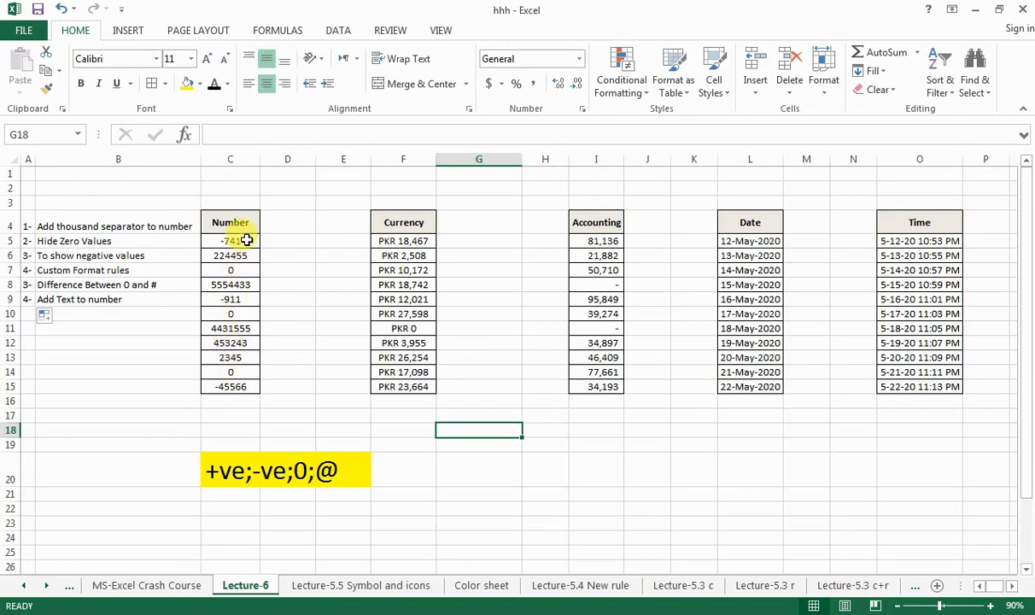
# Format the Number column values C5:C15 as Number with 0 decimal places and the 1000 separator.
pyautogui.moveTo(239, 241); pyautogui.dragTo(234, 385)
pyautogui.rightClick(234, 385)
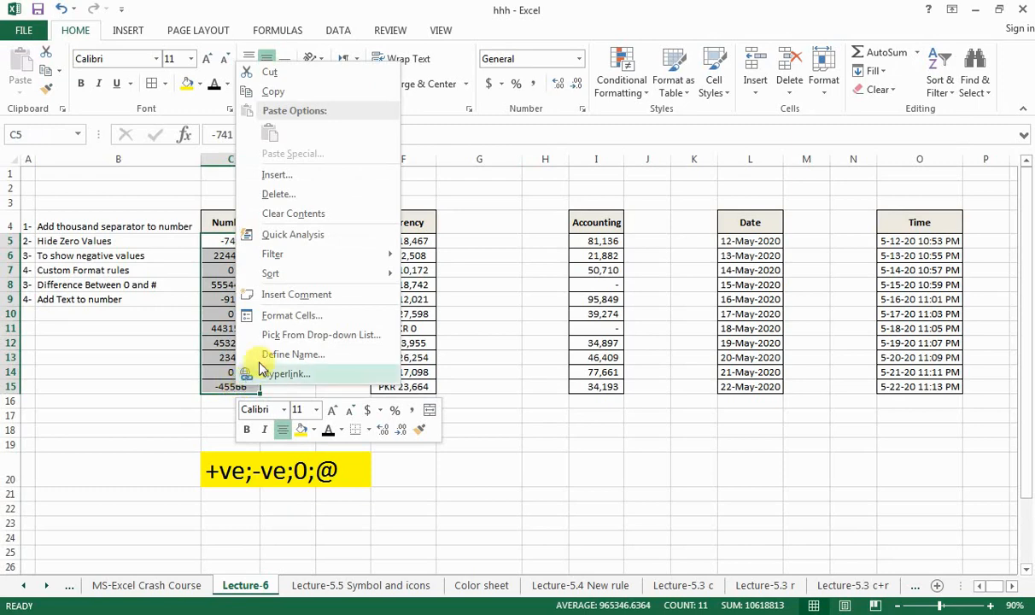
pyautogui.click(338, 320)
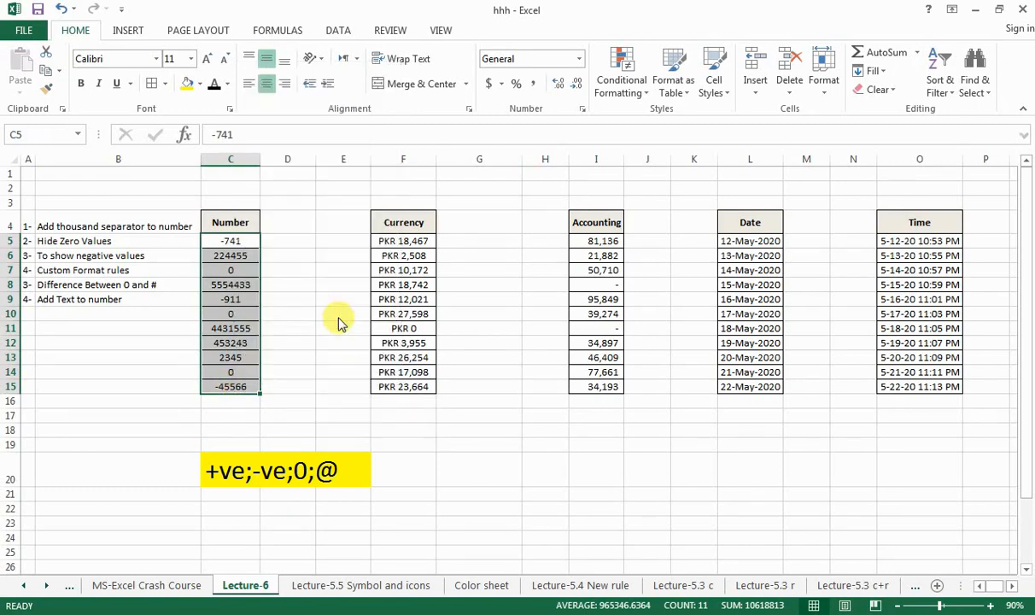
pyautogui.moveTo(439, 132); pyautogui.dragTo(817, 146)
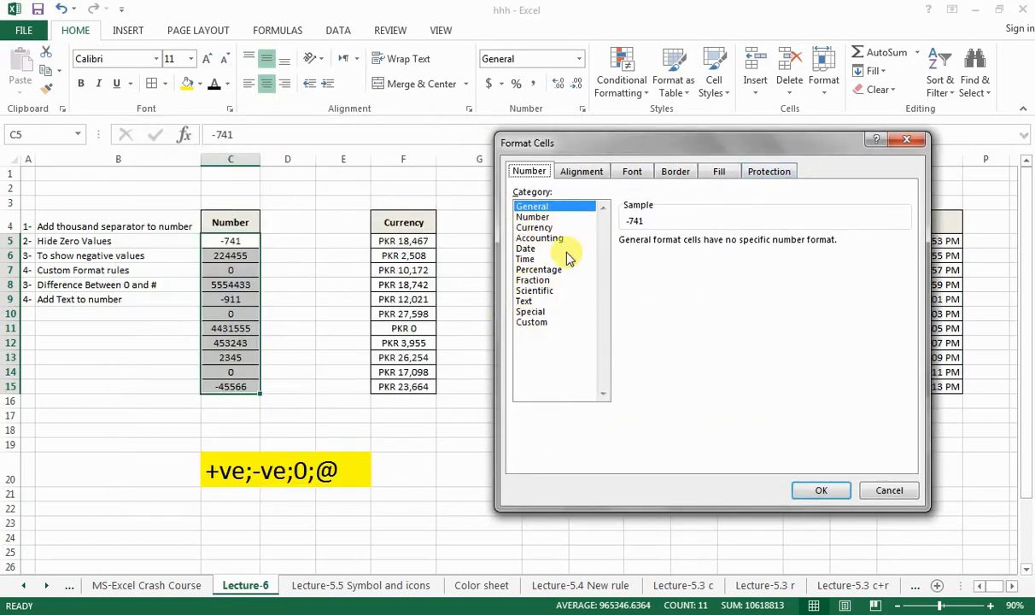
pyautogui.click(545, 220)
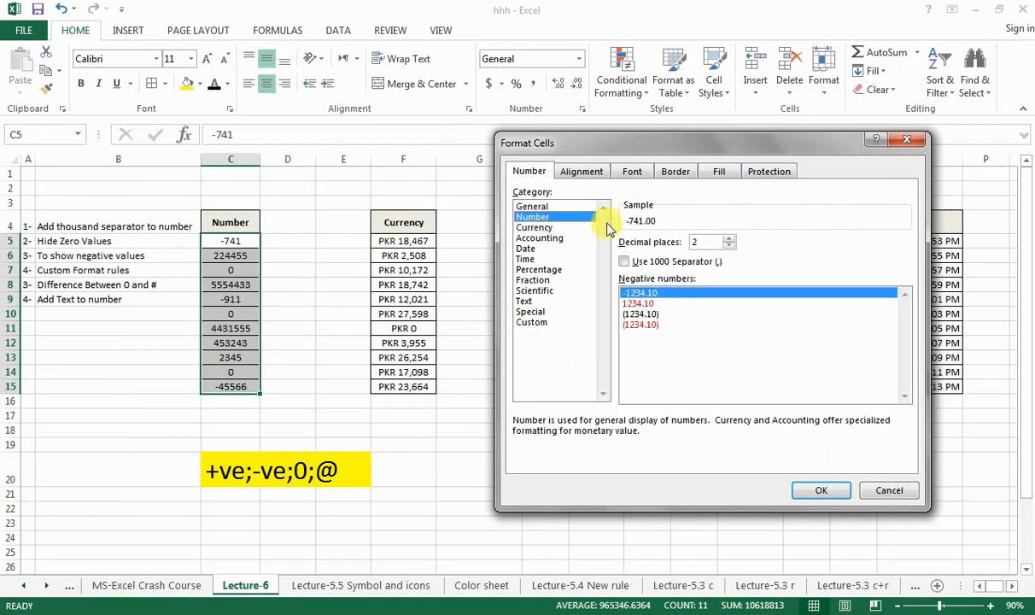
pyautogui.click(676, 262)
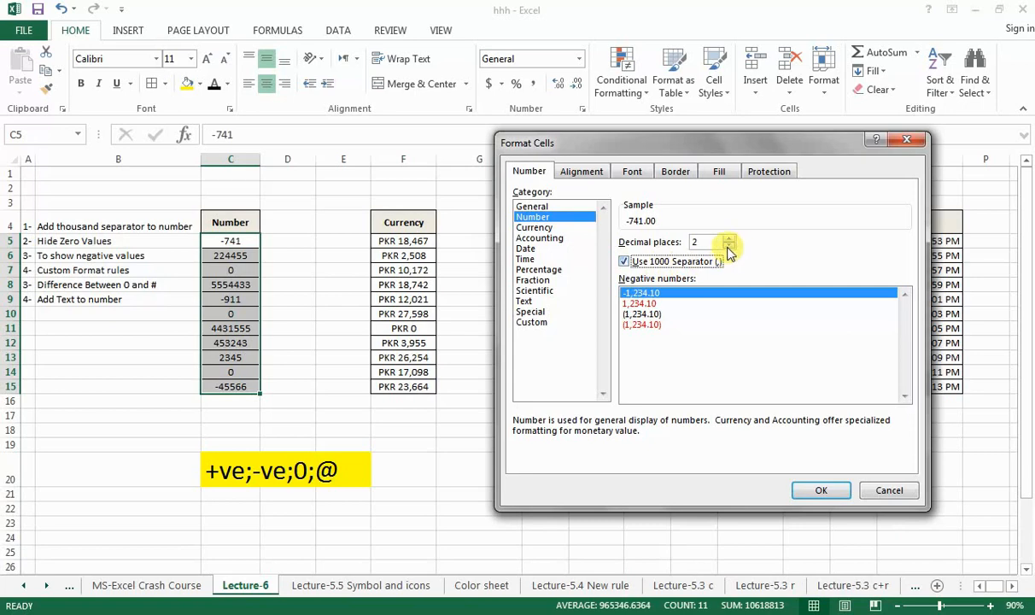
pyautogui.doubleClick(729, 247)
pyautogui.click(820, 491)
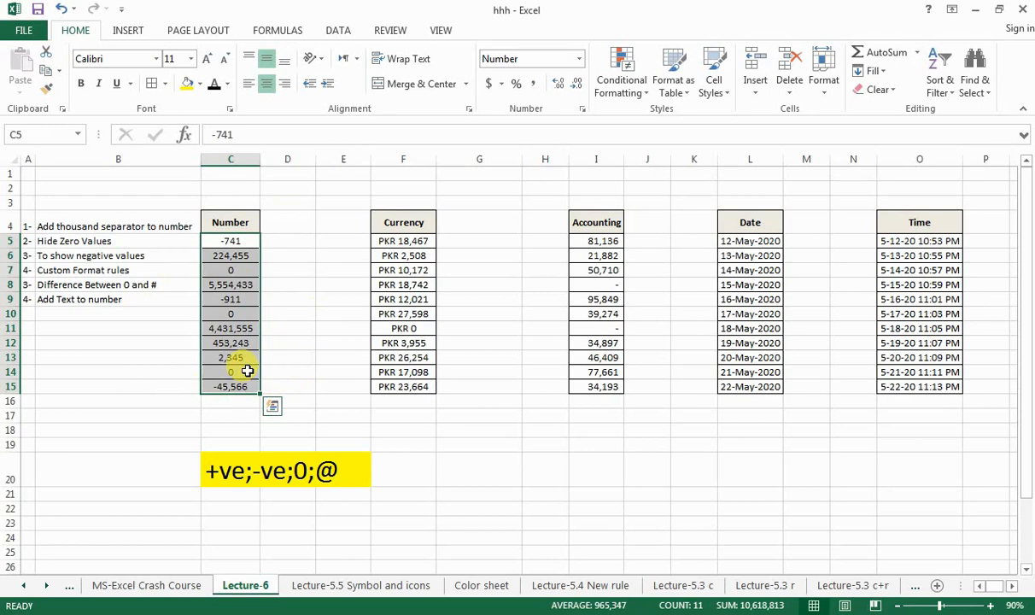
# Open the custom format of the Number column values and re-enter its code as #,##0.
pyautogui.rightClick(248, 287)
pyautogui.click(311, 546)
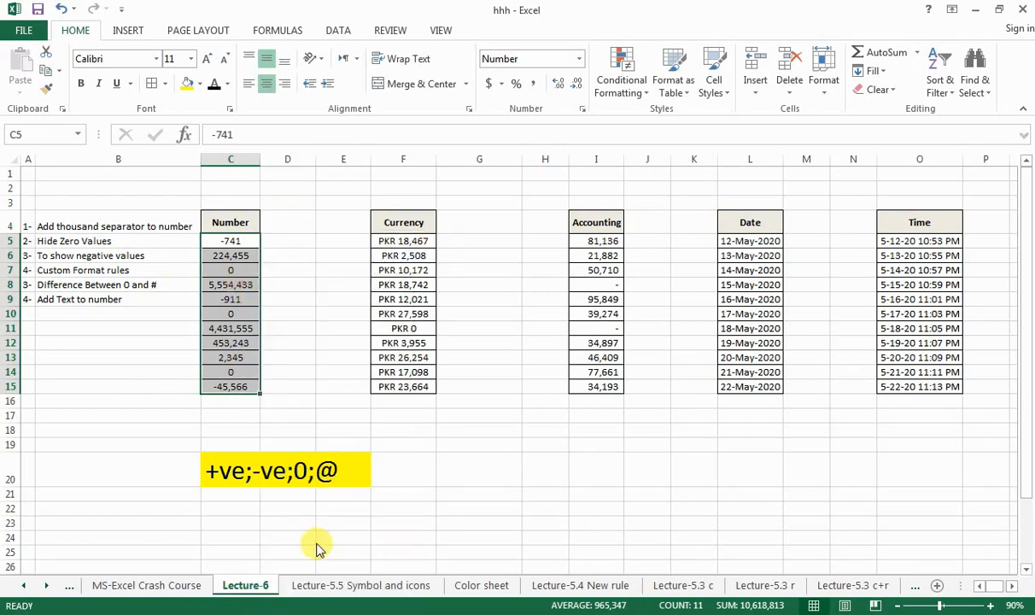
pyautogui.moveTo(366, 240); pyautogui.dragTo(812, 169)
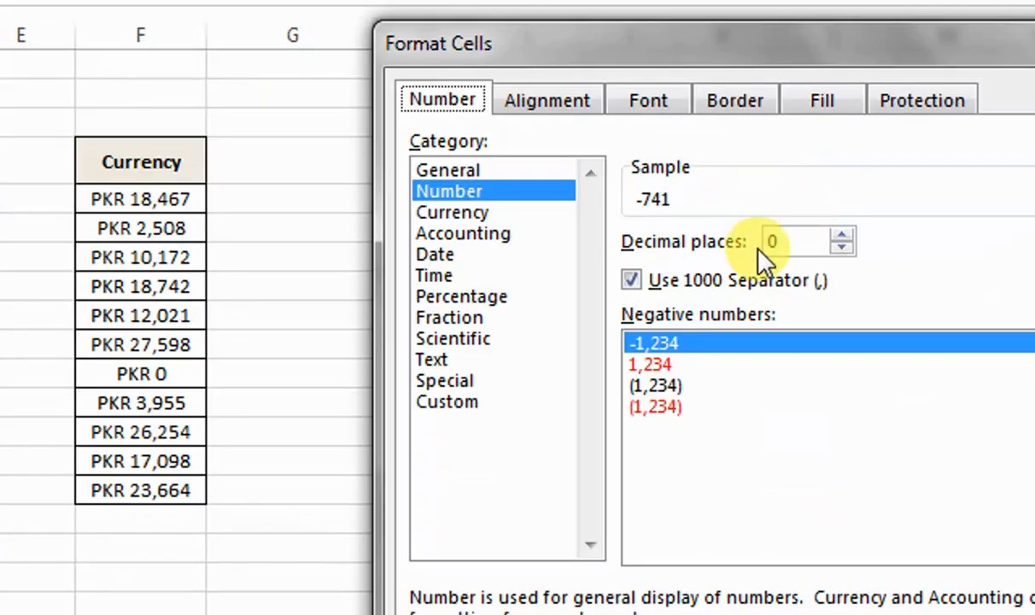
pyautogui.click(478, 401)
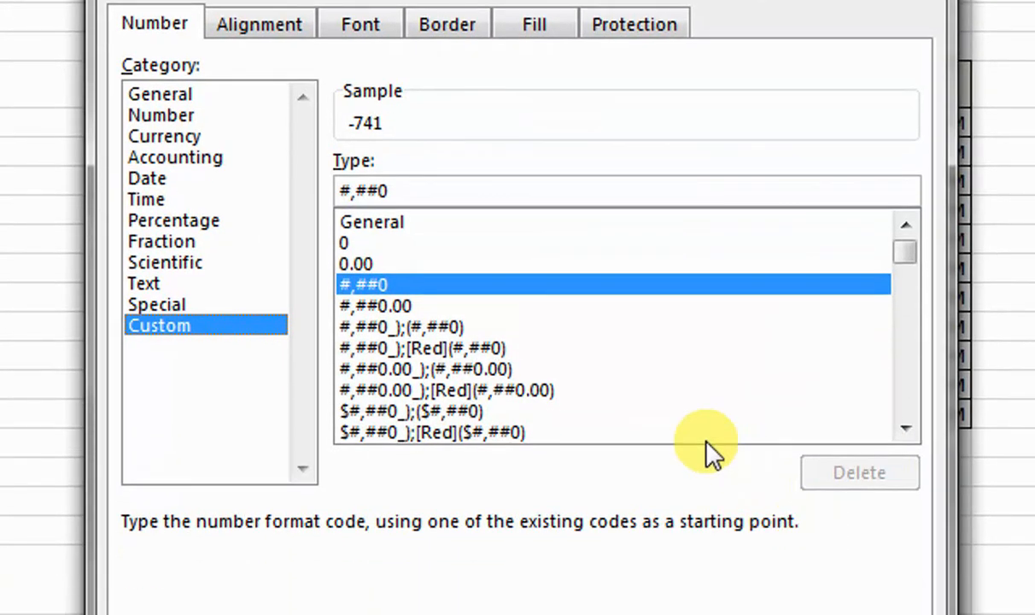
pyautogui.click(461, 192)
pyautogui.press('BackSpace')
pyautogui.press('BackSpace')
pyautogui.press('BackSpace')
pyautogui.press('BackSpace')
pyautogui.press('BackSpace')
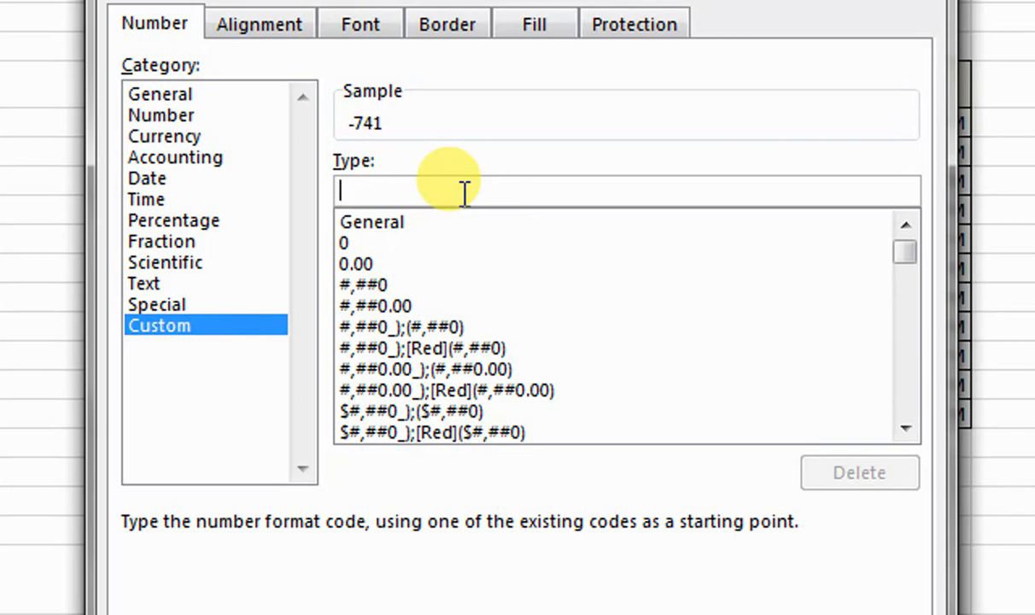
pyautogui.write('#')
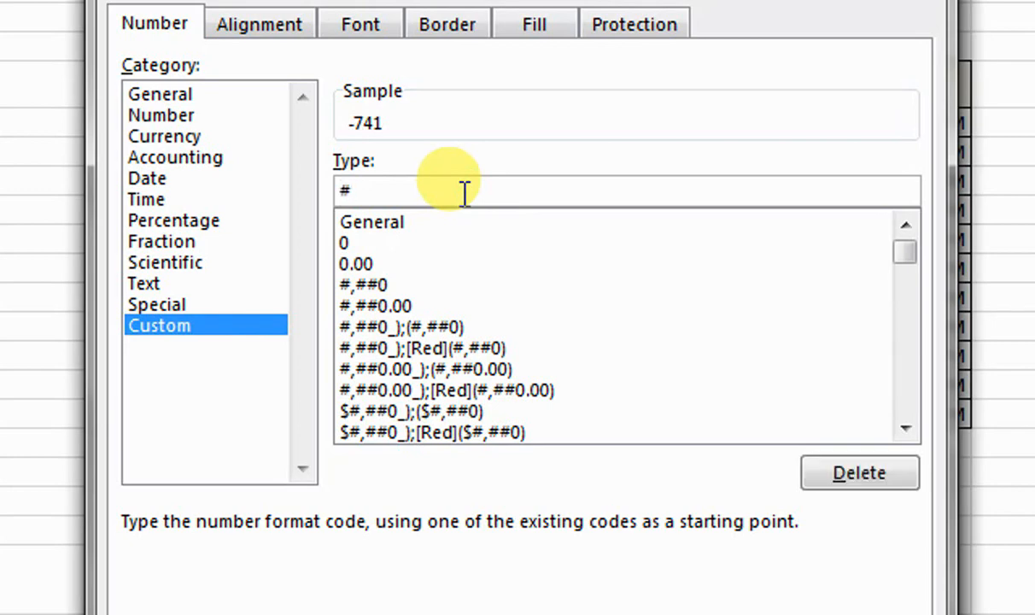
pyautogui.write(',##0')
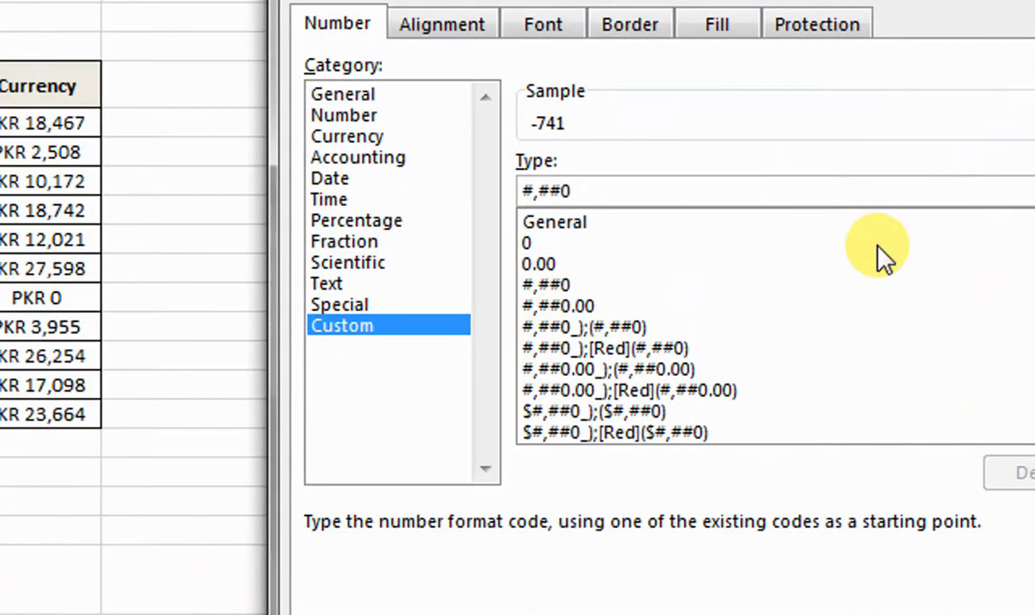
# Change the custom format code to #,### and apply it to hide the zero values in the Number column.
pyautogui.press('BackSpace')
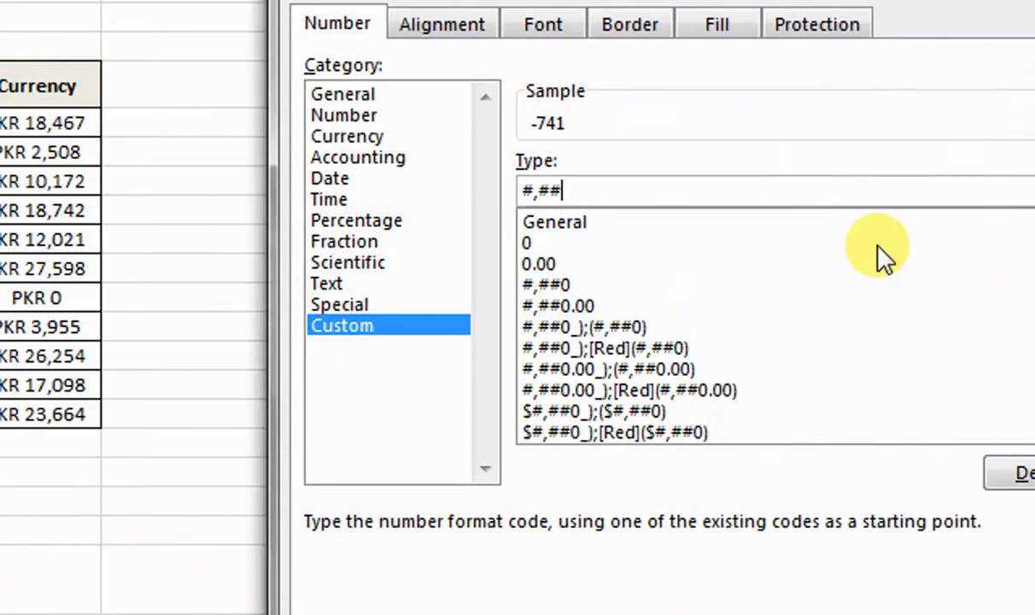
pyautogui.write('#')
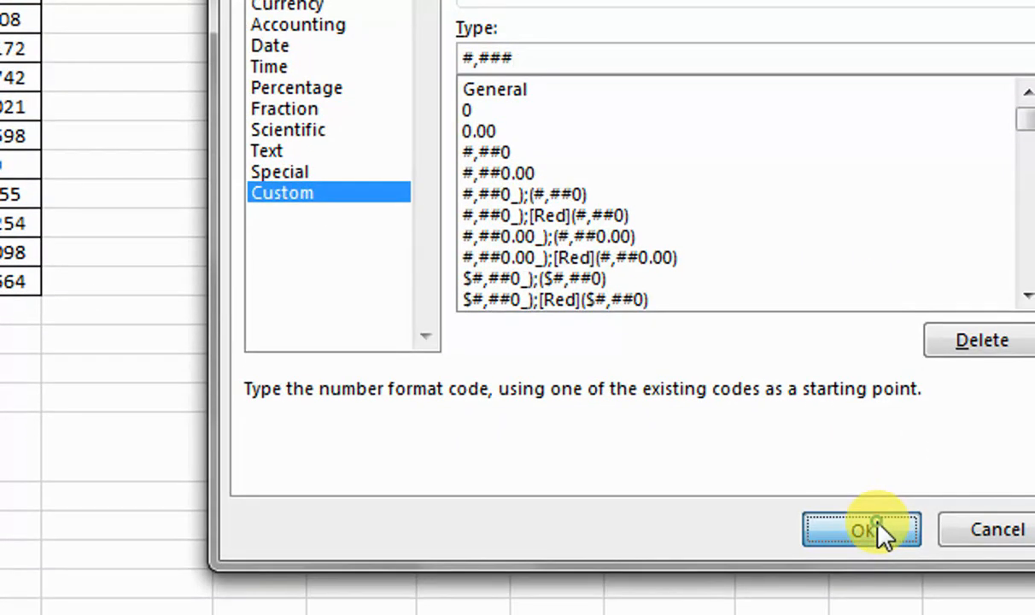
pyautogui.click(863, 529)
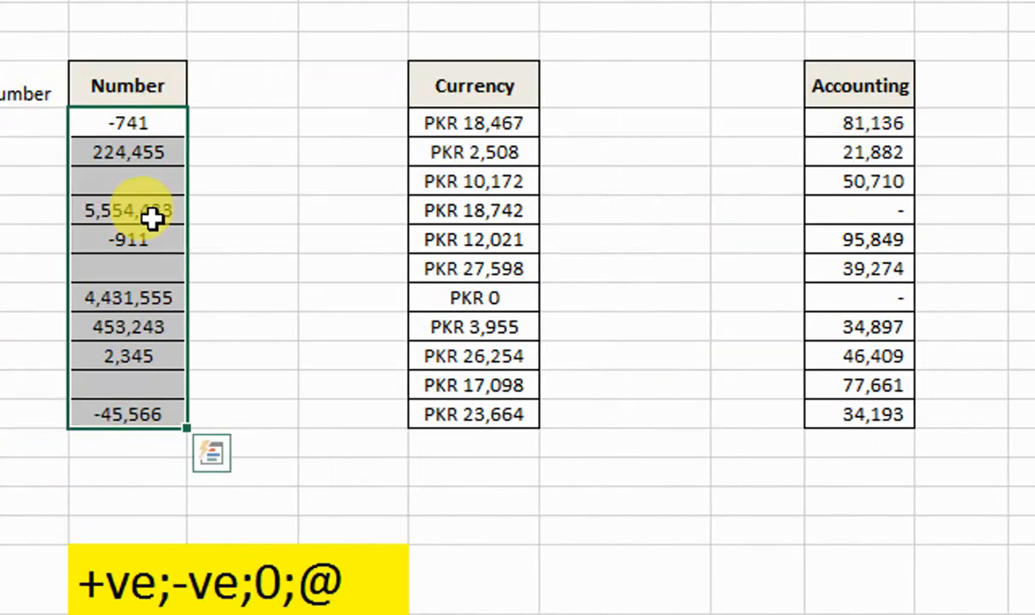
# Extend the Number column's custom format to #,###;(#,###) so negative values are shown in parentheses.
pyautogui.rightClick(157, 229)
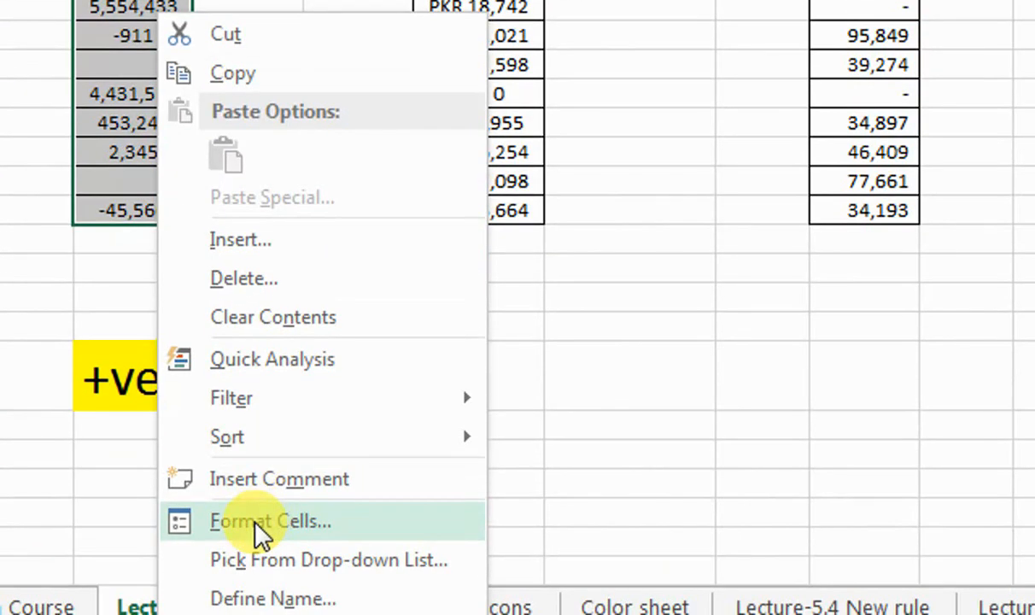
pyautogui.click(256, 522)
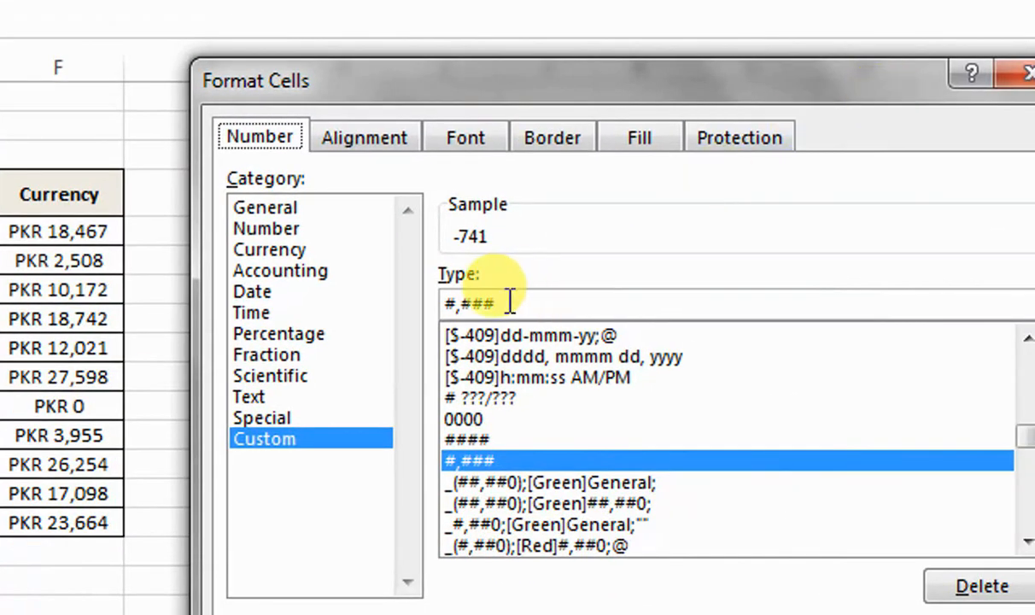
pyautogui.click(510, 301)
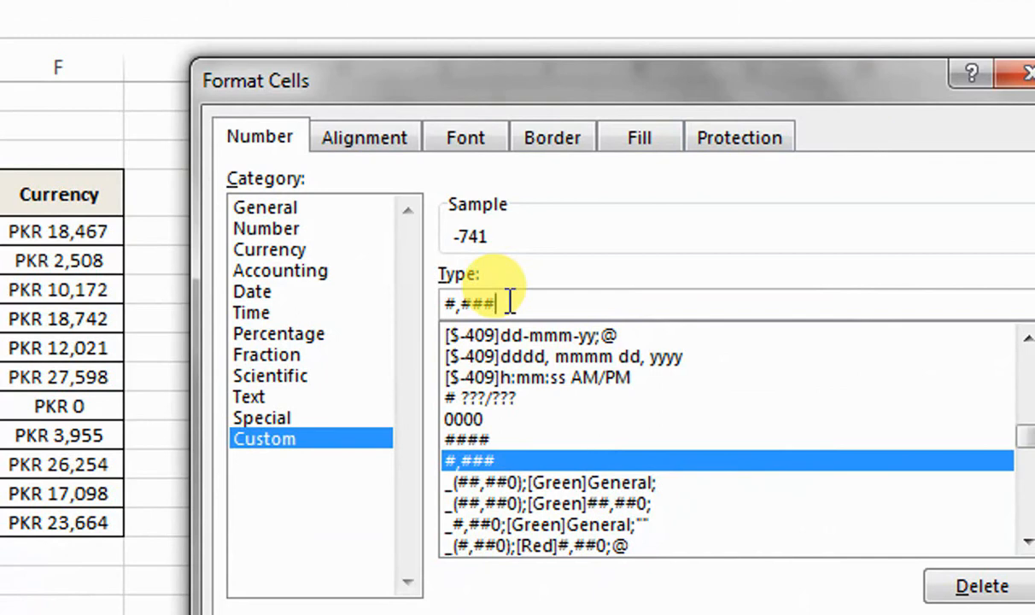
pyautogui.write(';')
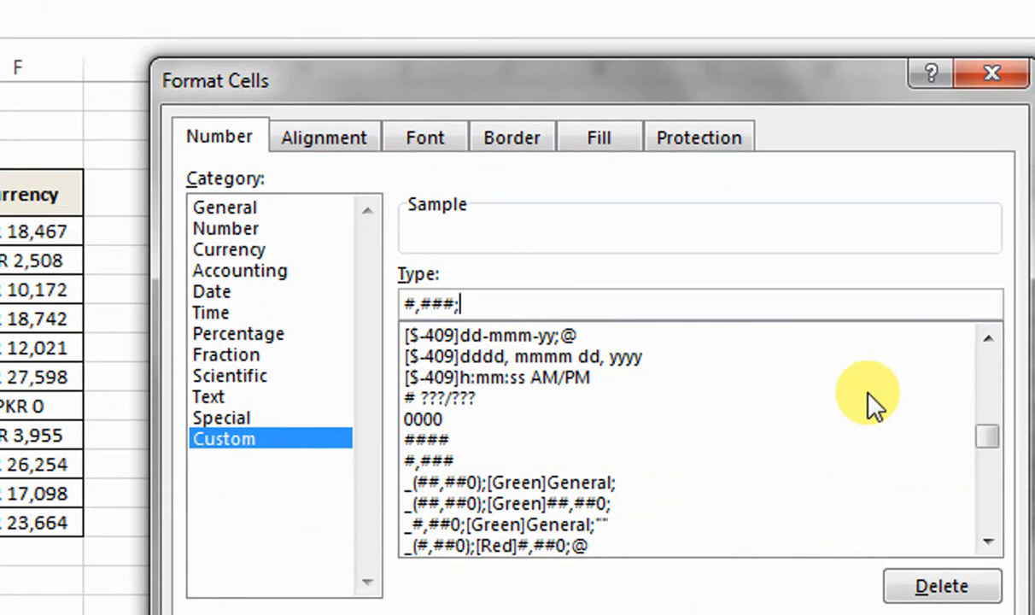
pyautogui.write('(')
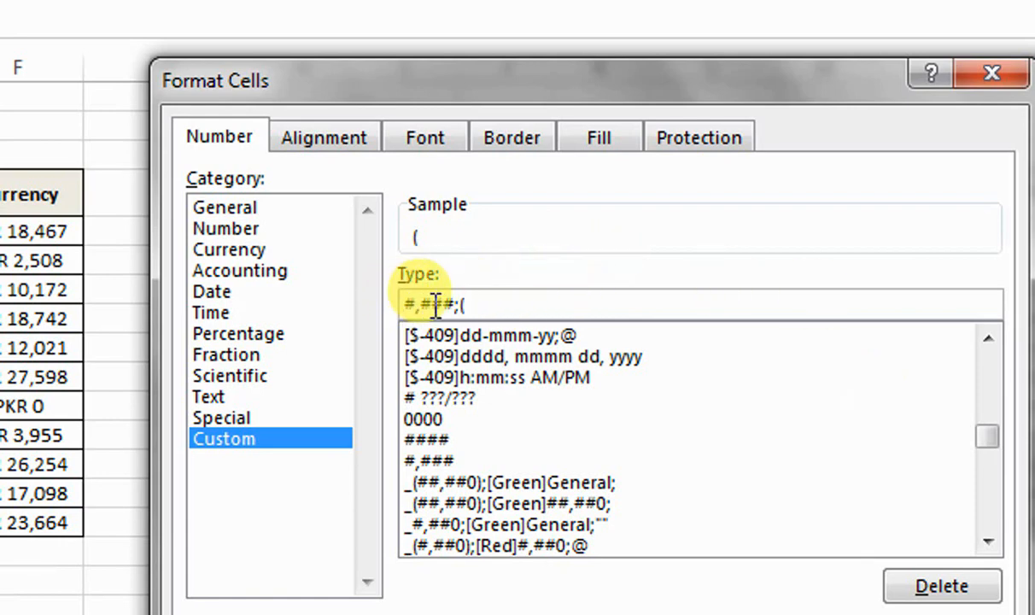
pyautogui.moveTo(453, 304); pyautogui.dragTo(481, 300)
pyautogui.write('#,###')
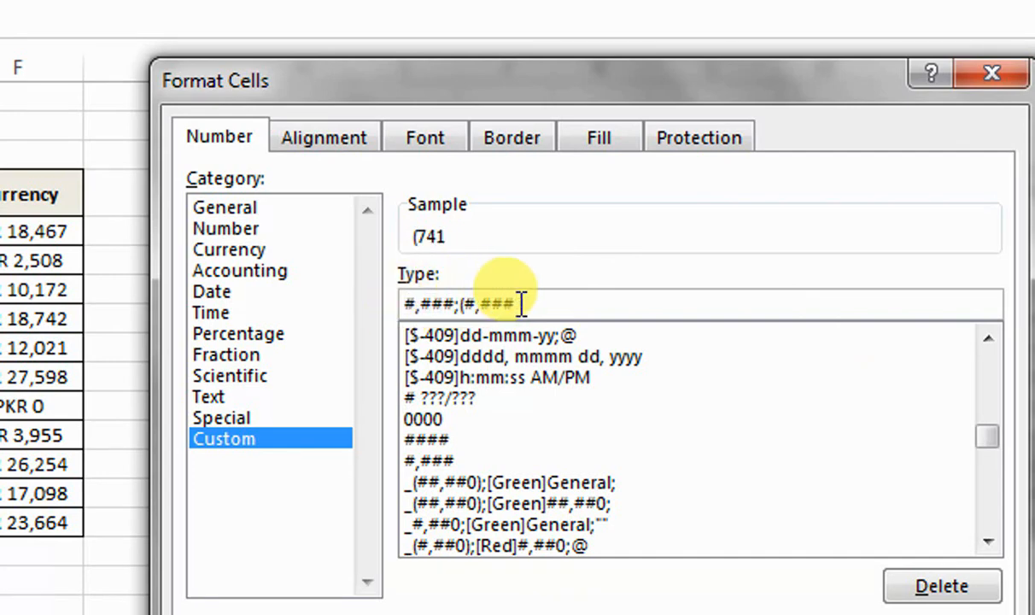
pyautogui.write(')')
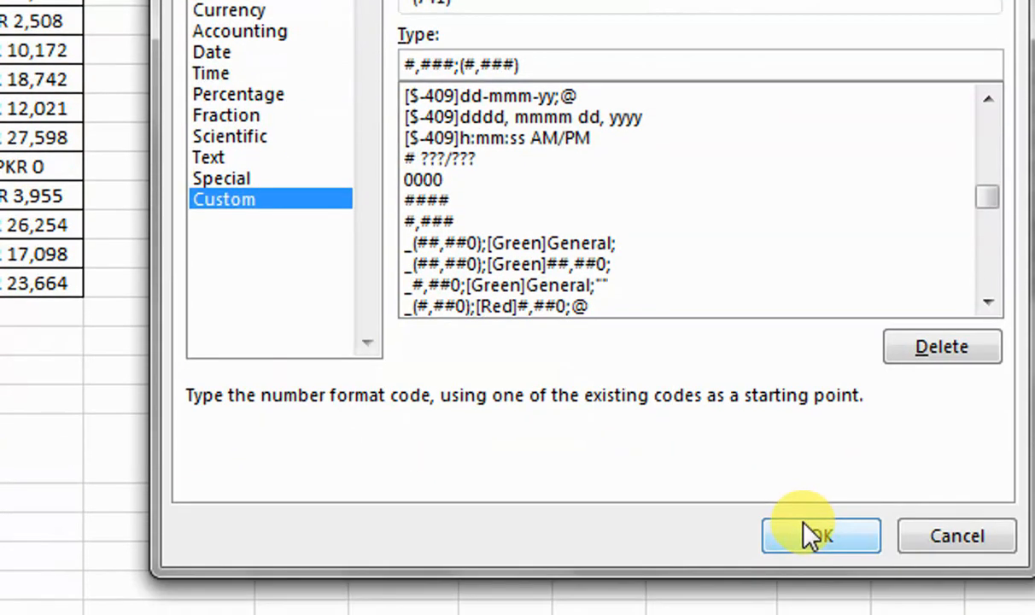
pyautogui.click(803, 536)
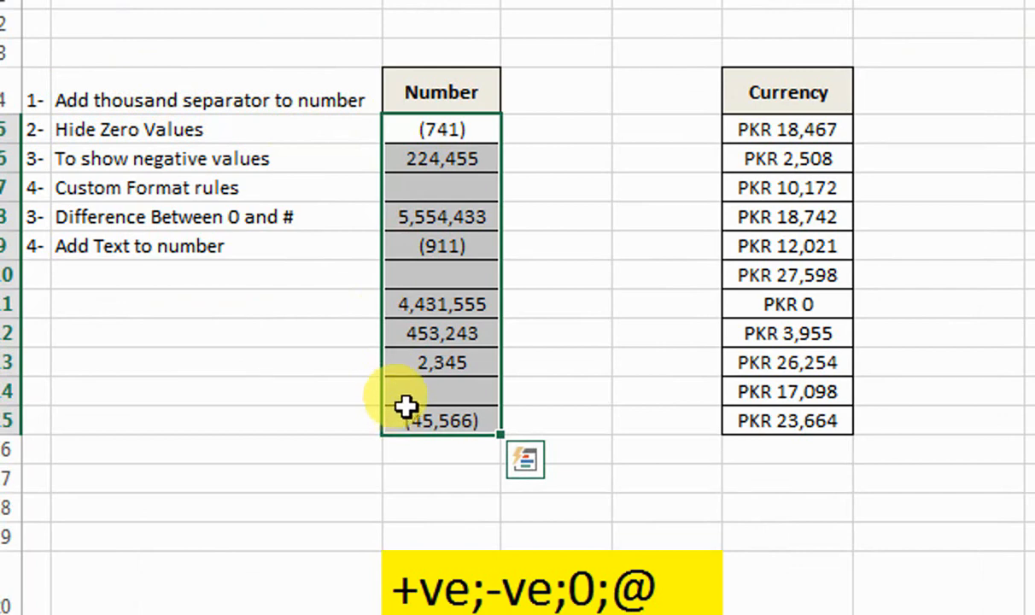
# Add the color code [green] to the positive section of the Number column's custom format.
pyautogui.rightClick(469, 415)
pyautogui.click(582, 279)
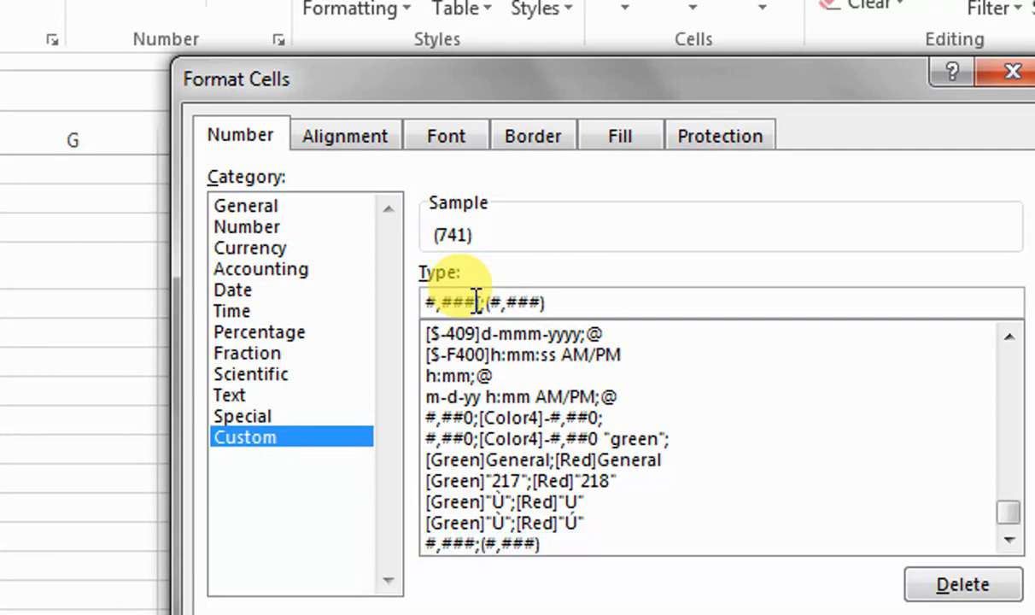
pyautogui.write('[gren')
pyautogui.press('BackSpace')
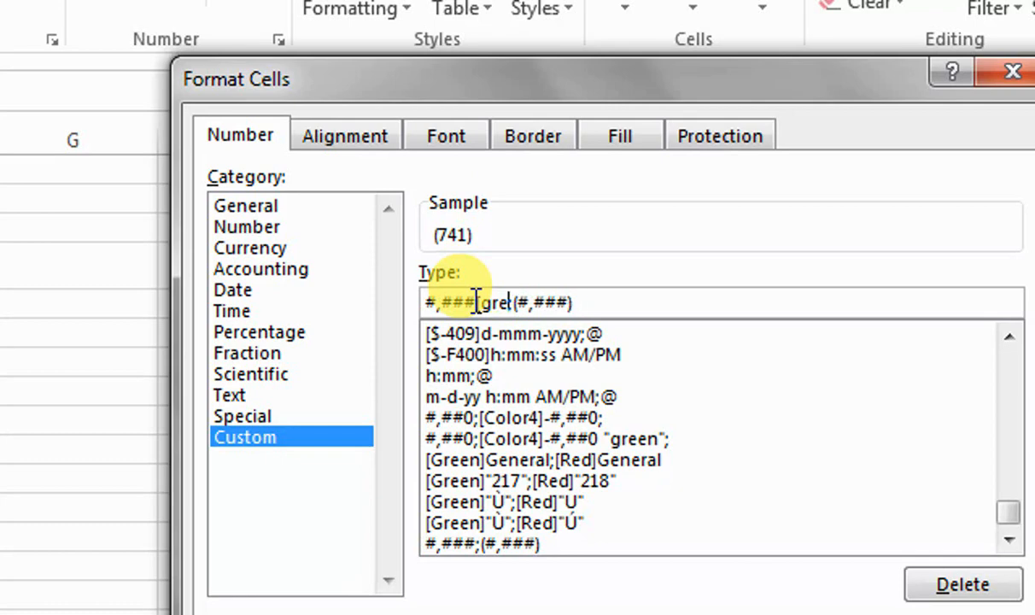
pyautogui.write('e')
pyautogui.write('n]')
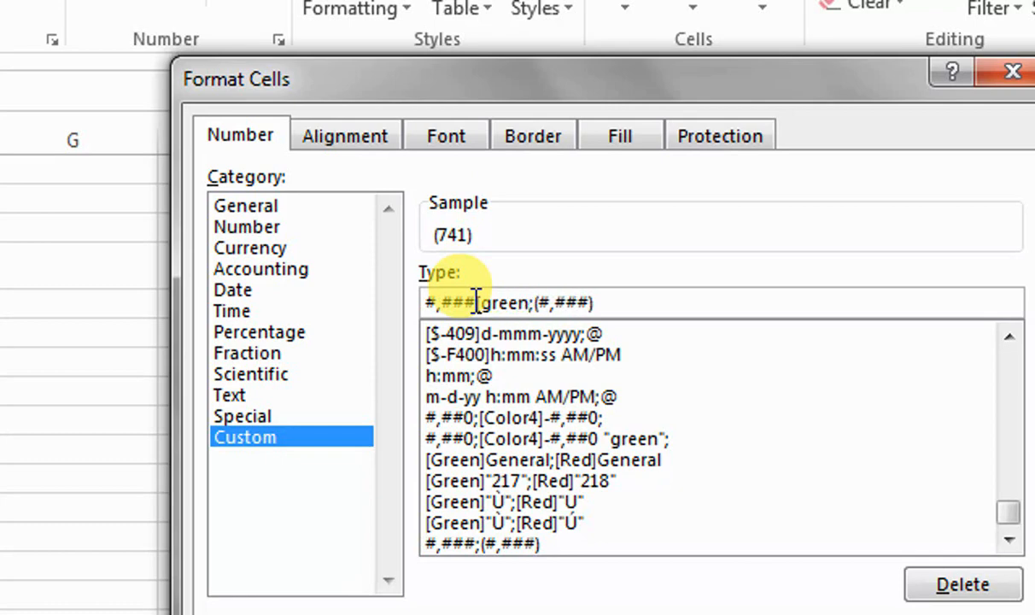
# Add [red] after the negative section and apply the format #,###[green];(#,###)[red] to the Number column values.
pyautogui.press('Right')
pyautogui.press('Right')
pyautogui.press('Right')
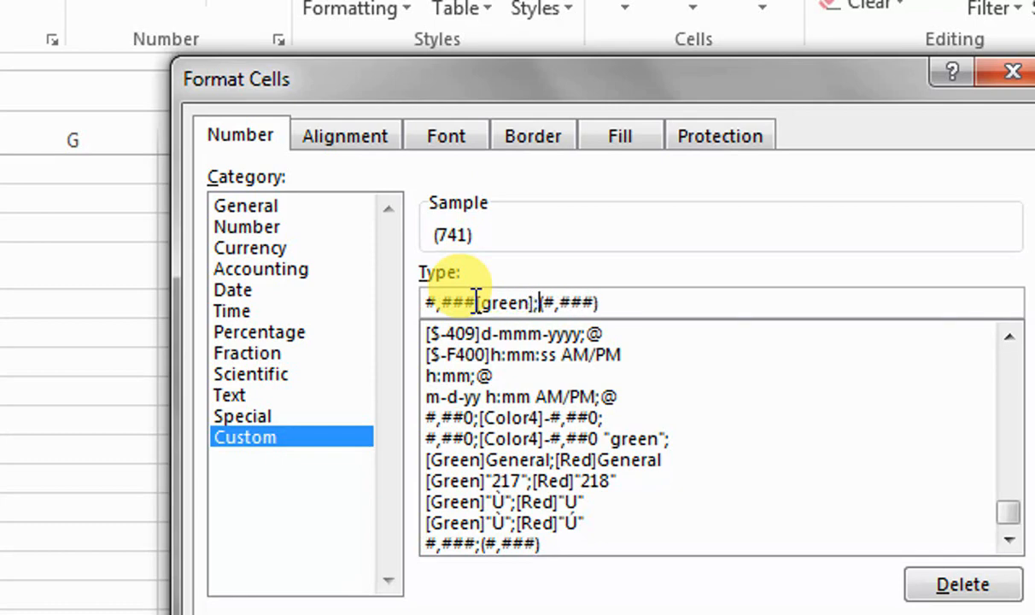
pyautogui.press('Right')
pyautogui.press('Right')
pyautogui.press('Right')
pyautogui.press('Right')
pyautogui.press('Right')
pyautogui.write('[red]')
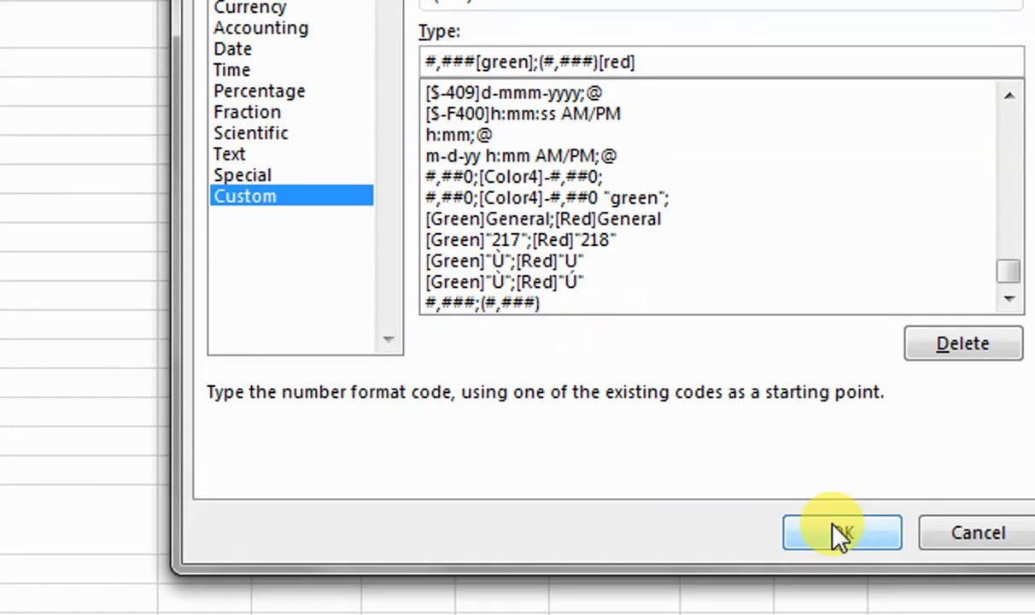
pyautogui.click(841, 533)
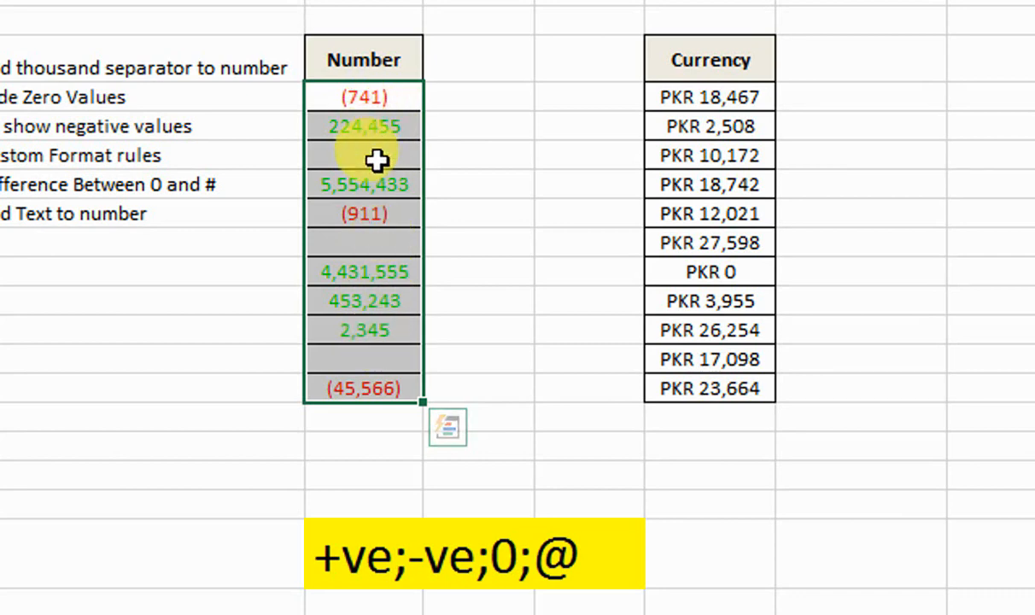
# Review the custom format code of the Number column in the cell format settings and close them without changes.
pyautogui.rightClick(376, 375)
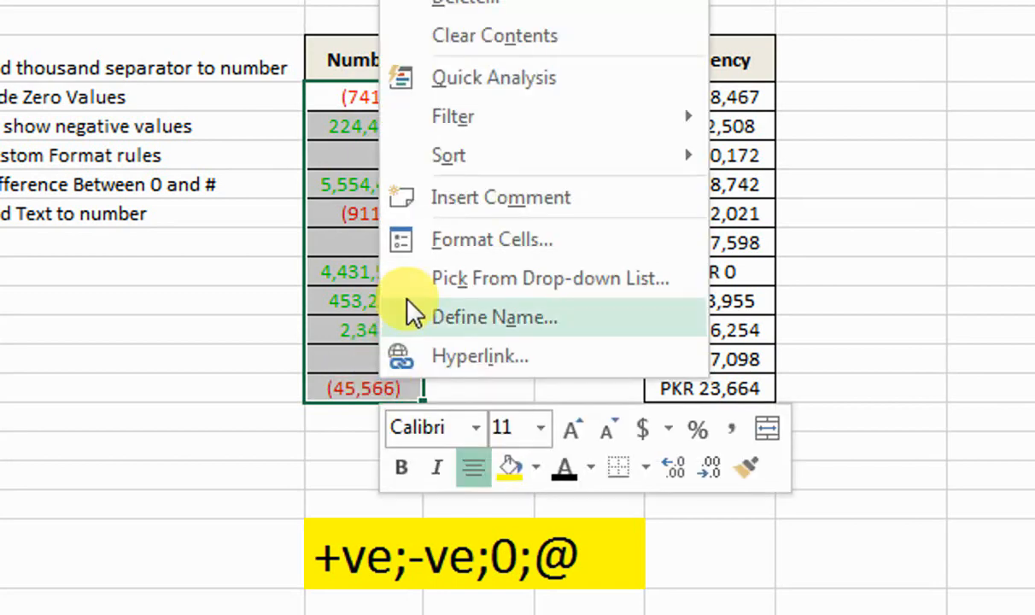
pyautogui.click(459, 234)
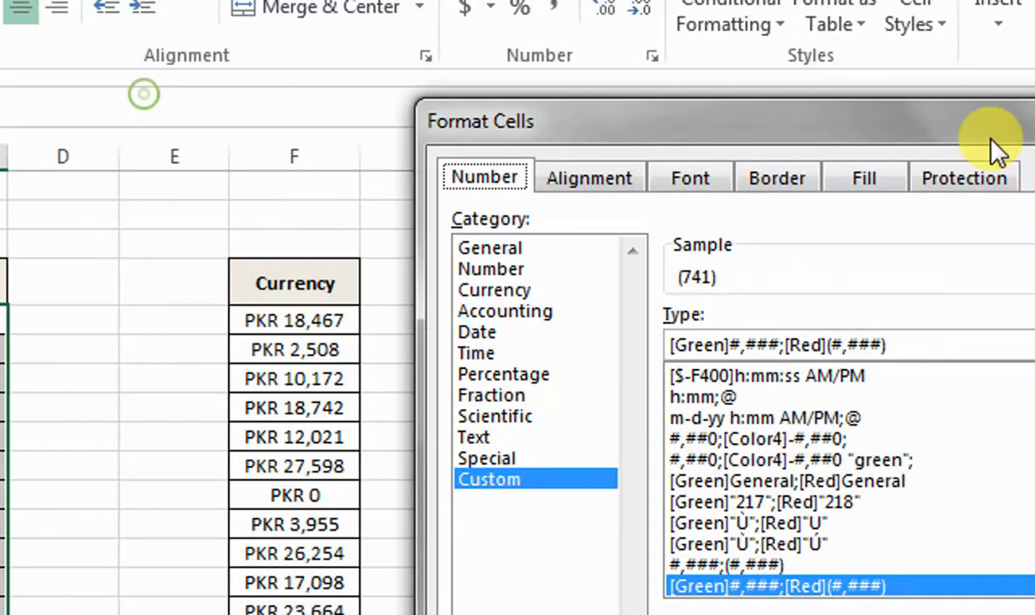
pyautogui.moveTo(926, 129); pyautogui.dragTo(1015, 146)
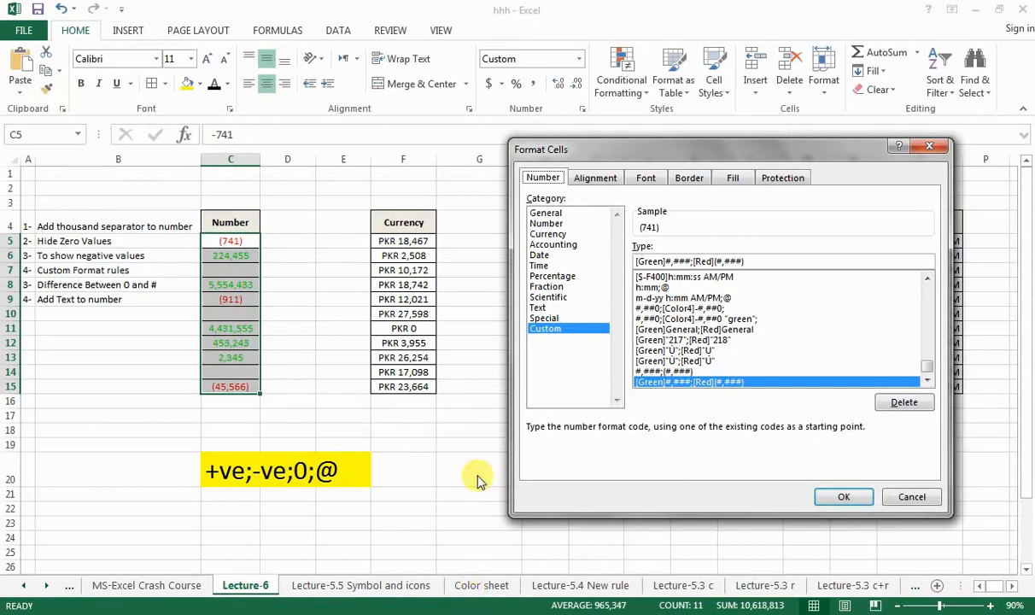
pyautogui.click(939, 498)
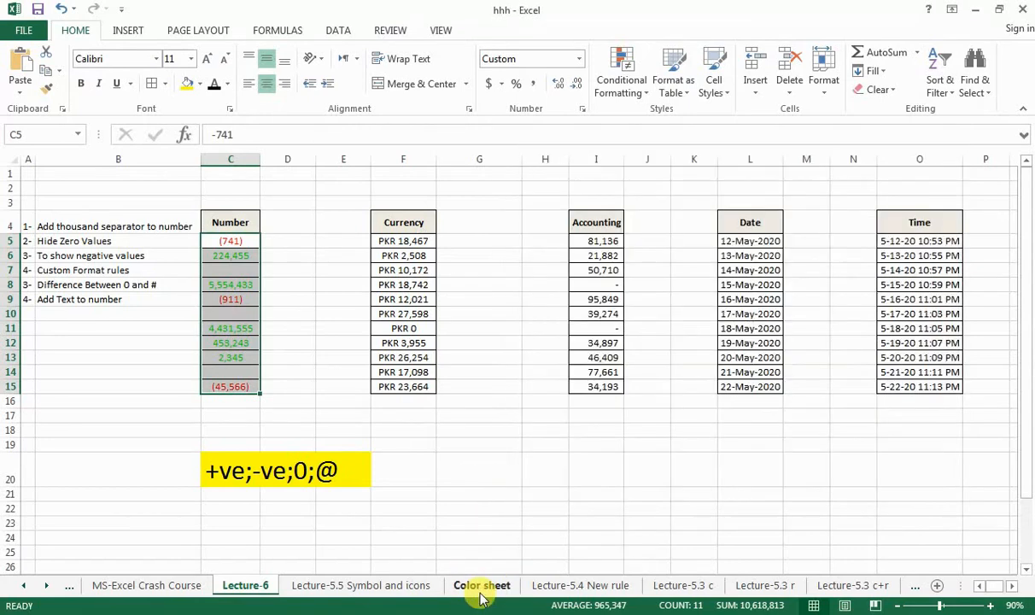
# Examine the color codes and their numbers on the Color sheet, then return to the Lecture-6 sheet.
pyautogui.click(485, 583)
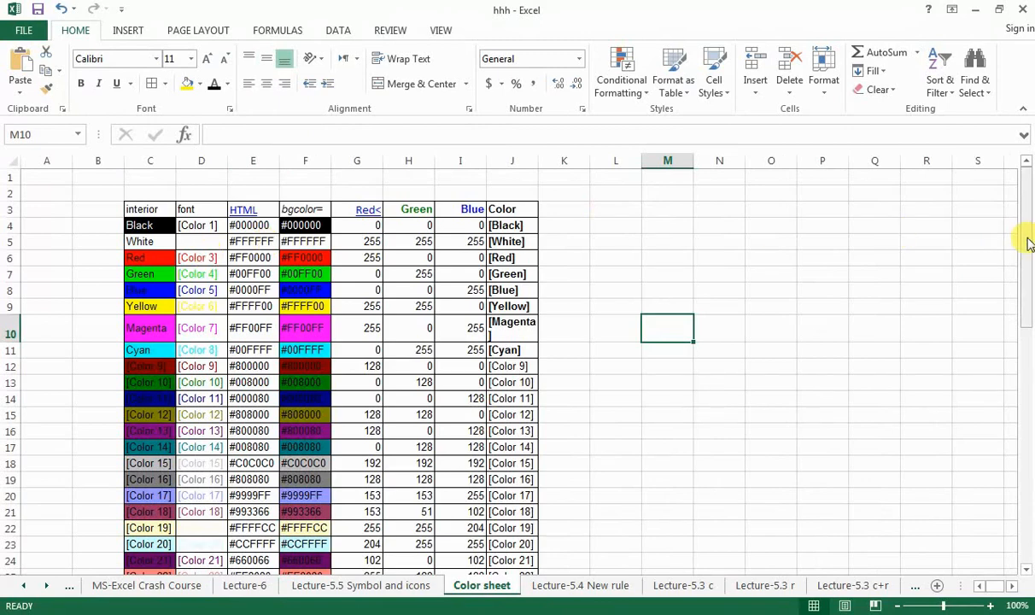
pyautogui.moveTo(1028, 238); pyautogui.dragTo(1028, 243)
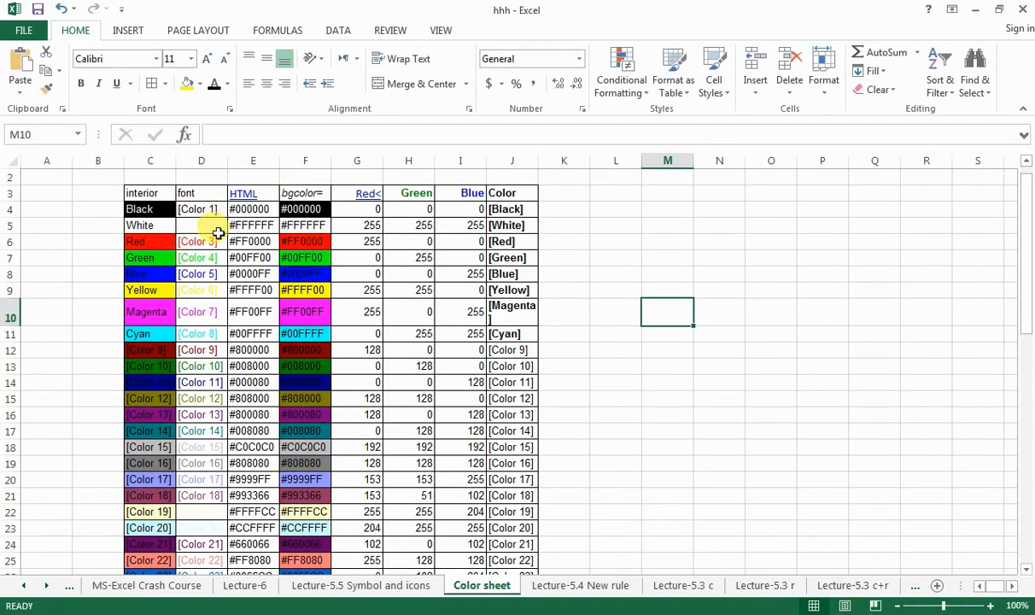
pyautogui.click(213, 289)
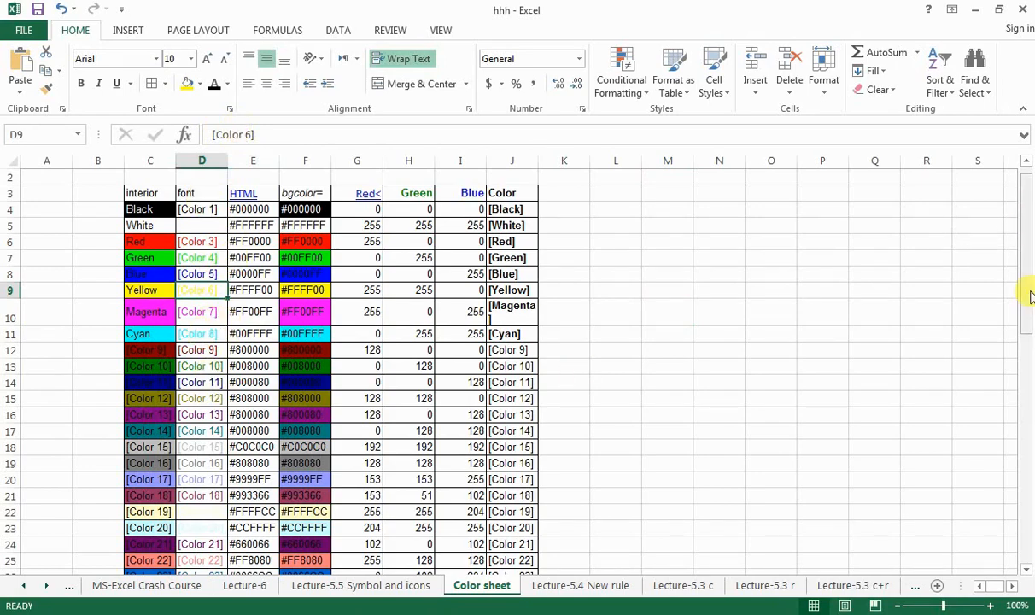
pyautogui.moveTo(1025, 292)
pyautogui.mouseDown()
pyautogui.moveTo(1029, 570)
pyautogui.moveTo(1024, 272)
pyautogui.mouseUp()
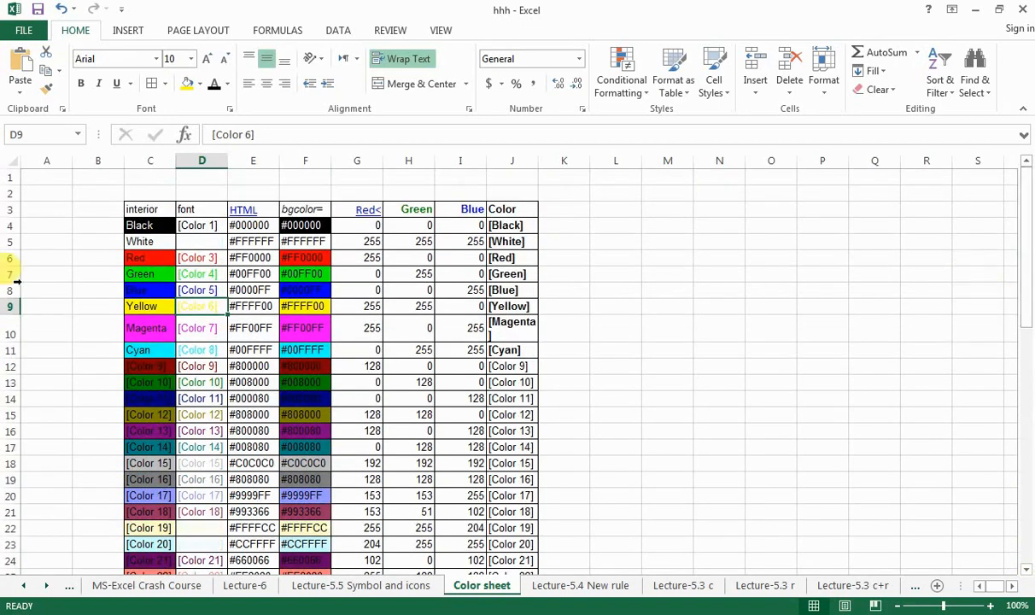
pyautogui.click(246, 586)
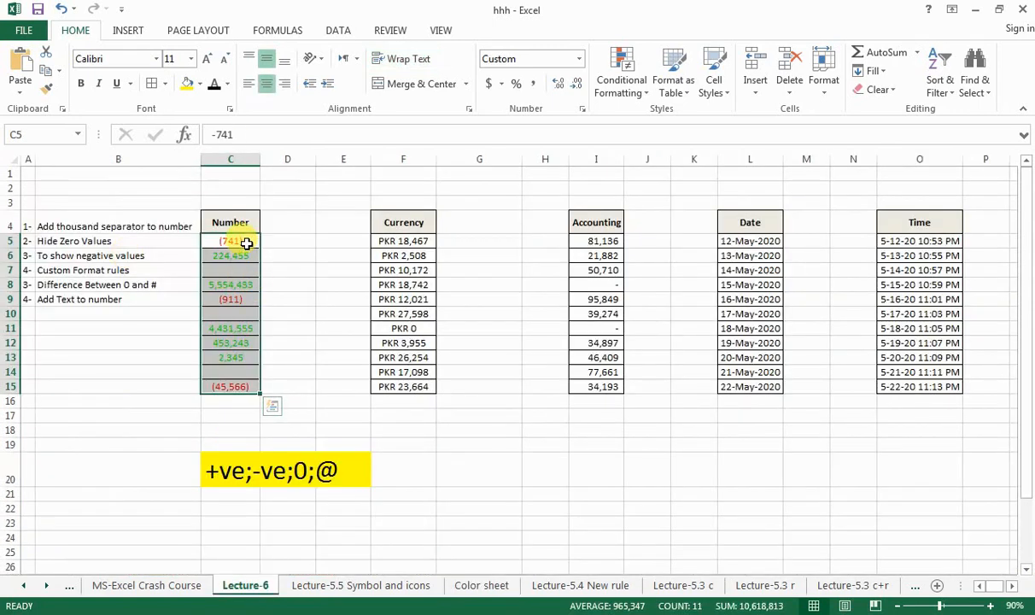
# Replace the Green code in the positive section of the Number column's custom format with [colou 4].
pyautogui.rightClick(247, 241)
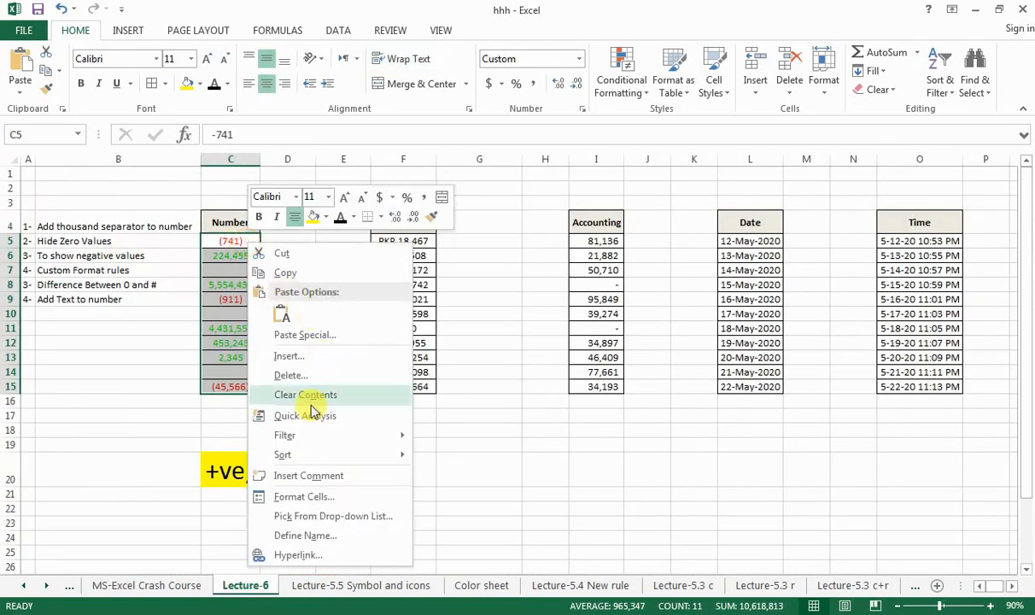
pyautogui.click(304, 493)
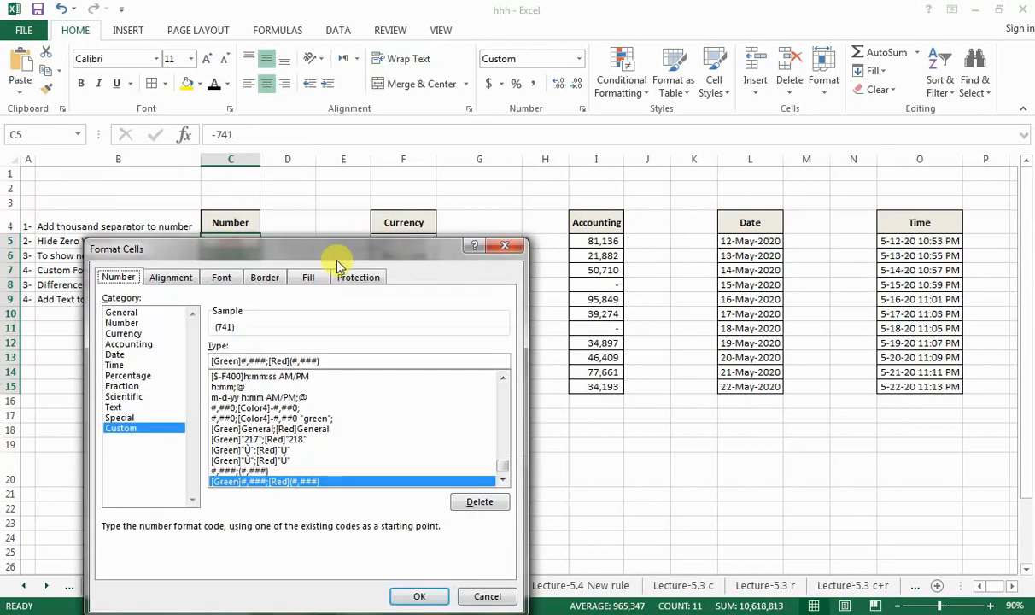
pyautogui.moveTo(334, 256); pyautogui.dragTo(745, 169)
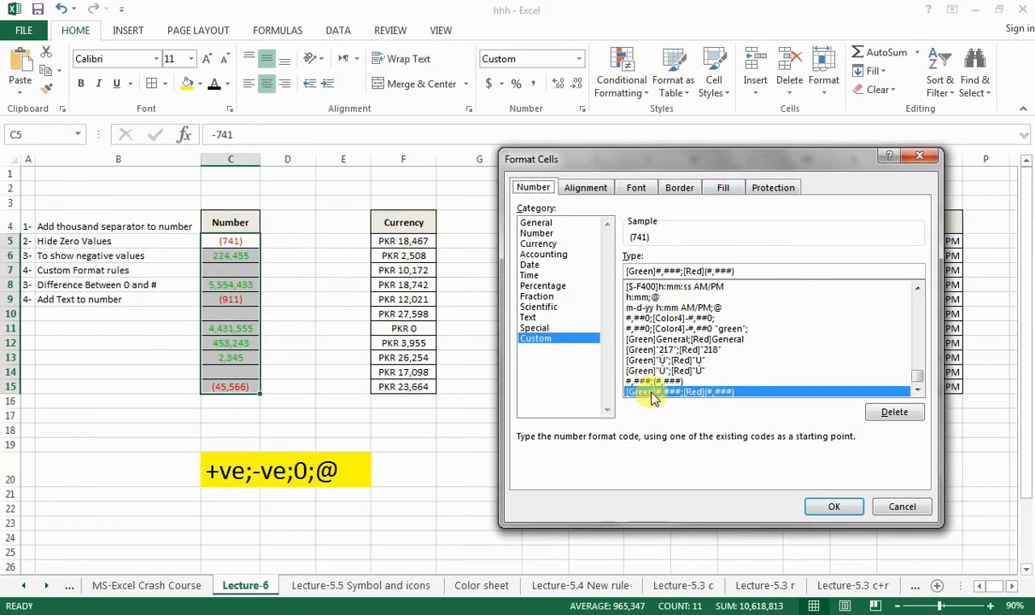
pyautogui.click(654, 270)
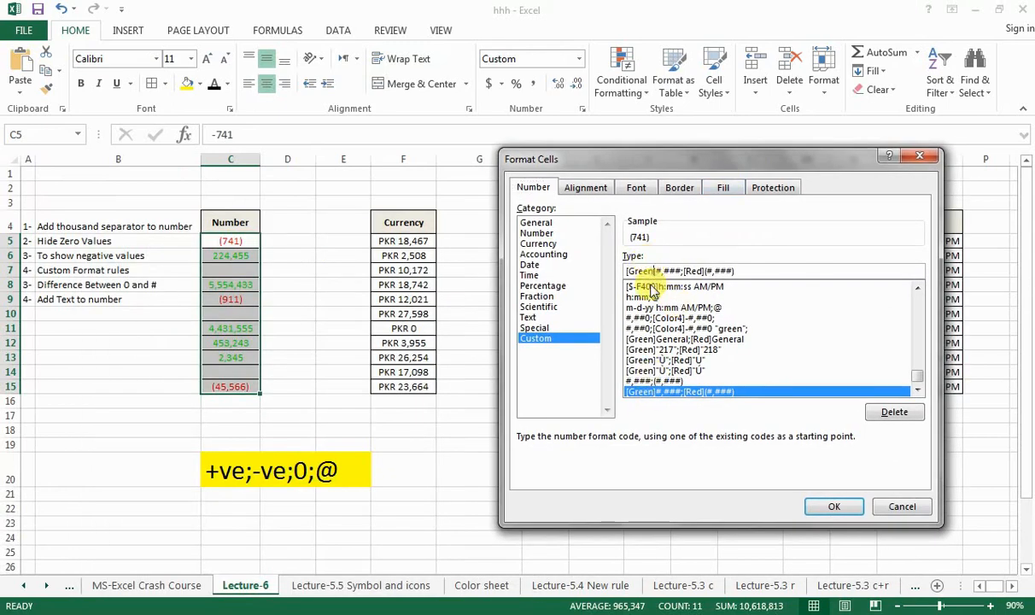
pyautogui.press('BackSpace')
pyautogui.press('BackSpace')
pyautogui.press('BackSpace')
pyautogui.press('BackSpace')
pyautogui.press('BackSpace')
pyautogui.press('BackSpace')
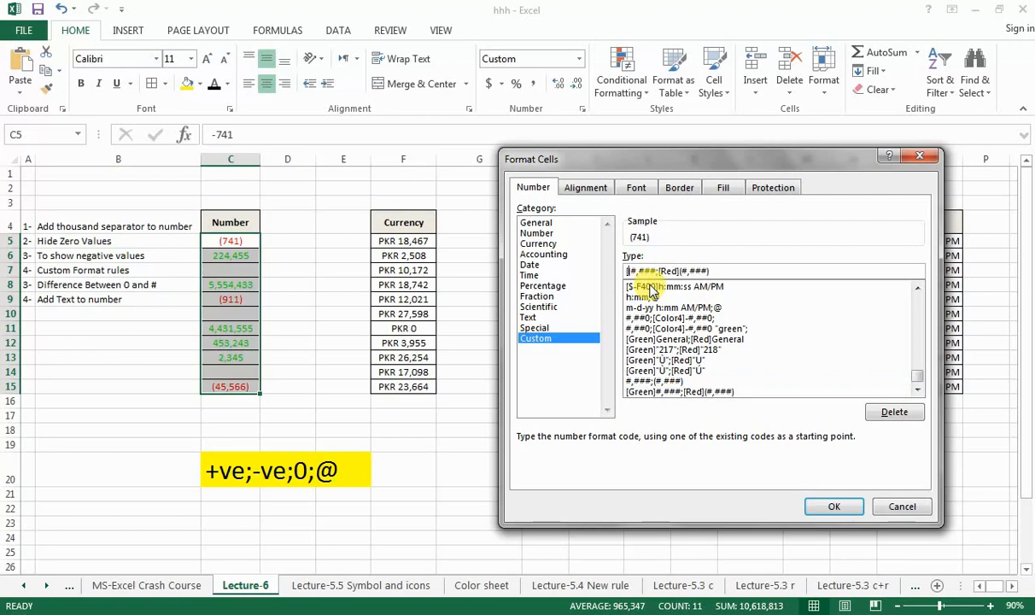
pyautogui.write('[colou')
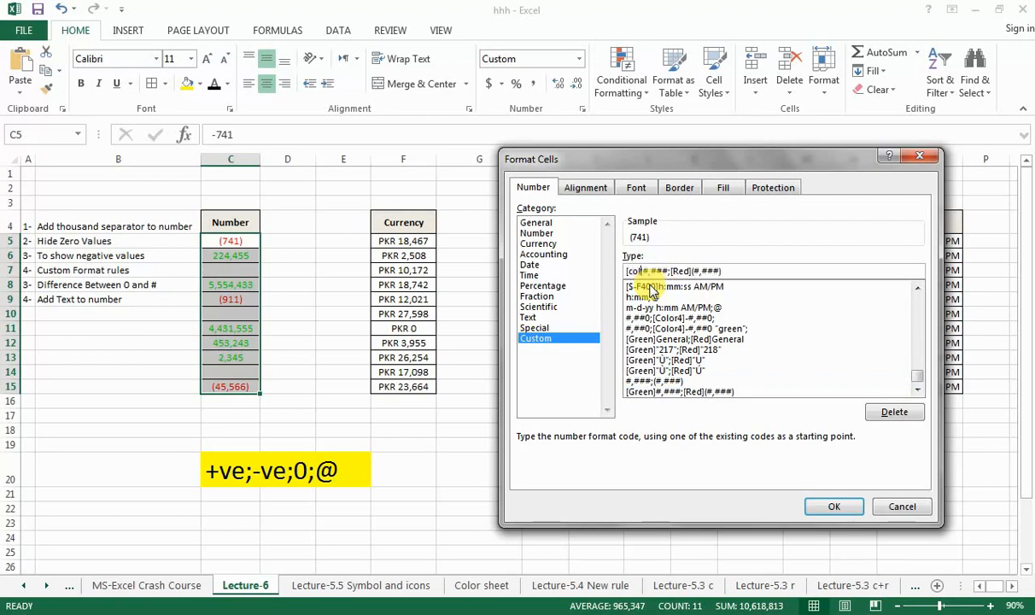
pyautogui.write('r4')
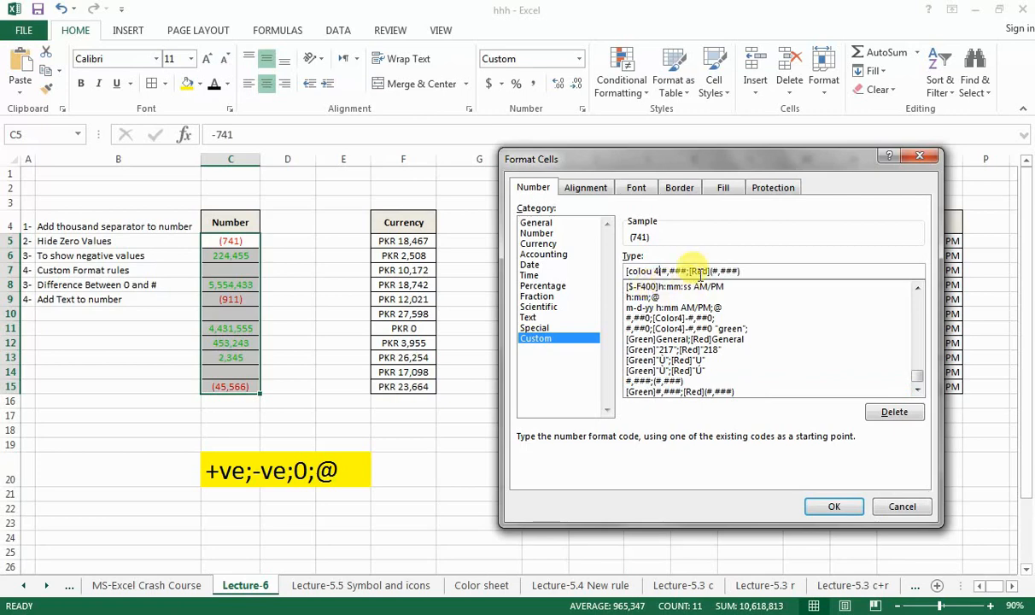
# Replace Red with [color 3] in the negative section and try to apply [colou 4]#,###;[color 3](#,###) to the Number column.
pyautogui.press('BackSpace')
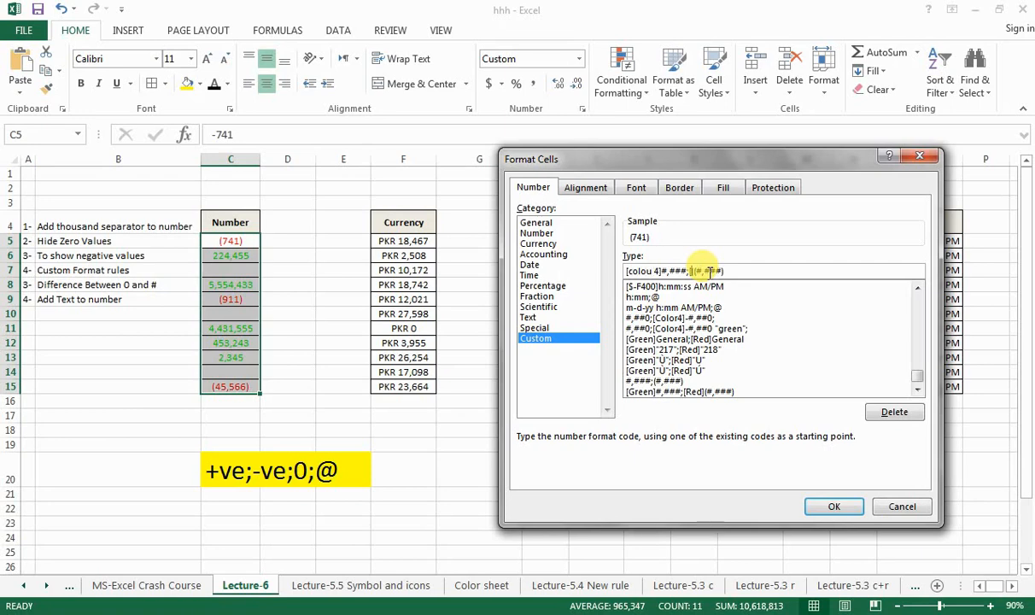
pyautogui.write('colo')
pyautogui.write(' 3')
pyautogui.write('r')
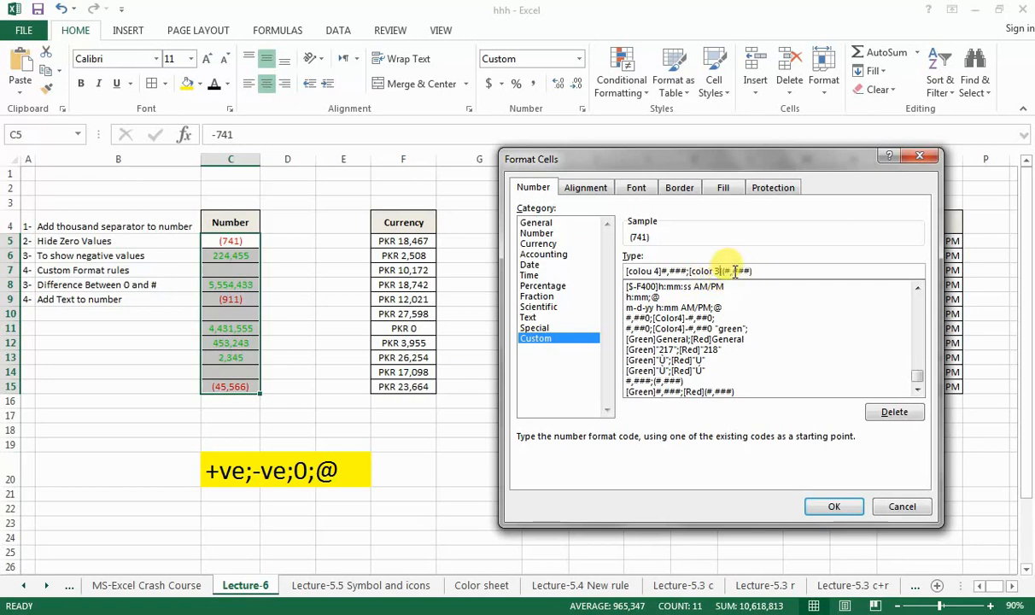
pyautogui.click(767, 274)
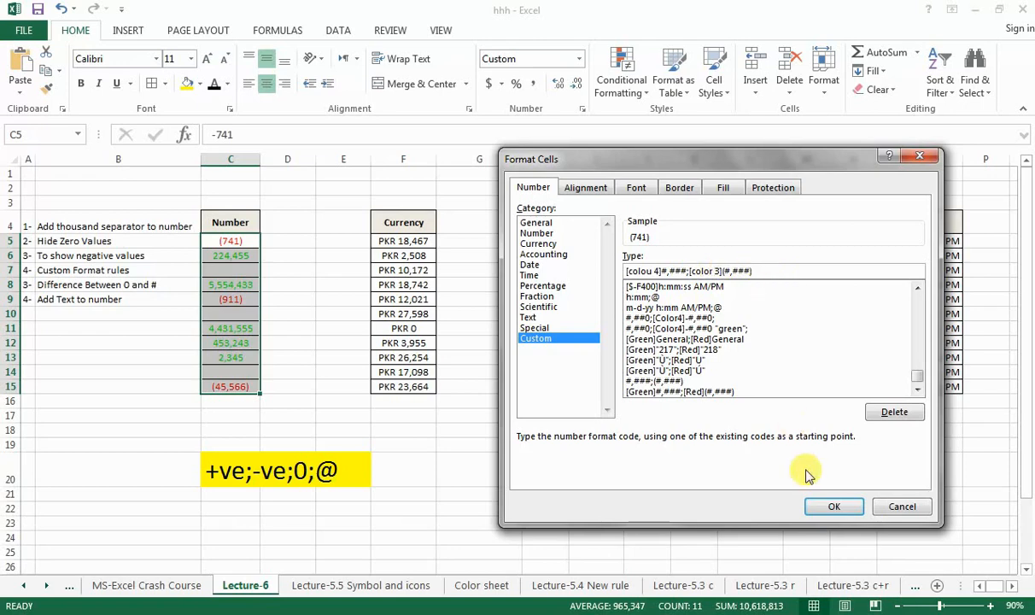
pyautogui.click(822, 506)
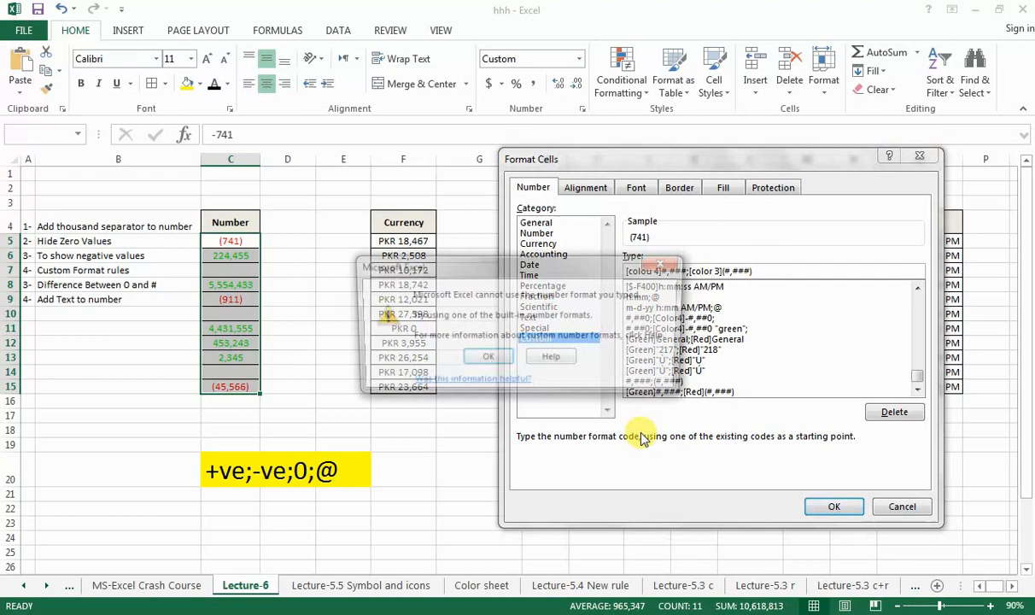
pyautogui.click(489, 357)
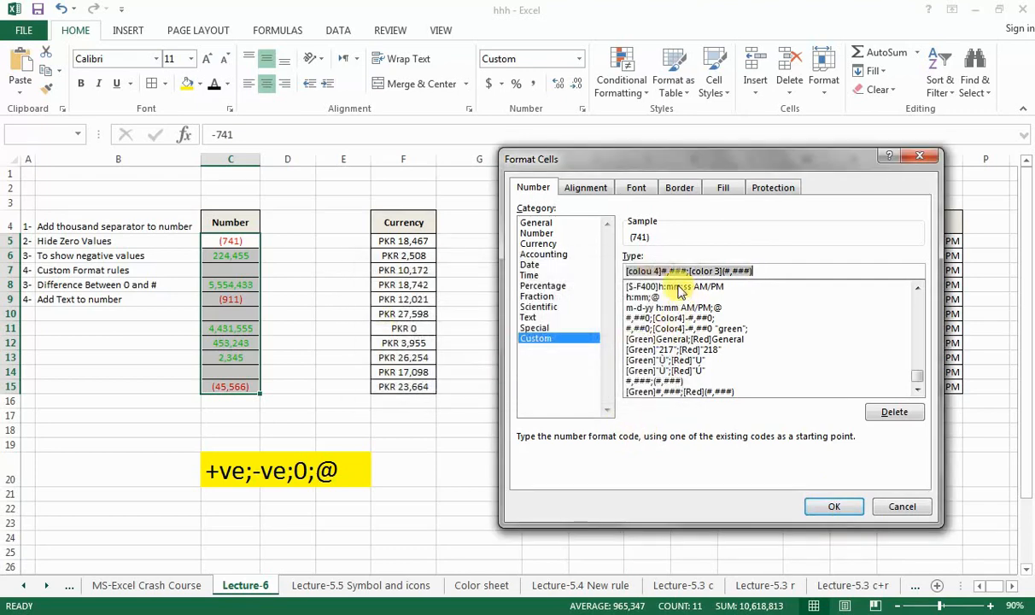
# Correct the positive section's color code to [Color 4] and apply [Color 4]#,###;[color 3](#,###) to the Number column.
pyautogui.click(634, 271)
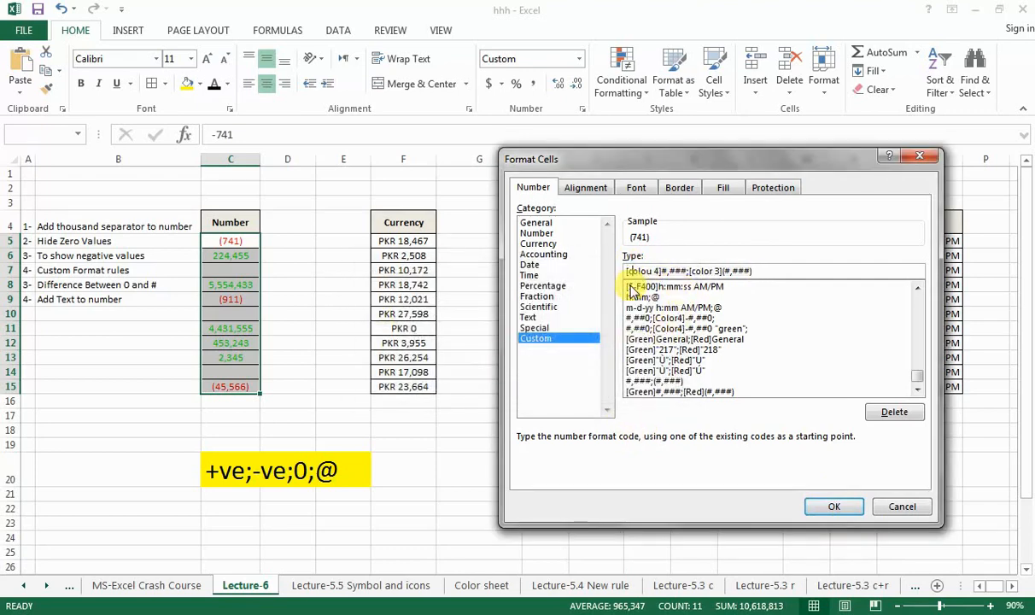
pyautogui.press('BackSpace')
pyautogui.write('C')
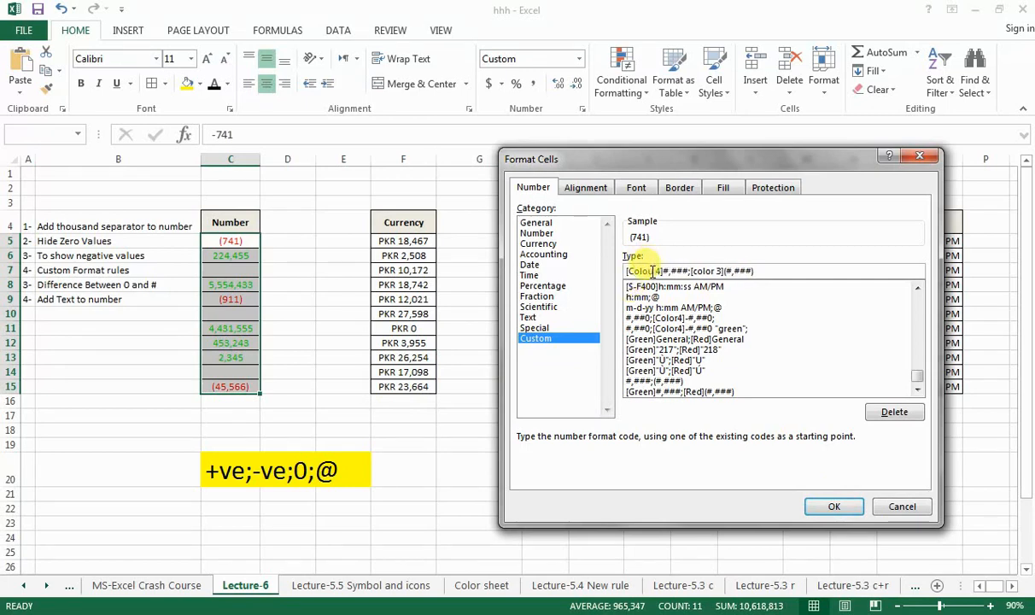
pyautogui.press('BackSpace')
pyautogui.write('r')
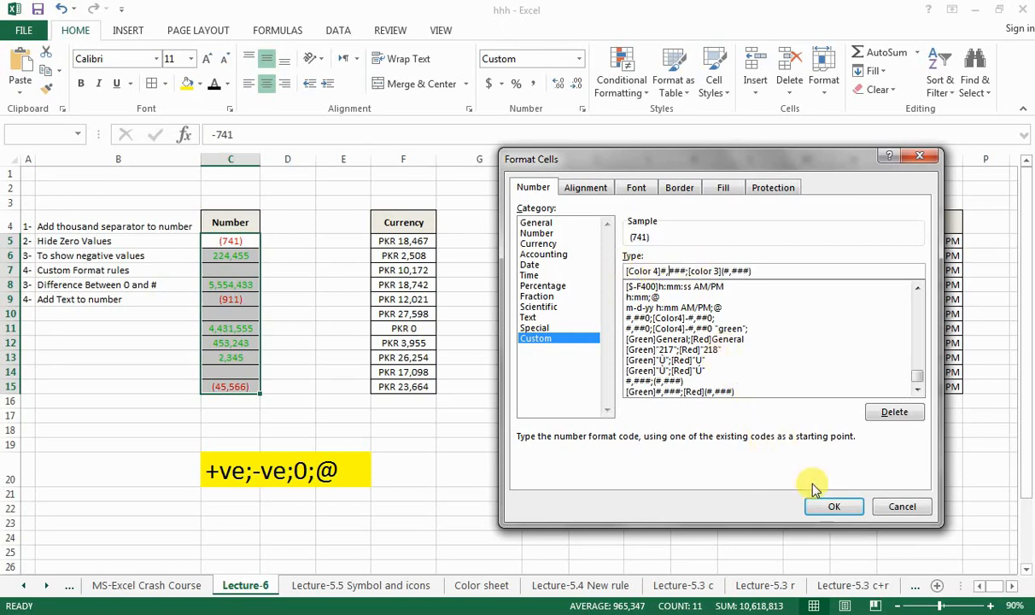
pyautogui.click(833, 506)
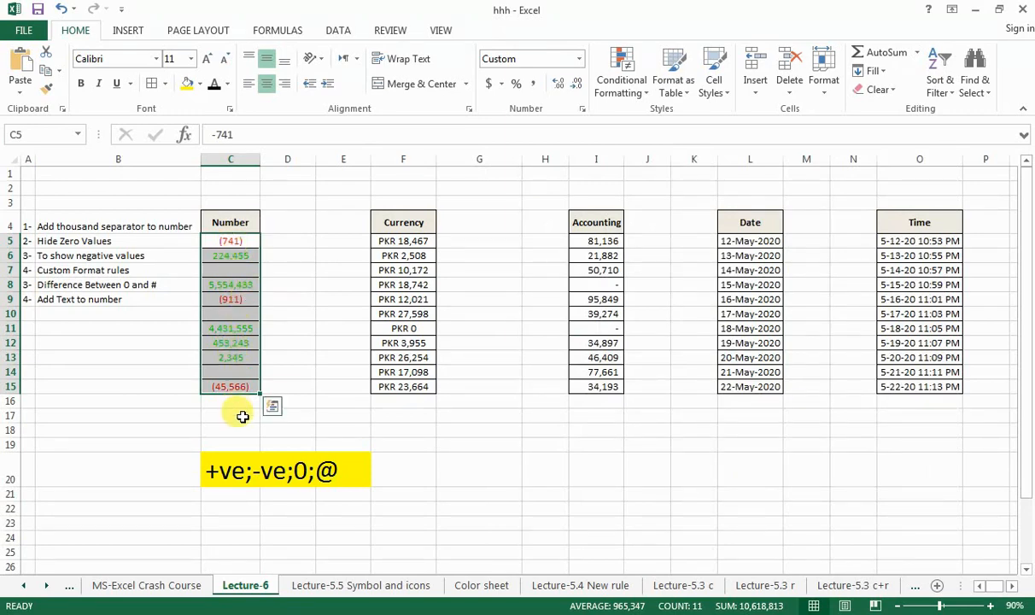
# Check a positive and a negative value in the Number column, then select the topic Difference Between 0 and #.
pyautogui.click(244, 328)
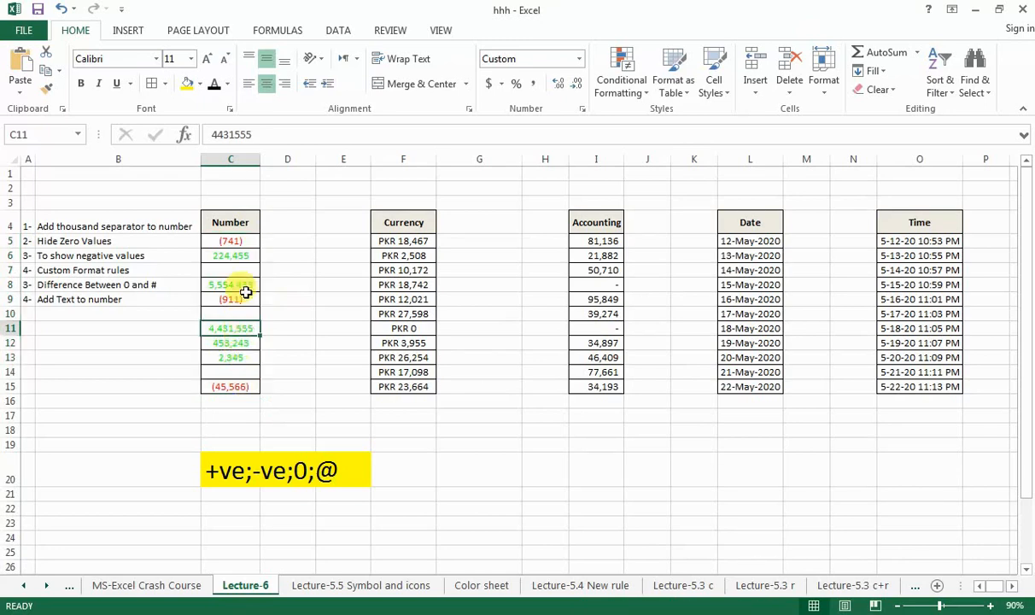
pyautogui.click(245, 301)
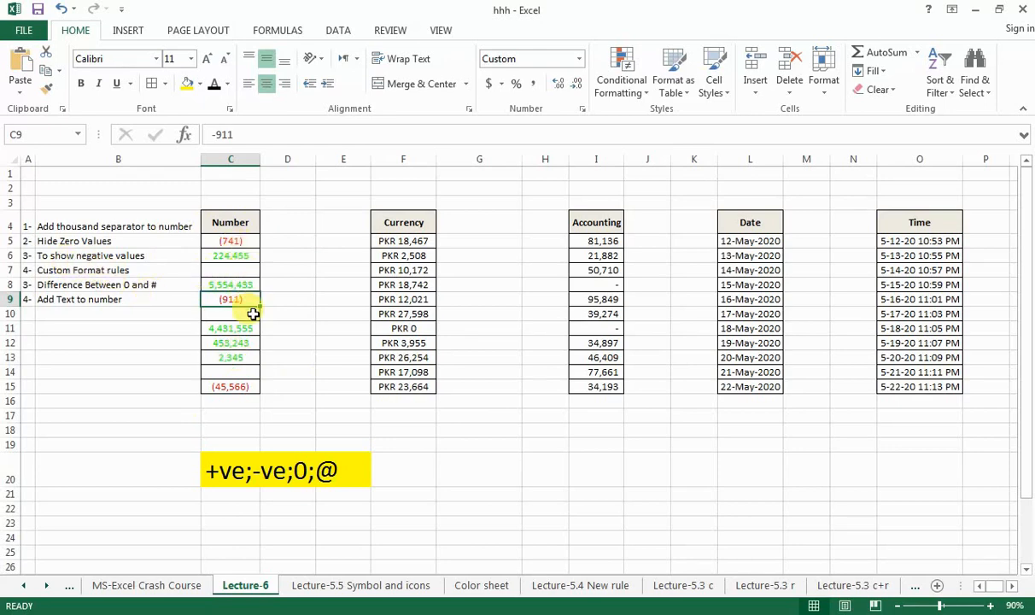
pyautogui.click(170, 284)
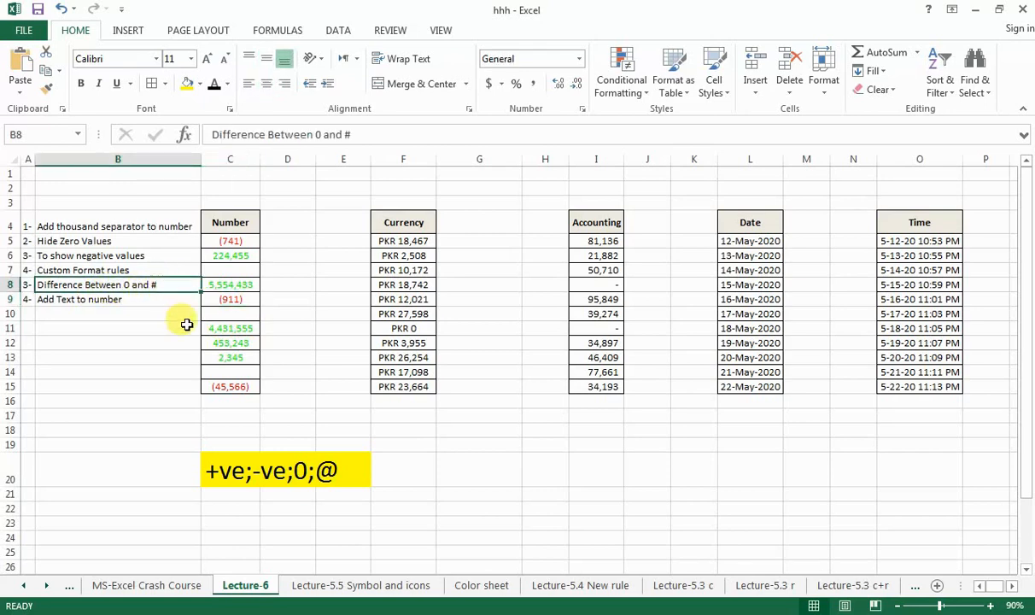
# Enter 3, 44, 66, 777 and 666 in cells I5 to I9 of the Accounting column.
pyautogui.click(604, 243)
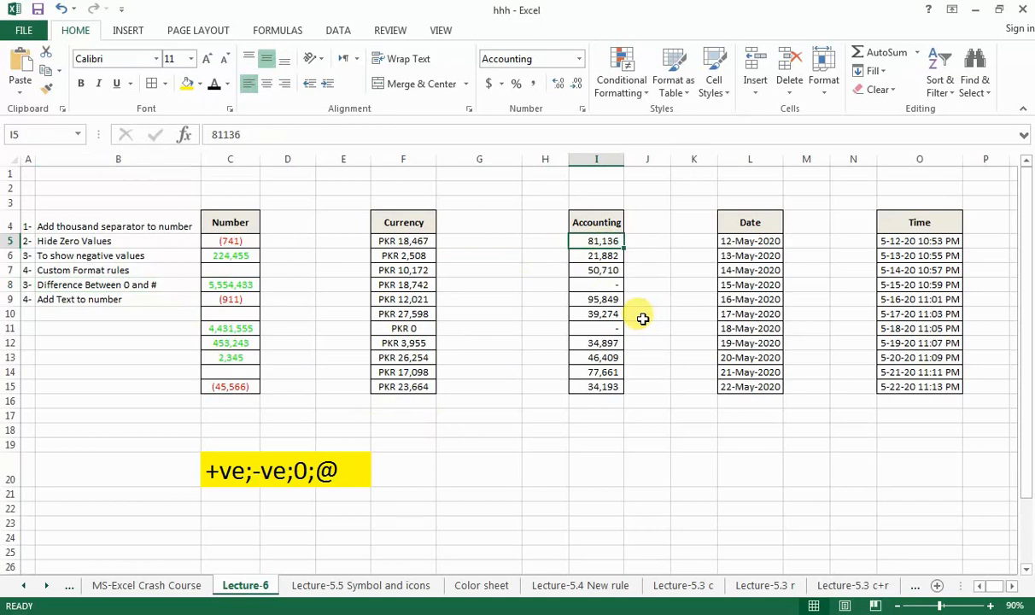
pyautogui.write('3')
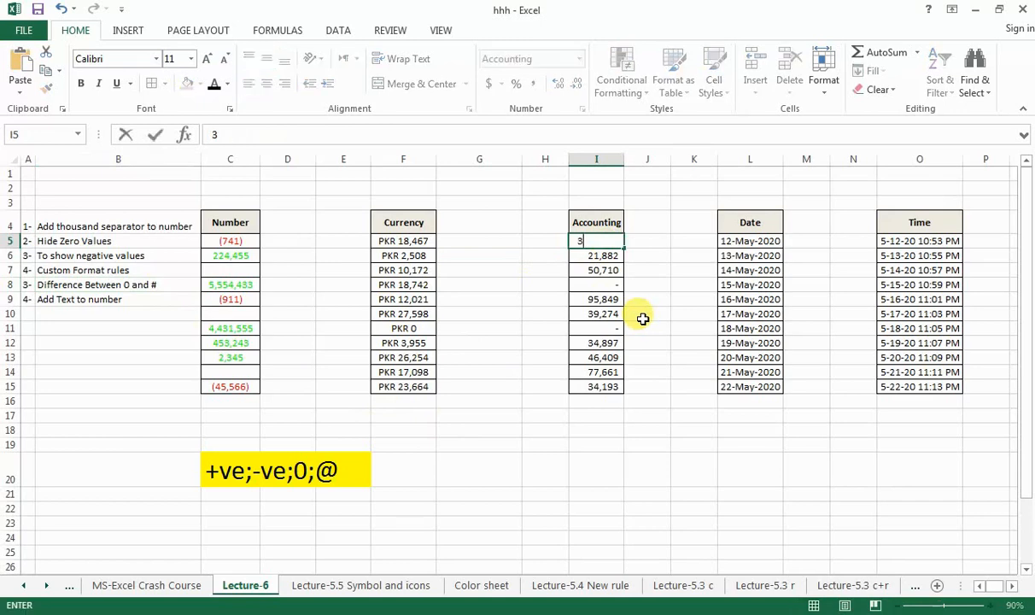
pyautogui.press('Return')
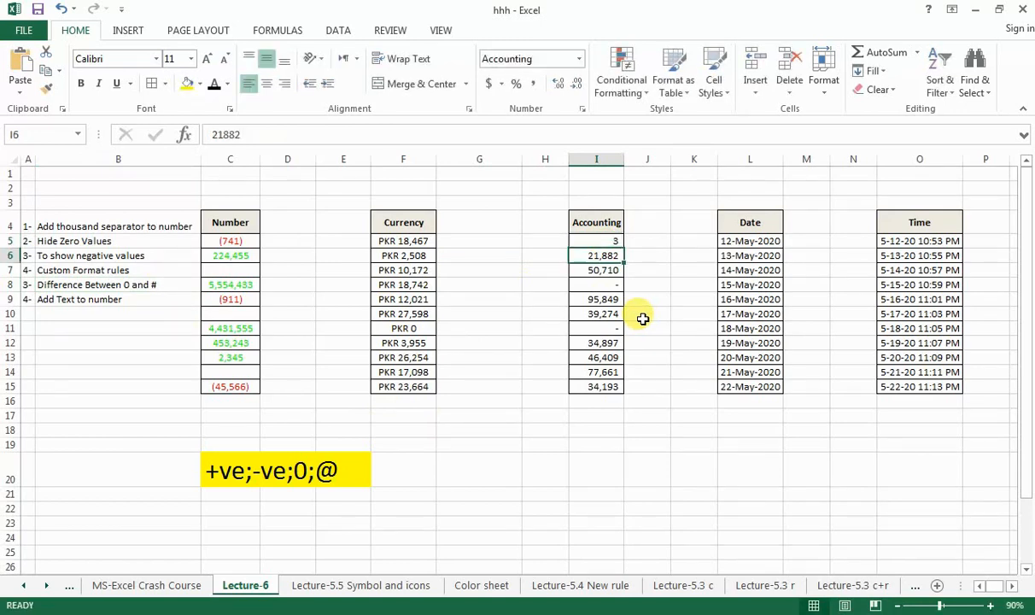
pyautogui.write('44')
pyautogui.press('Return')
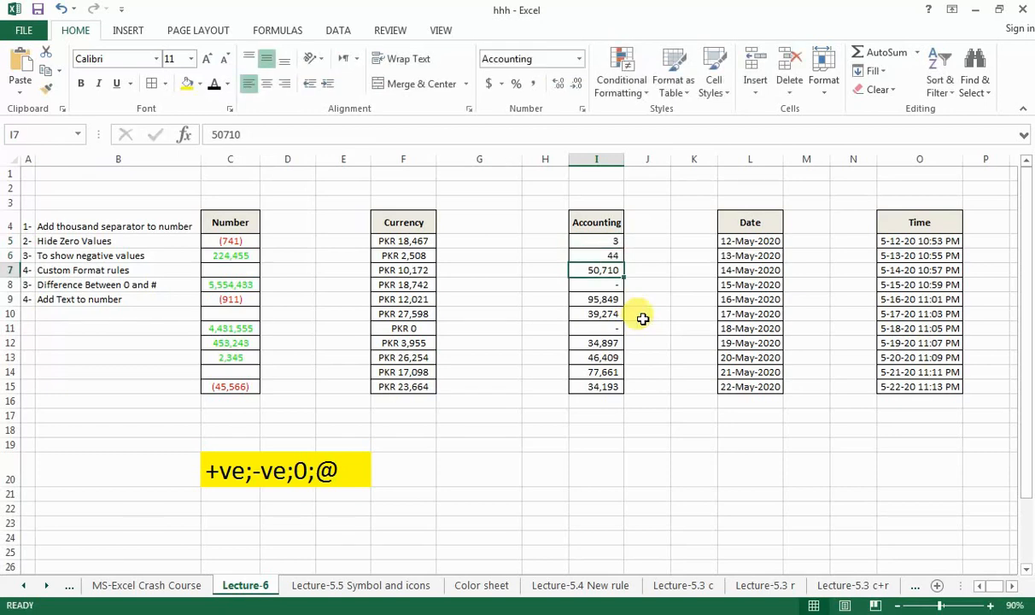
pyautogui.write('66')
pyautogui.press('Return')
pyautogui.write('777')
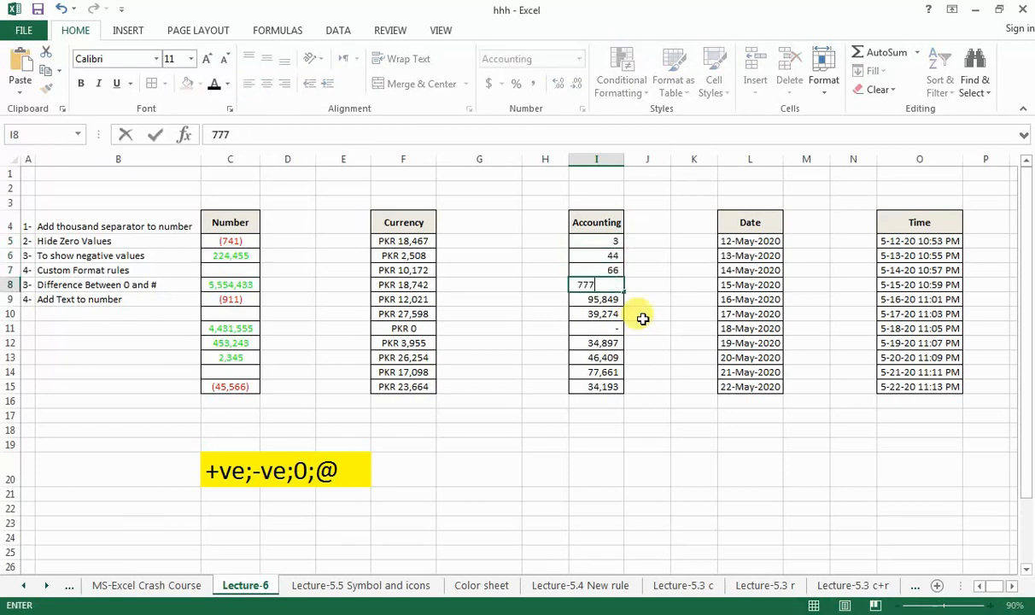
pyautogui.press('Return')
pyautogui.write('tt')
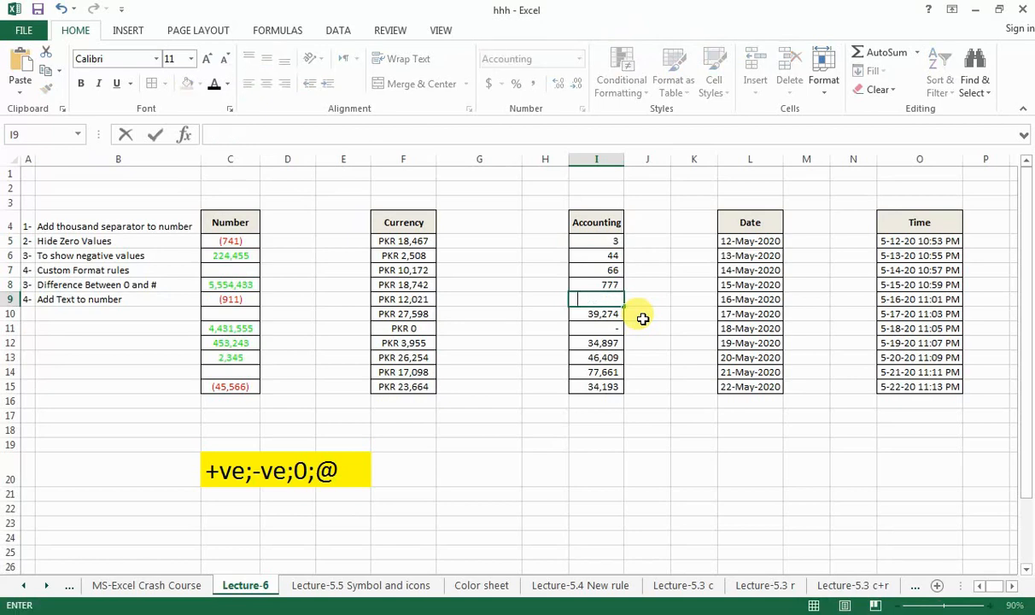
pyautogui.write('666')
pyautogui.press('Return')
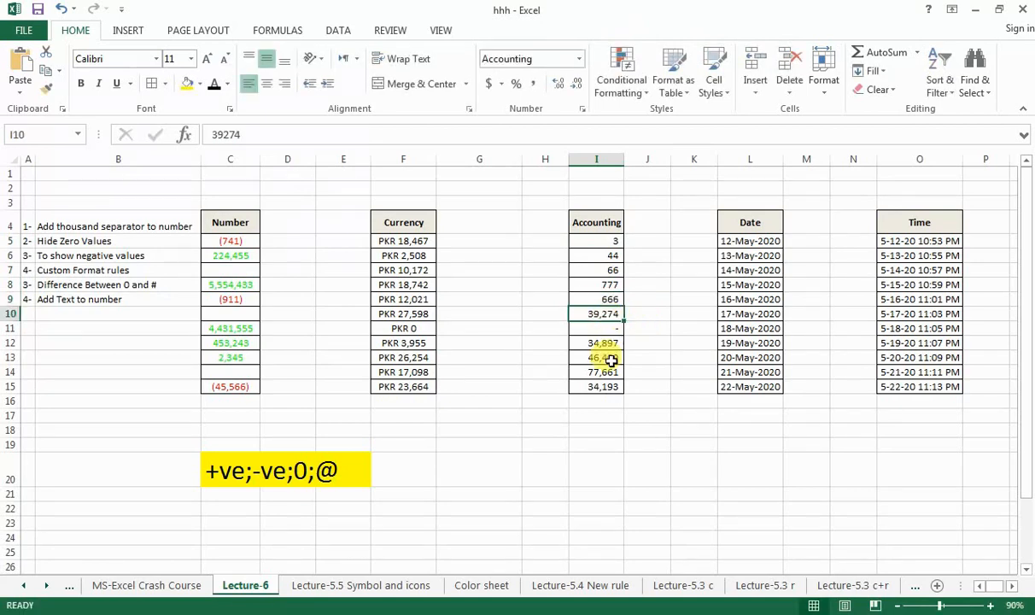
# Copy the values 66, 777 and 666 from cells I7 to I9 and paste them over cells I10 to I15.
pyautogui.moveTo(608, 269); pyautogui.dragTo(604, 386)
pyautogui.rightClick(610, 290)
pyautogui.click(657, 319)
pyautogui.rightClick(604, 386)
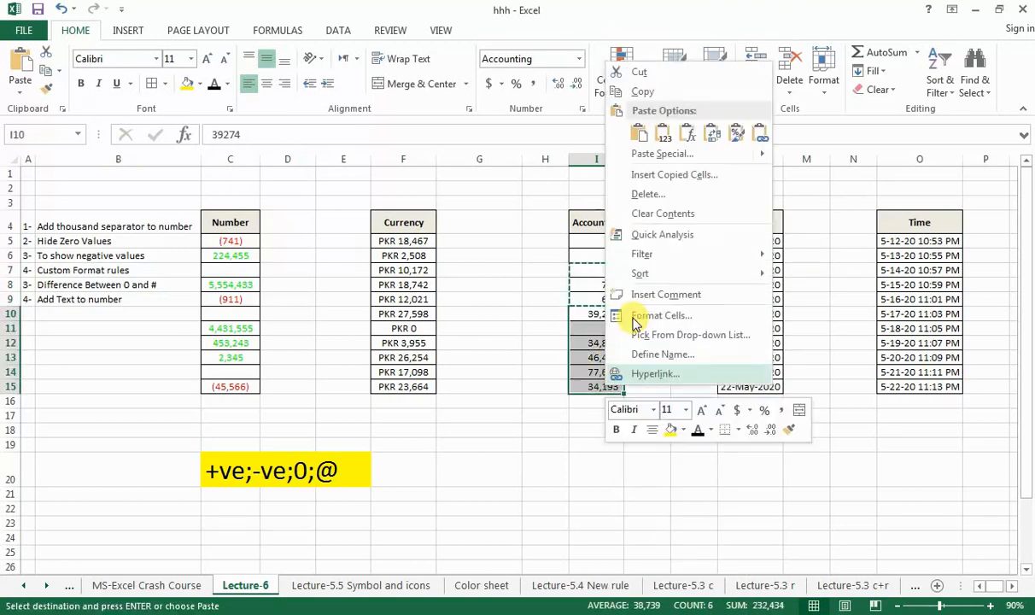
pyautogui.click(639, 132)
pyautogui.click(596, 415)
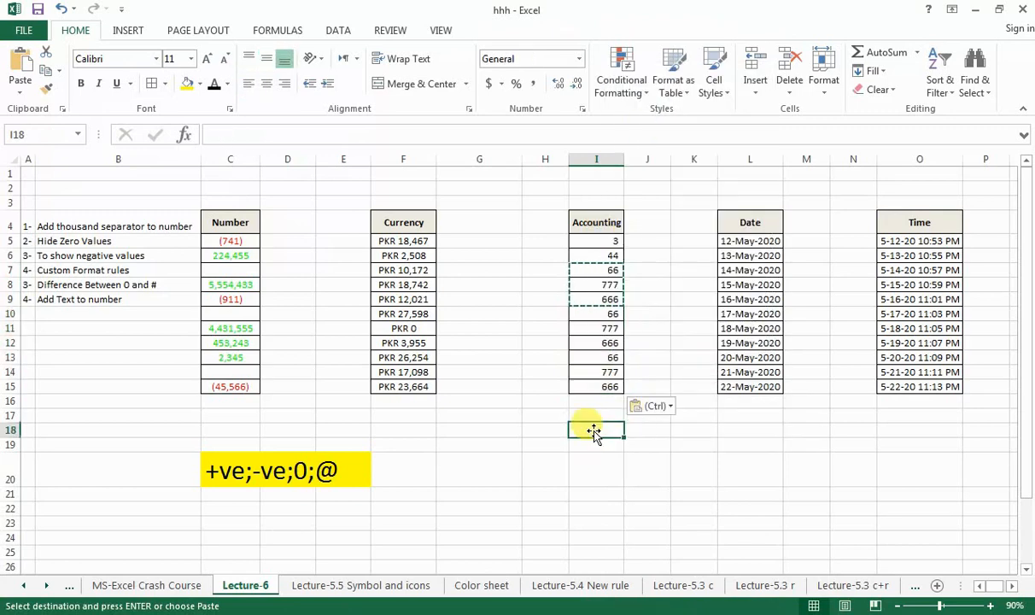
# Apply the custom number format #,### to cells I5 to I15 of the Accounting column.
pyautogui.click(605, 241)
pyautogui.moveTo(597, 310); pyautogui.dragTo(600, 387)
pyautogui.rightClick(599, 387)
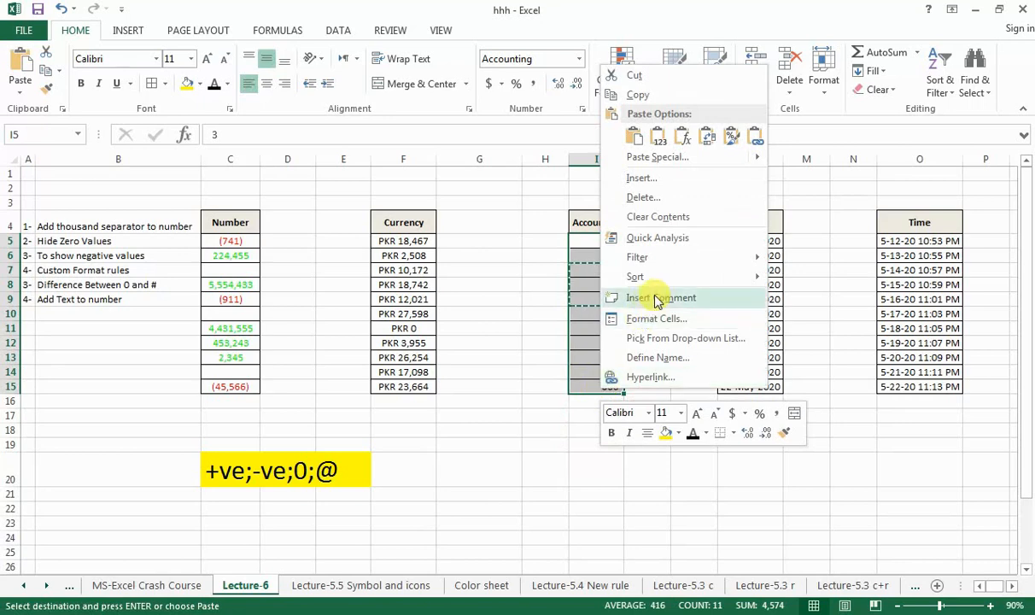
pyautogui.click(674, 319)
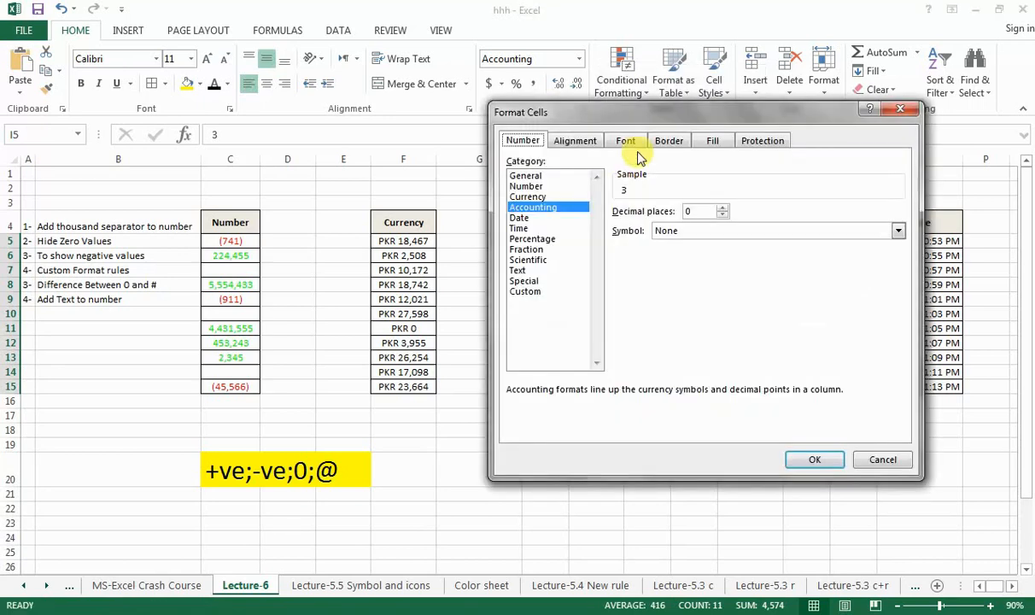
pyautogui.moveTo(649, 117); pyautogui.dragTo(587, 144)
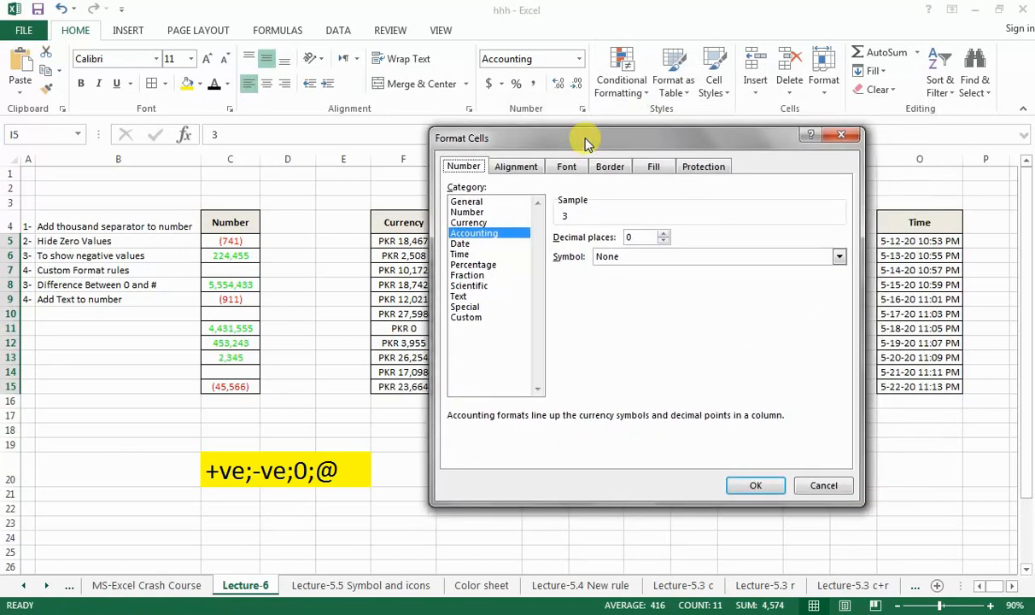
pyautogui.click(467, 319)
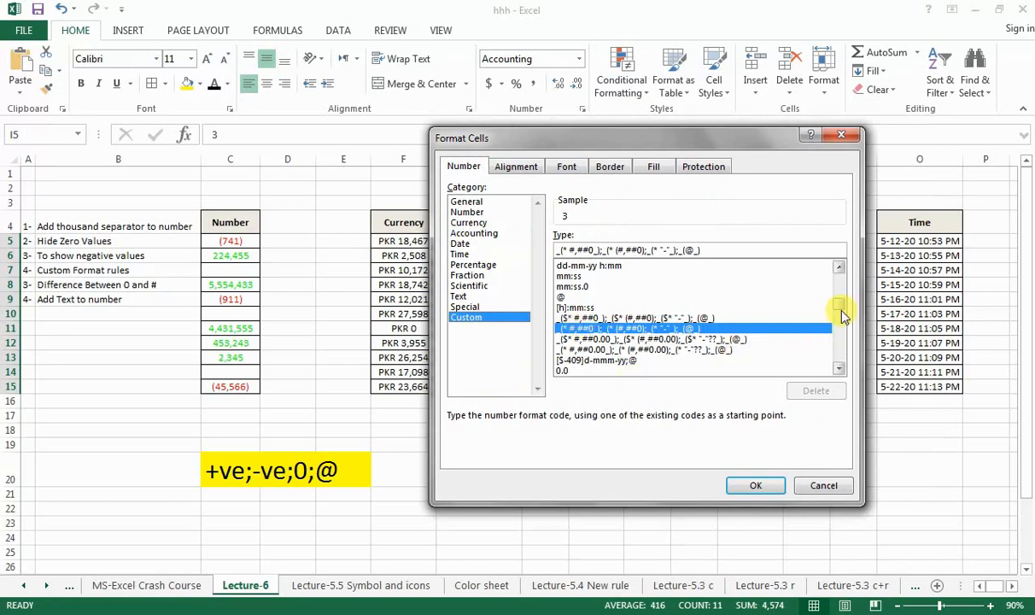
pyautogui.moveTo(837, 306); pyautogui.dragTo(839, 275)
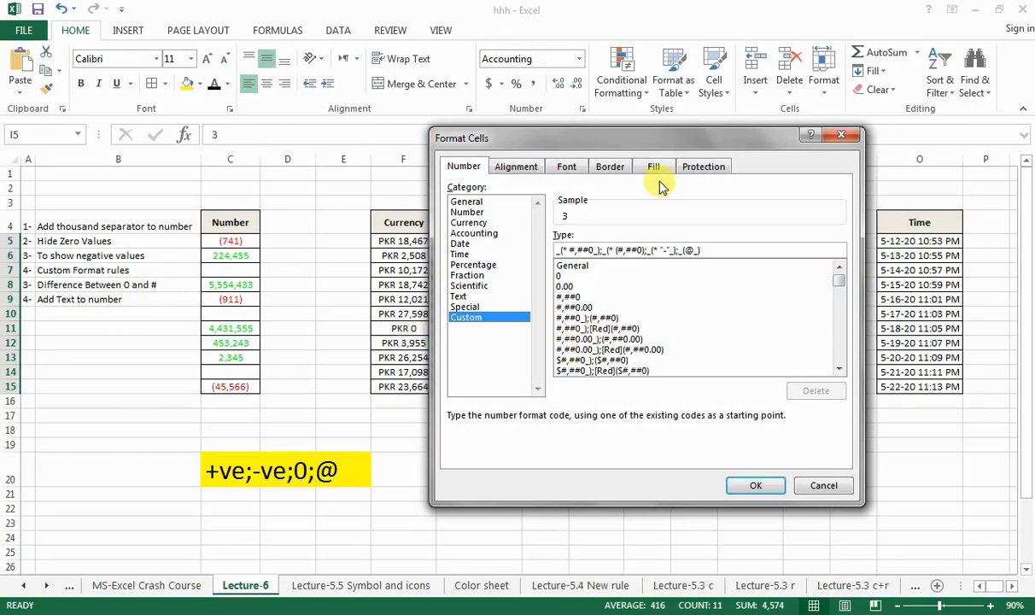
pyautogui.moveTo(602, 145); pyautogui.dragTo(297, 139)
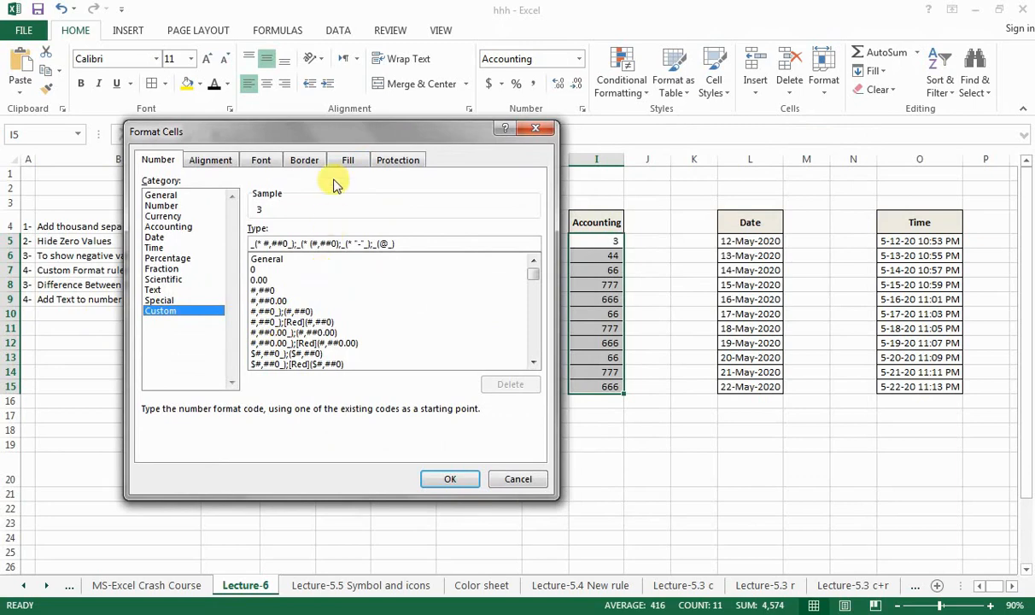
pyautogui.moveTo(341, 137)
pyautogui.mouseDown()
pyautogui.moveTo(884, 145)
pyautogui.moveTo(167, 171)
pyautogui.moveTo(337, 134)
pyautogui.mouseUp()
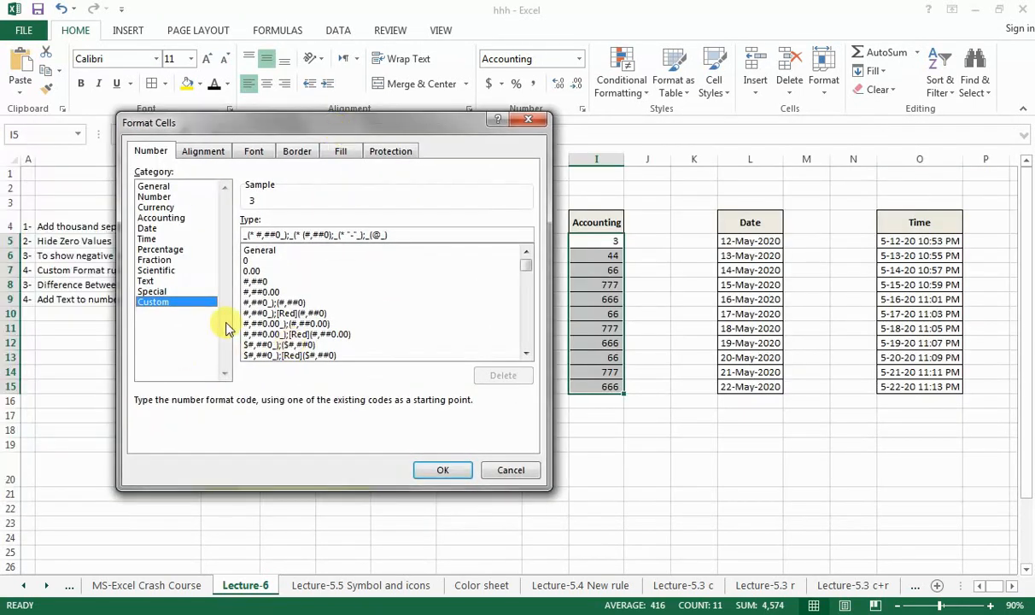
pyautogui.moveTo(387, 234); pyautogui.dragTo(225, 233)
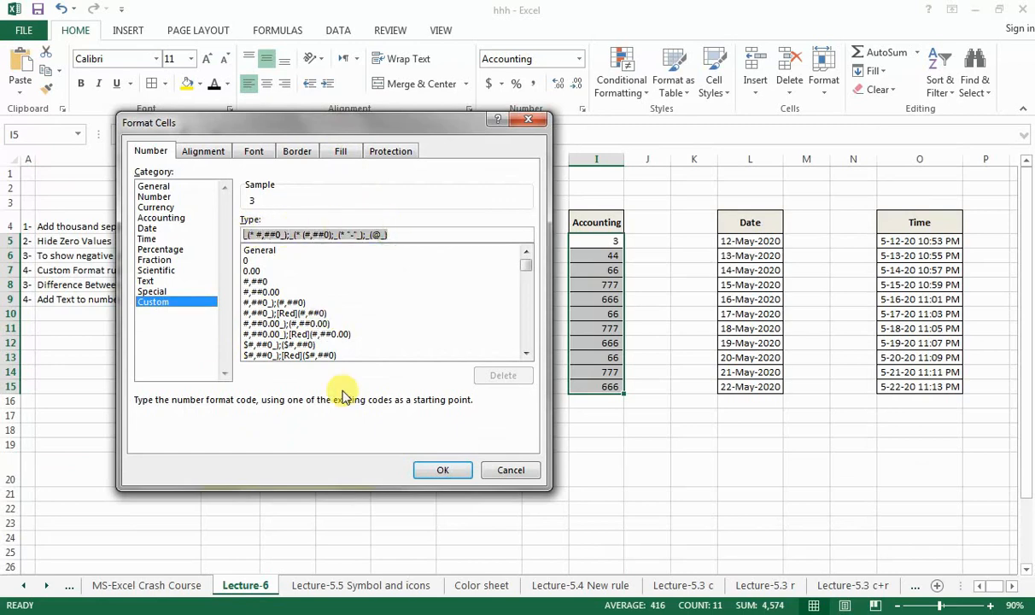
pyautogui.write('#')
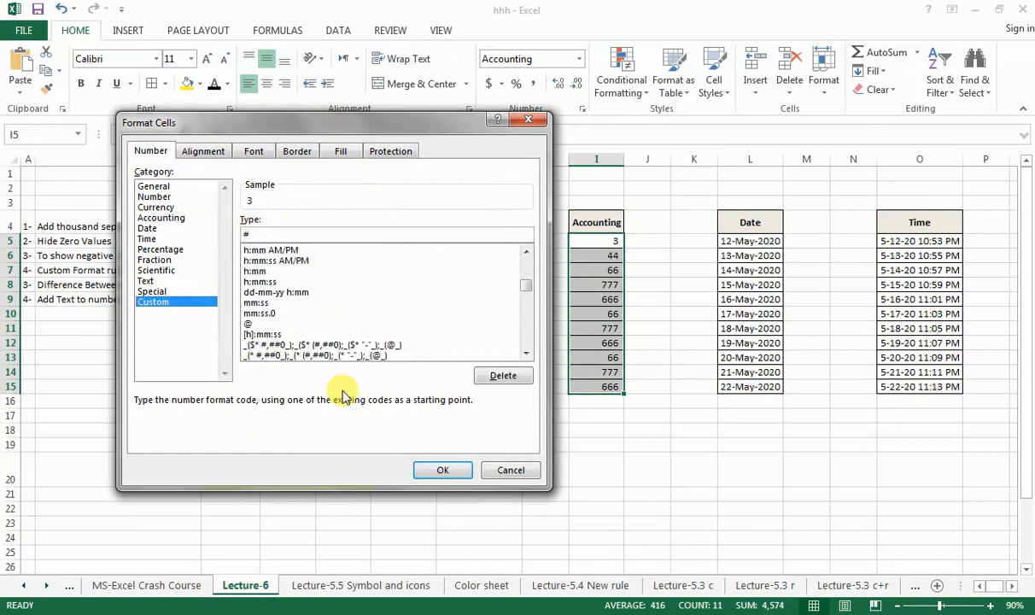
pyautogui.write('##')
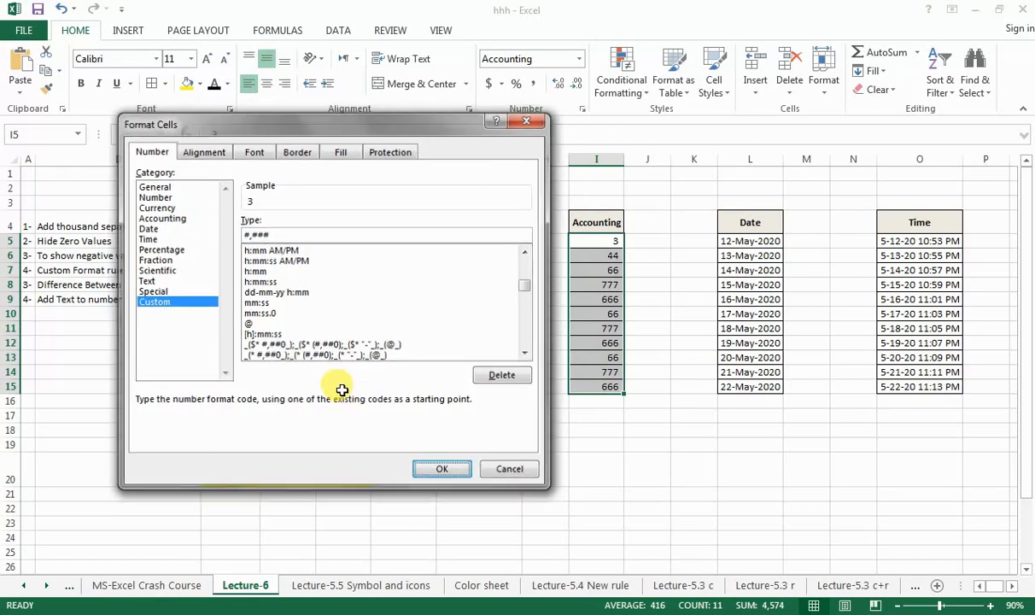
pyautogui.press('Return')
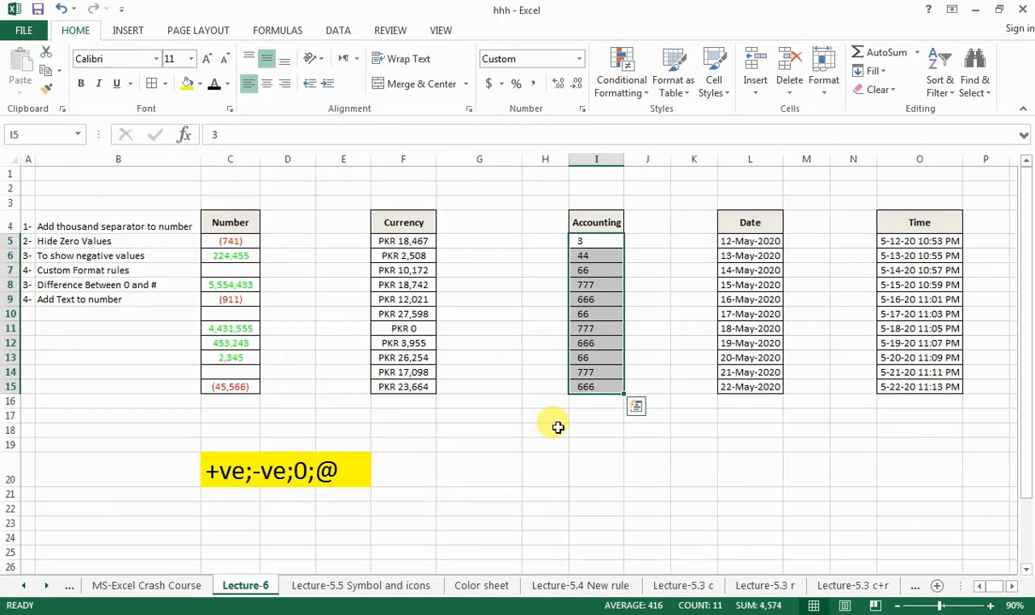
# Change the custom format code of cells I5 to I15 to #,##0.
pyautogui.rightClick(605, 352)
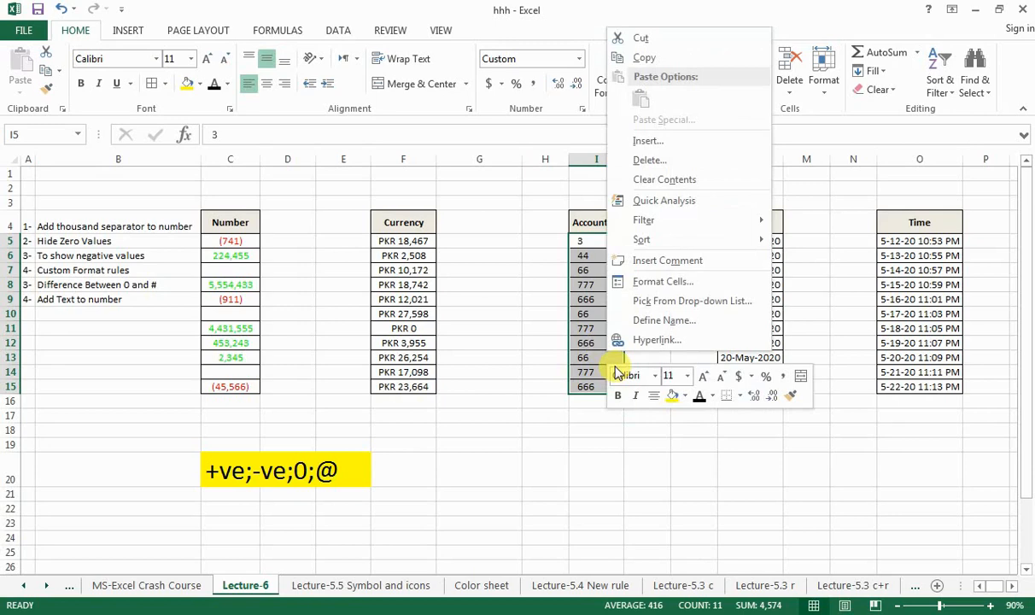
pyautogui.click(681, 285)
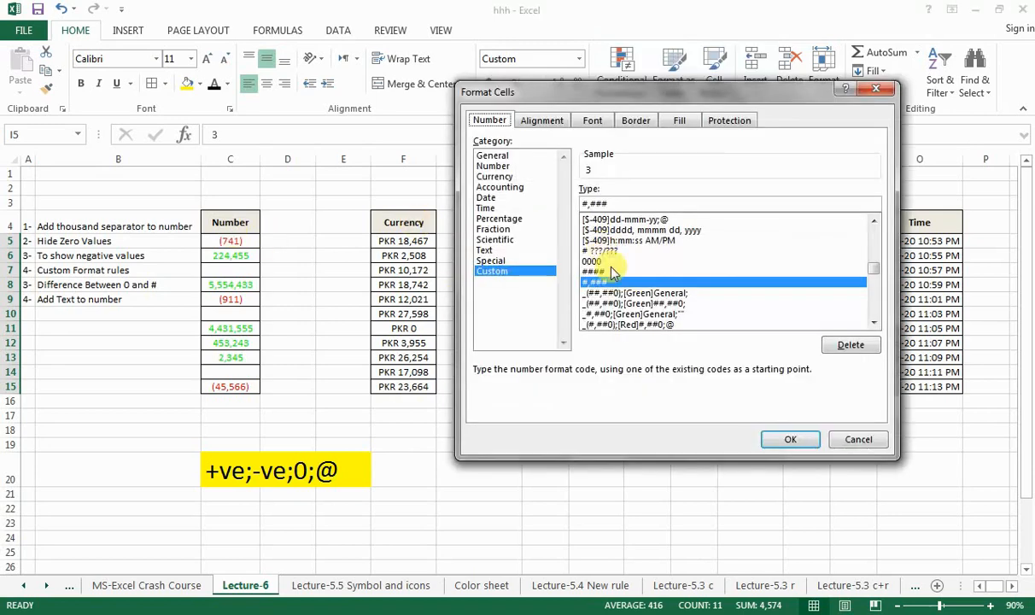
pyautogui.click(622, 202)
pyautogui.press('BackSpace')
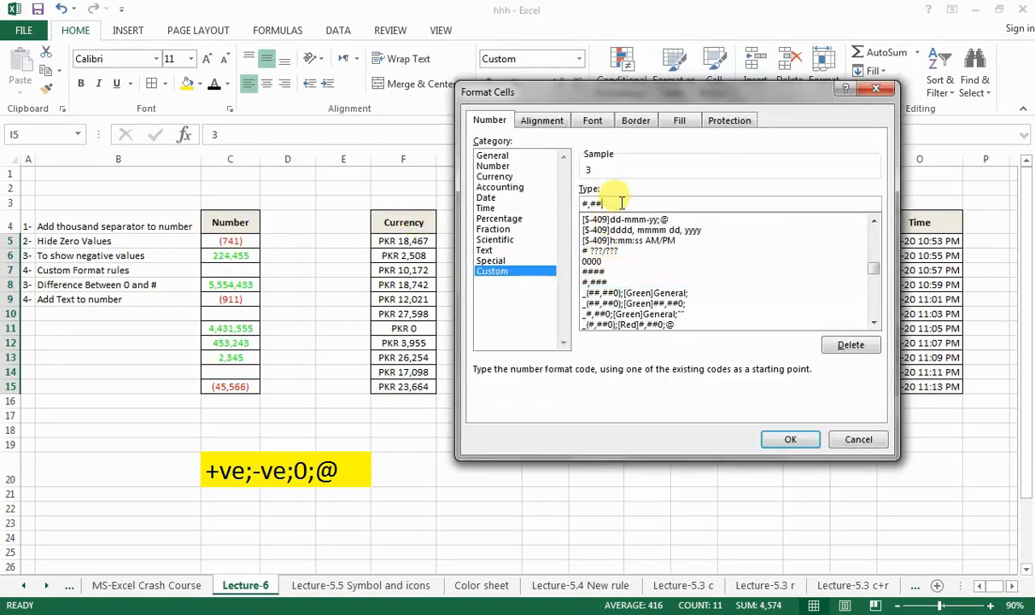
pyautogui.write('0')
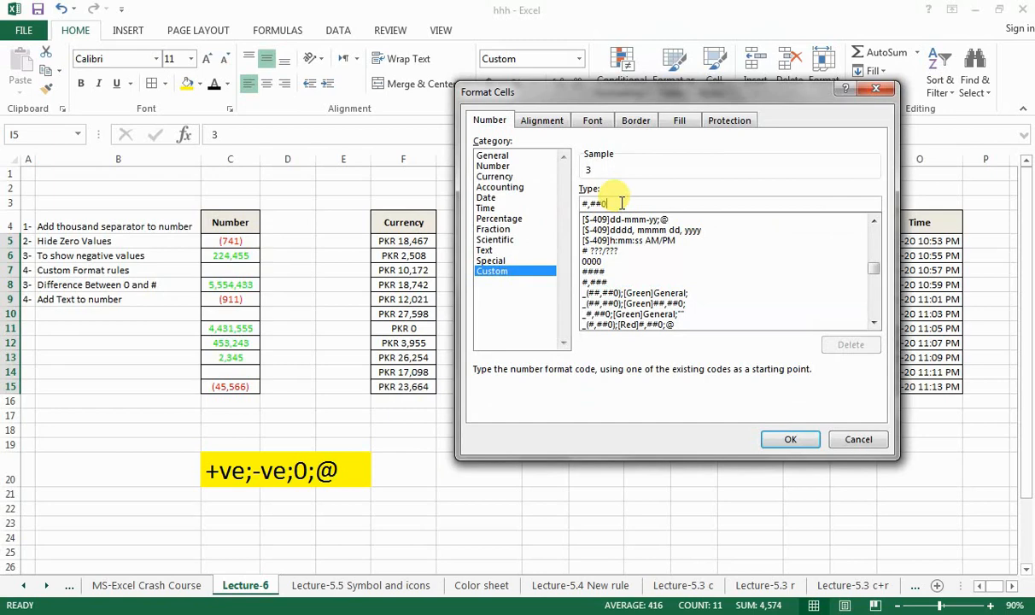
pyautogui.press('Return')
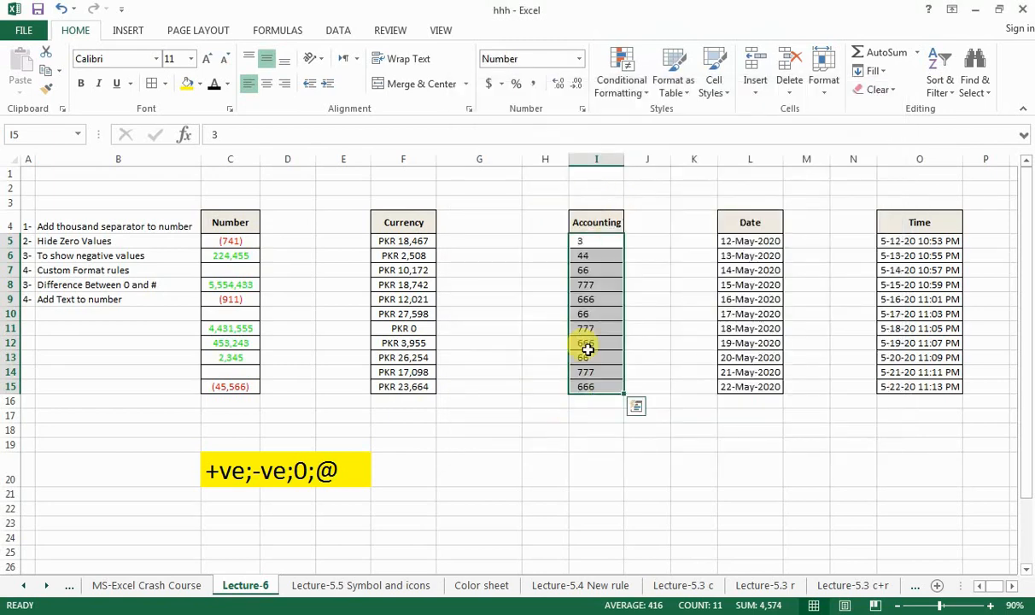
# Enter 660 in cell I12 of the Accounting column.
pyautogui.click(587, 342)
pyautogui.write('6')
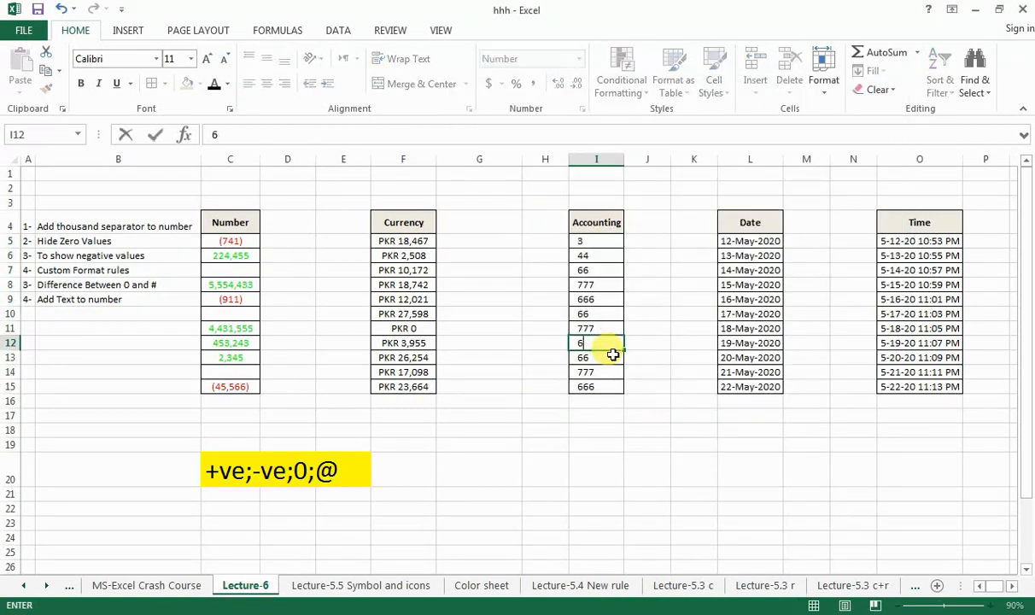
pyautogui.press('Return')
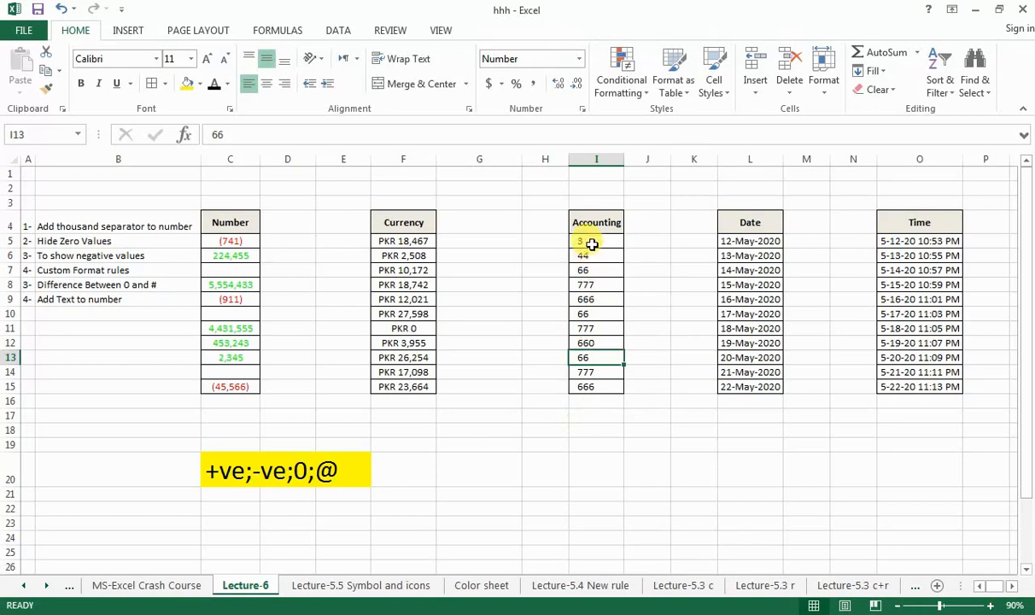
# Apply the custom number format 0000 to cells I5 to I15 of the Accounting column.
pyautogui.moveTo(592, 241); pyautogui.dragTo(605, 381)
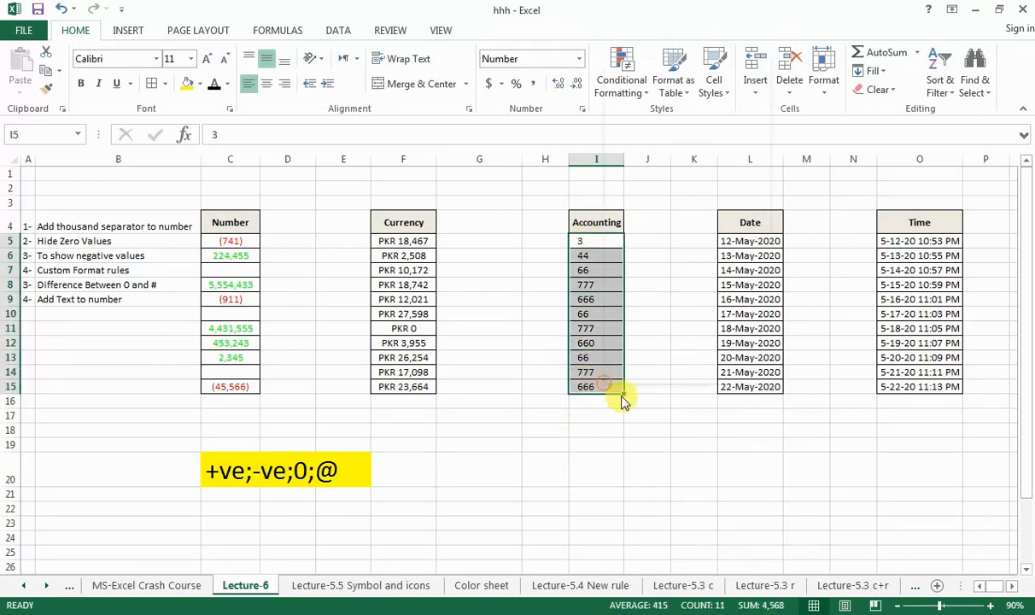
pyautogui.rightClick(608, 393)
pyautogui.click(661, 313)
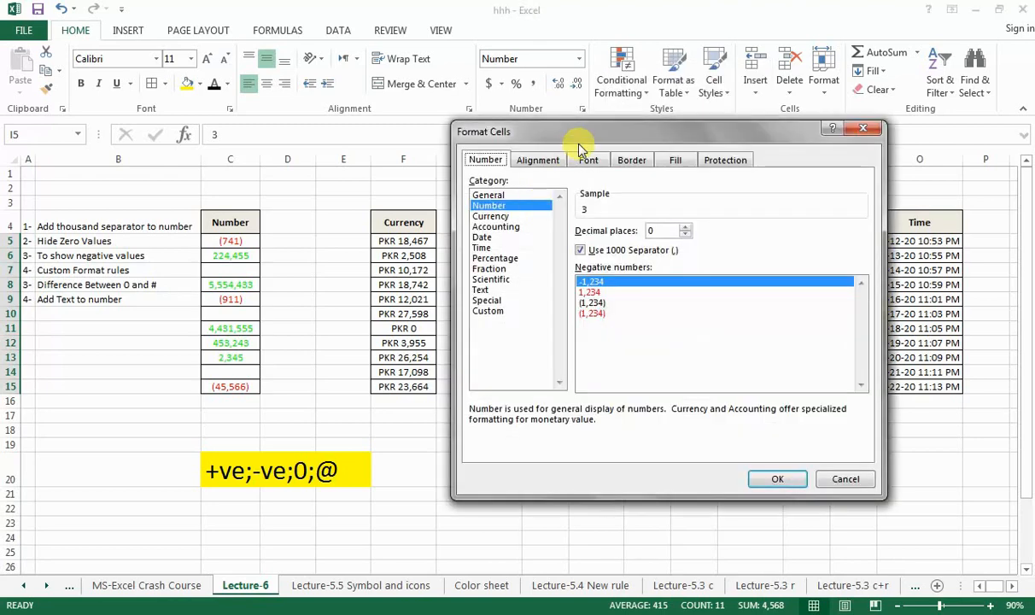
pyautogui.moveTo(579, 141); pyautogui.dragTo(199, 205)
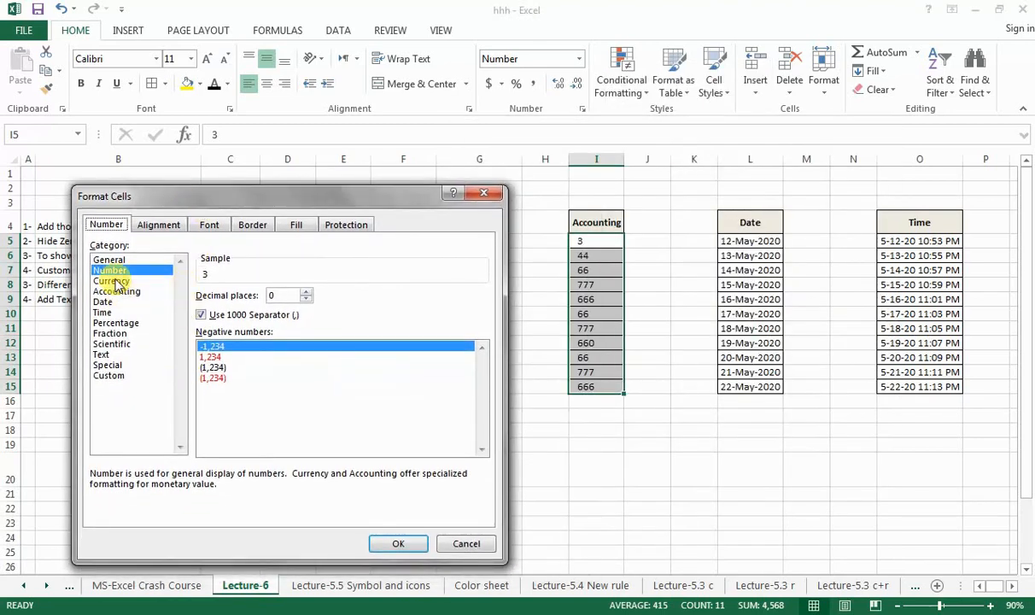
pyautogui.click(109, 375)
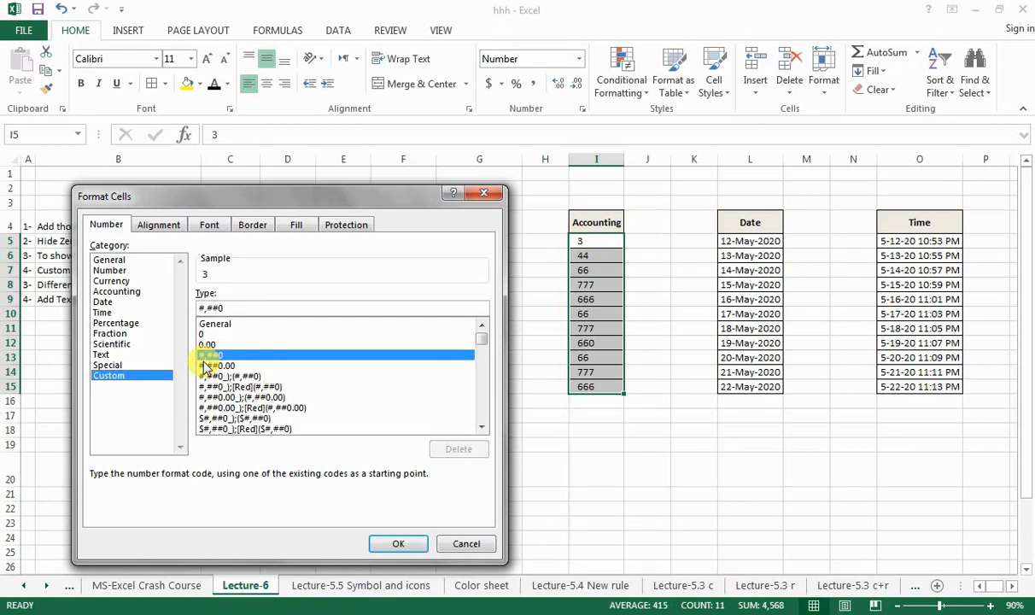
pyautogui.click(226, 308)
pyautogui.press('BackSpace')
pyautogui.press('BackSpace')
pyautogui.write('0')
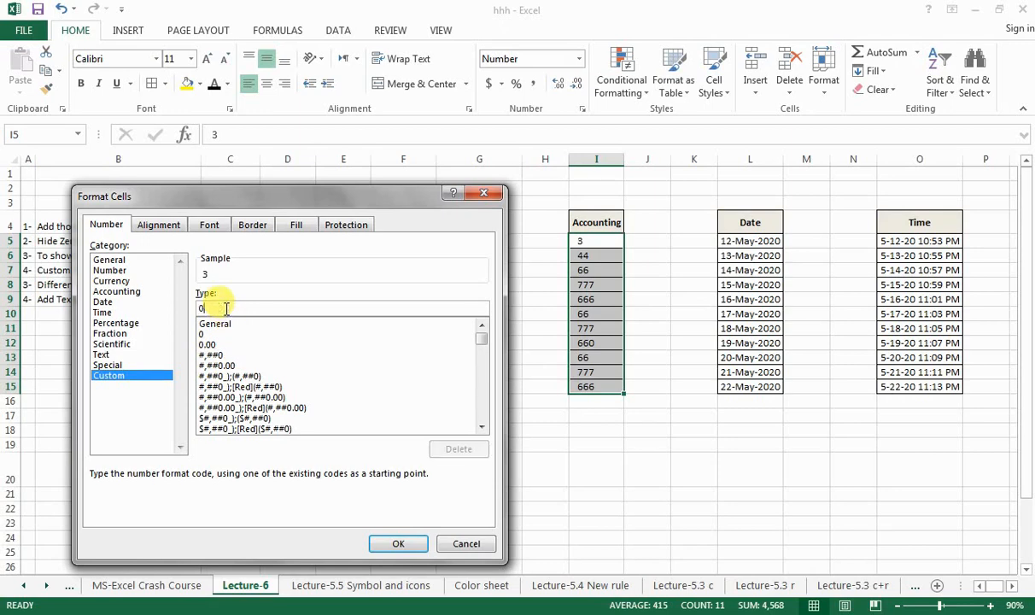
pyautogui.write('000')
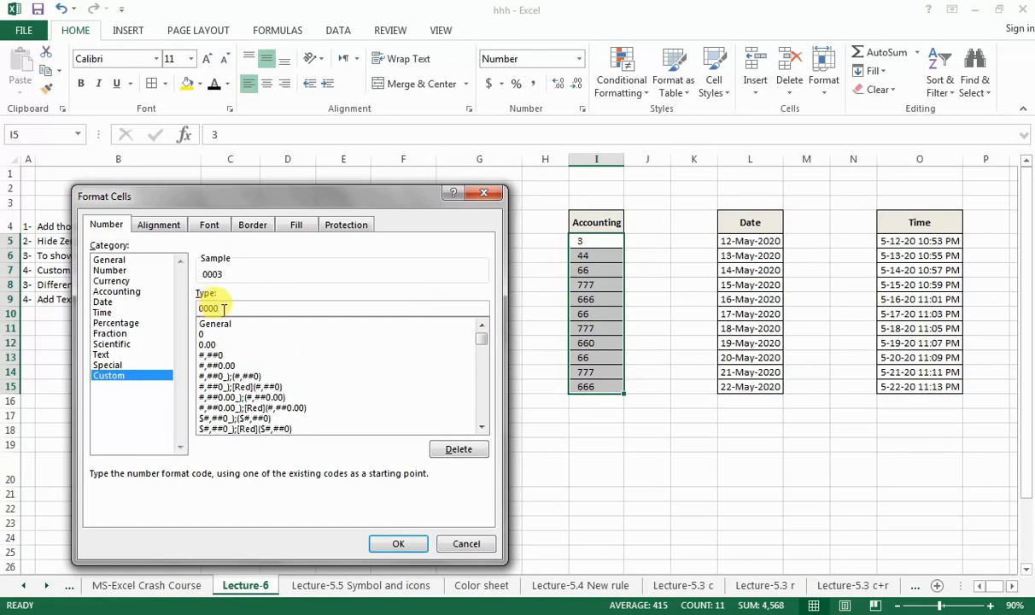
pyautogui.click(399, 546)
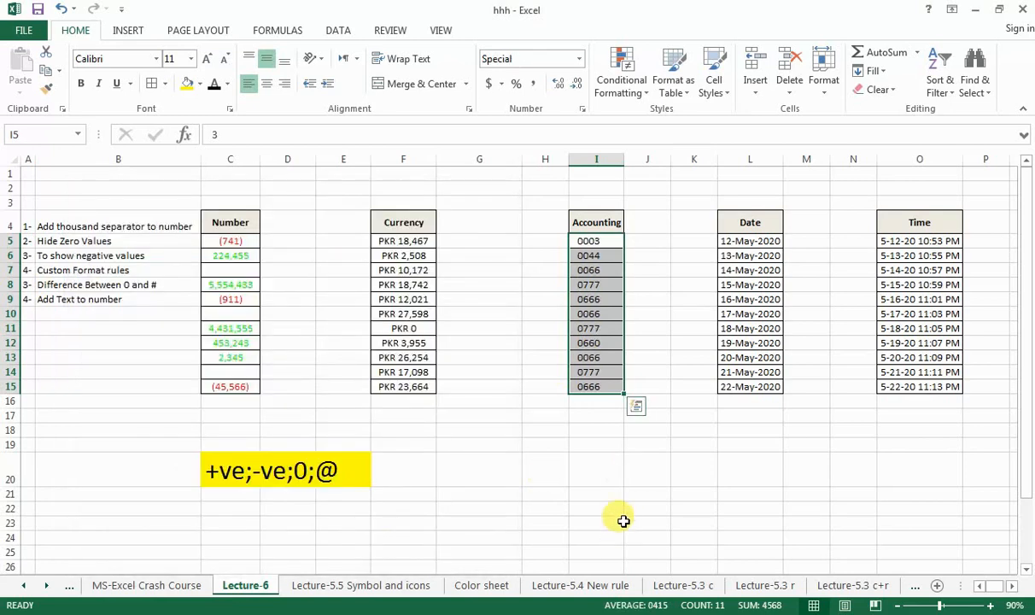
# Review the values in cells I5 to I15 and enter 0003 in cell I18 below the Accounting column.
pyautogui.moveTo(600, 239); pyautogui.dragTo(602, 387)
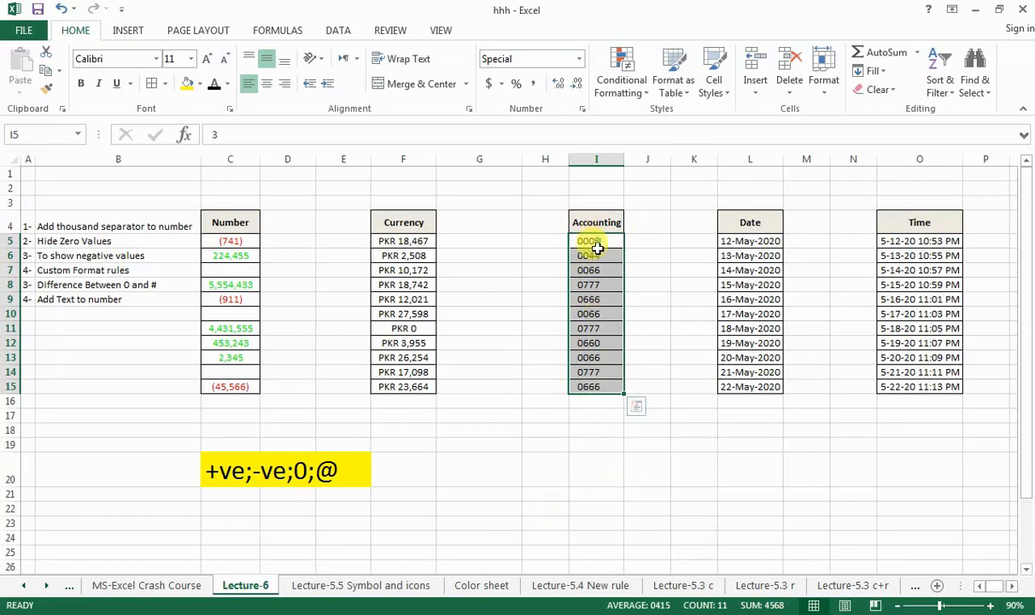
pyautogui.moveTo(594, 241); pyautogui.dragTo(605, 386)
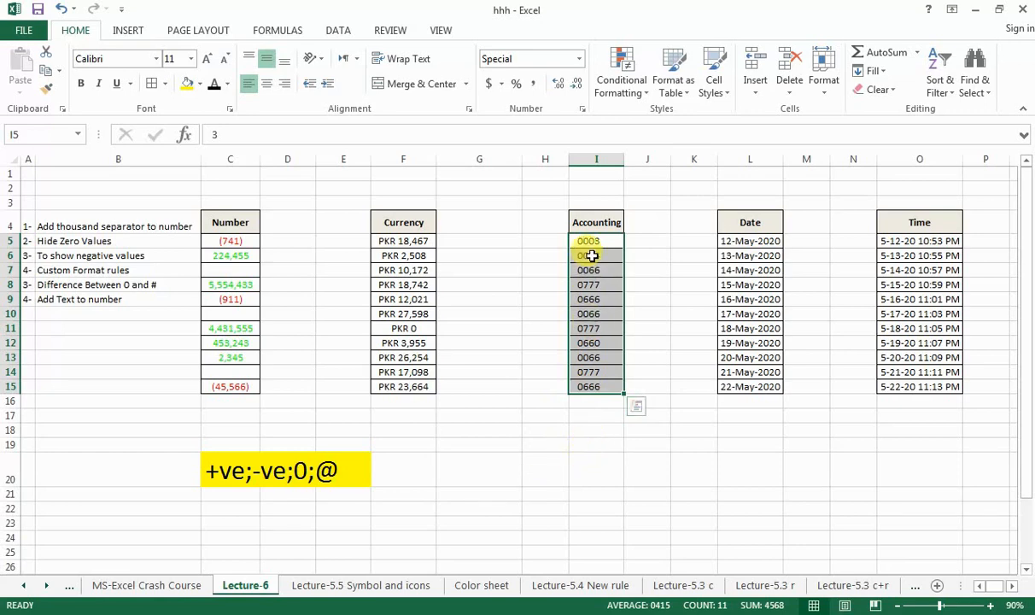
pyautogui.click(600, 431)
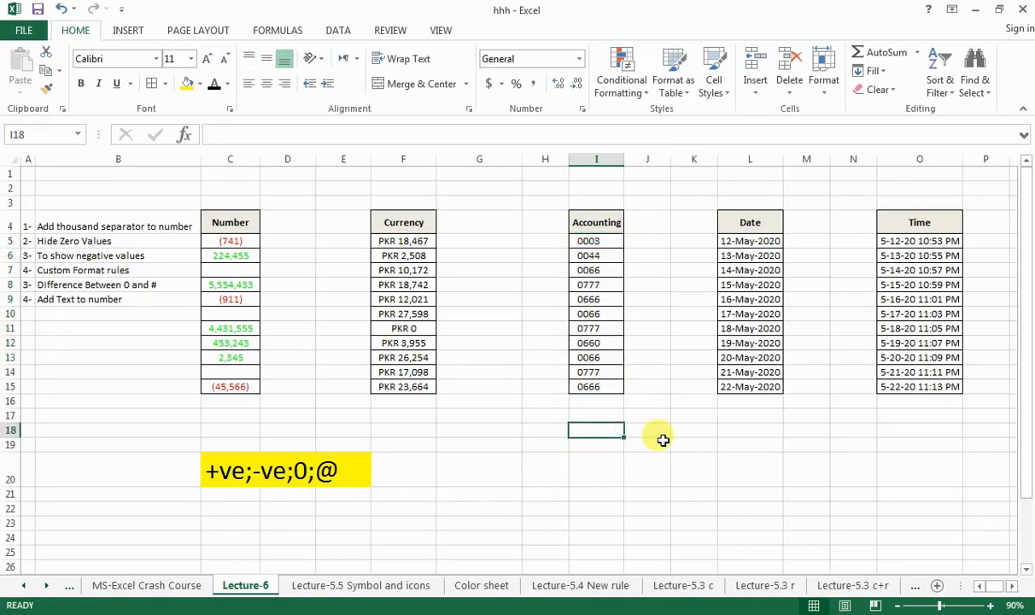
pyautogui.write('0003')
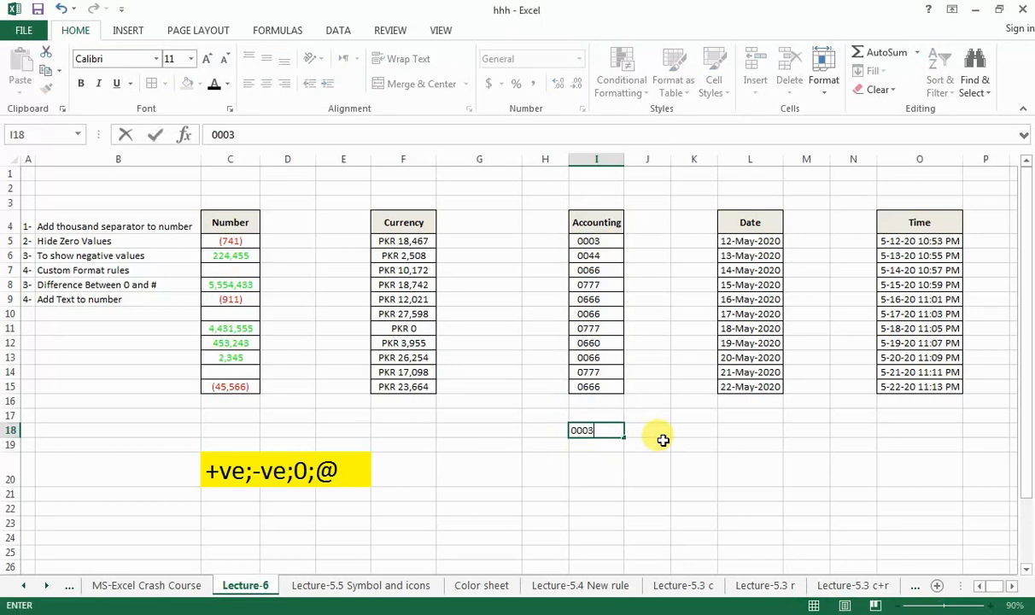
pyautogui.press('Return')
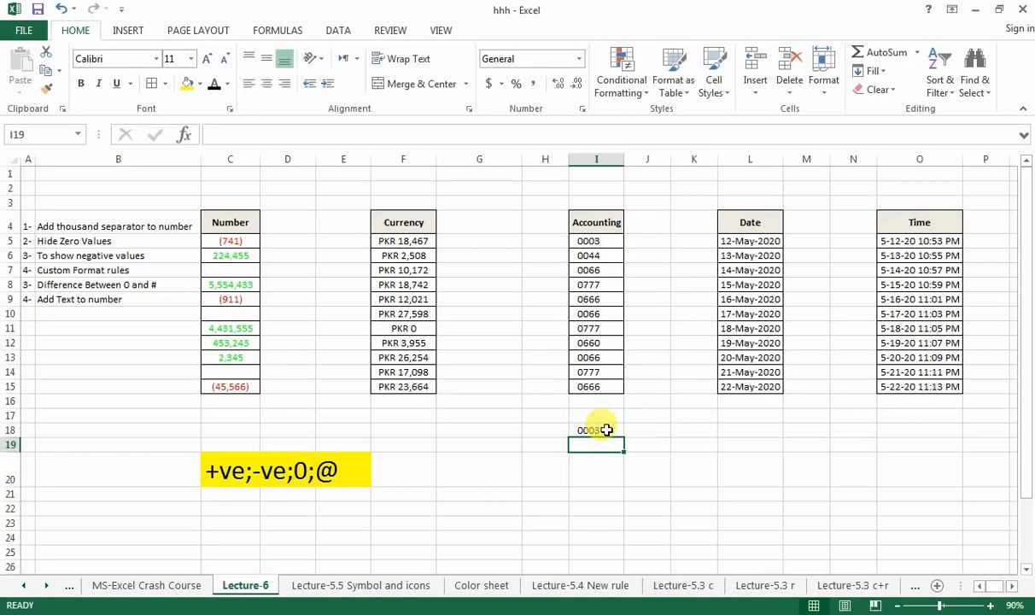
# Copy the format of empty cell J18 onto cells I18 to I24 with Format Painter and select cell I18.
pyautogui.click(662, 431)
pyautogui.click(47, 86)
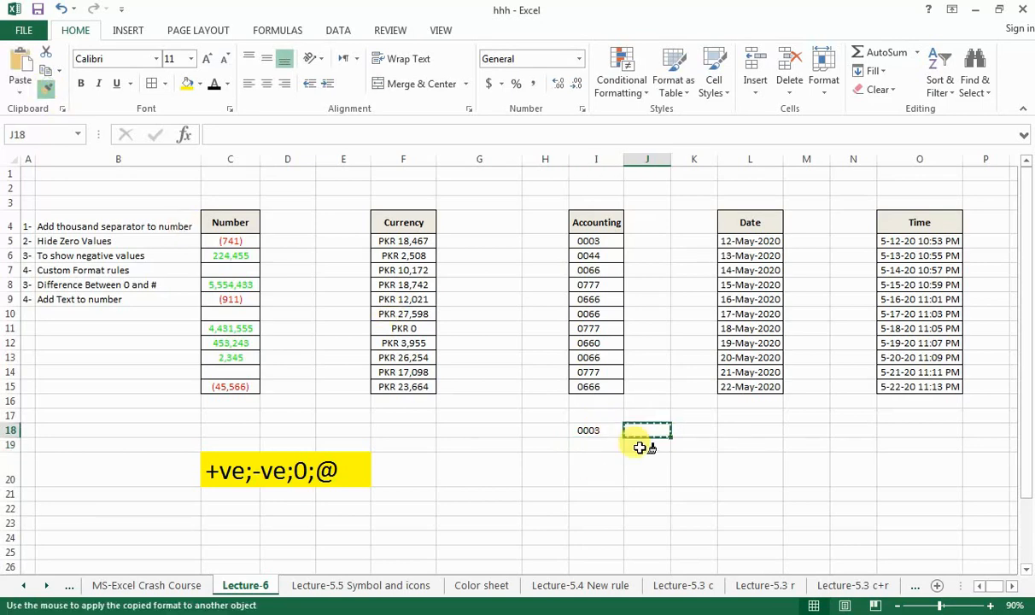
pyautogui.moveTo(598, 430)
pyautogui.mouseDown()
pyautogui.moveTo(606, 537)
pyautogui.moveTo(624, 584)
pyautogui.mouseUp()
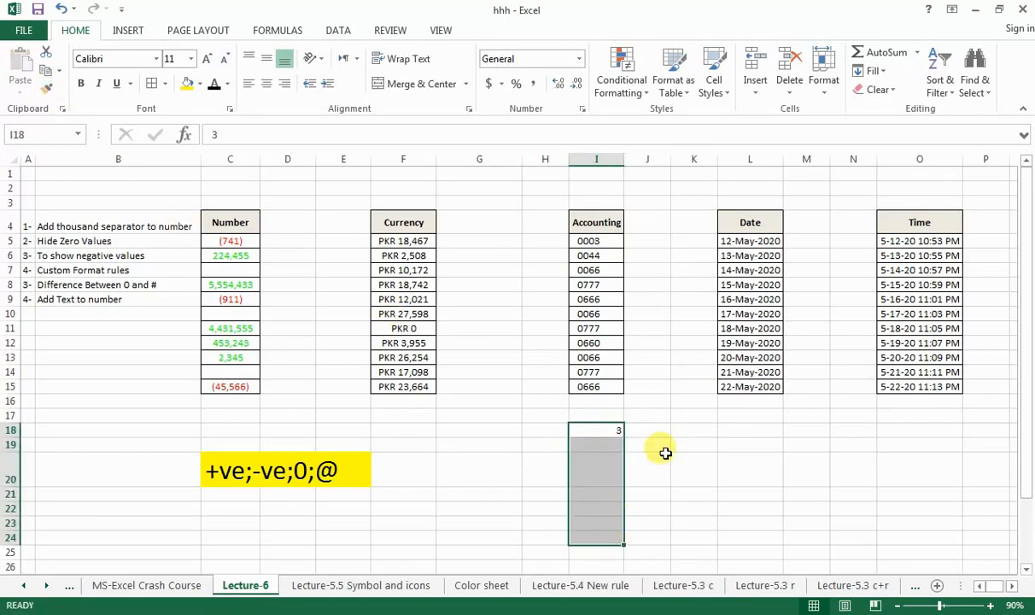
pyautogui.click(593, 427)
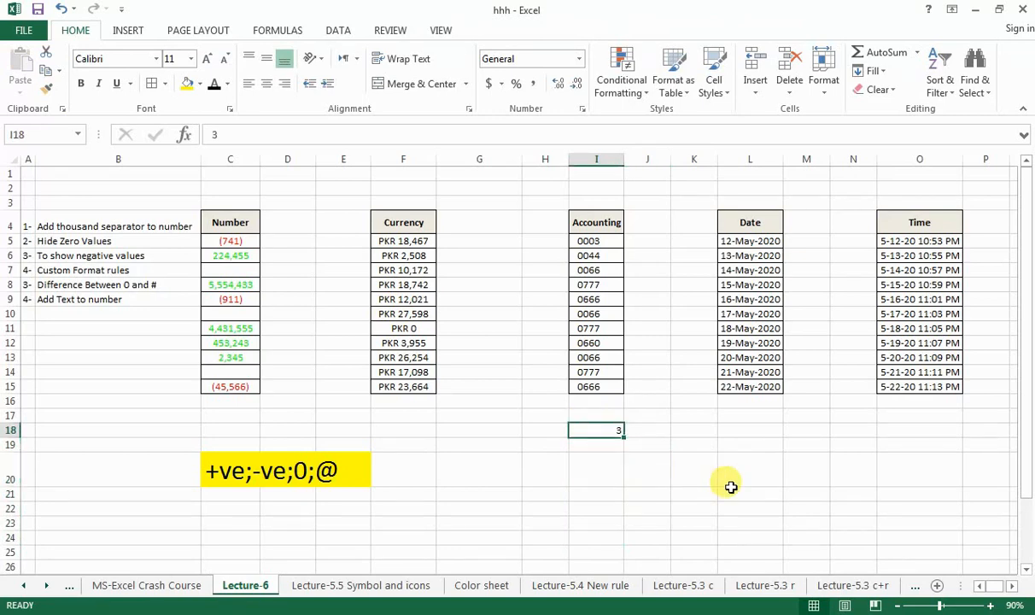
# Enter 0004 in cell I18 below the Accounting column.
pyautogui.press('BackSpace')
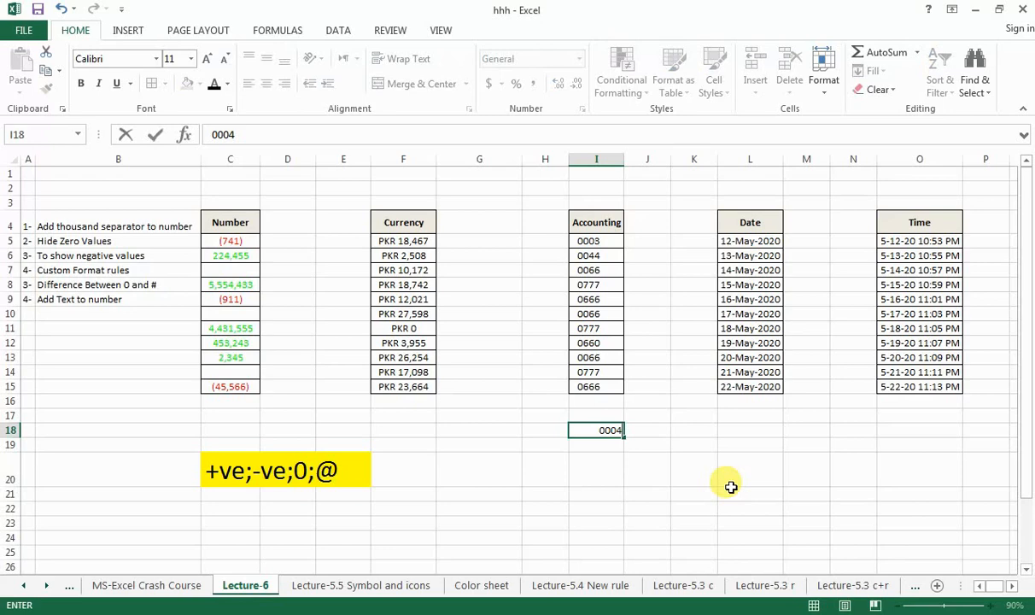
pyautogui.press('Return')
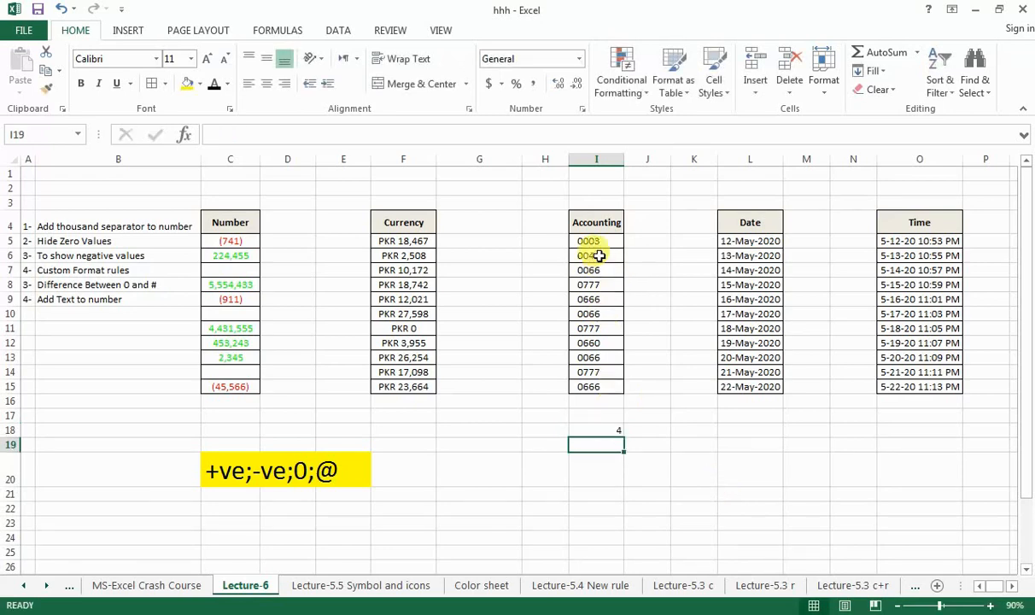
# Examine the custom number format code applied to cells I5 to I15 of the Accounting column.
pyautogui.moveTo(593, 241); pyautogui.dragTo(595, 383)
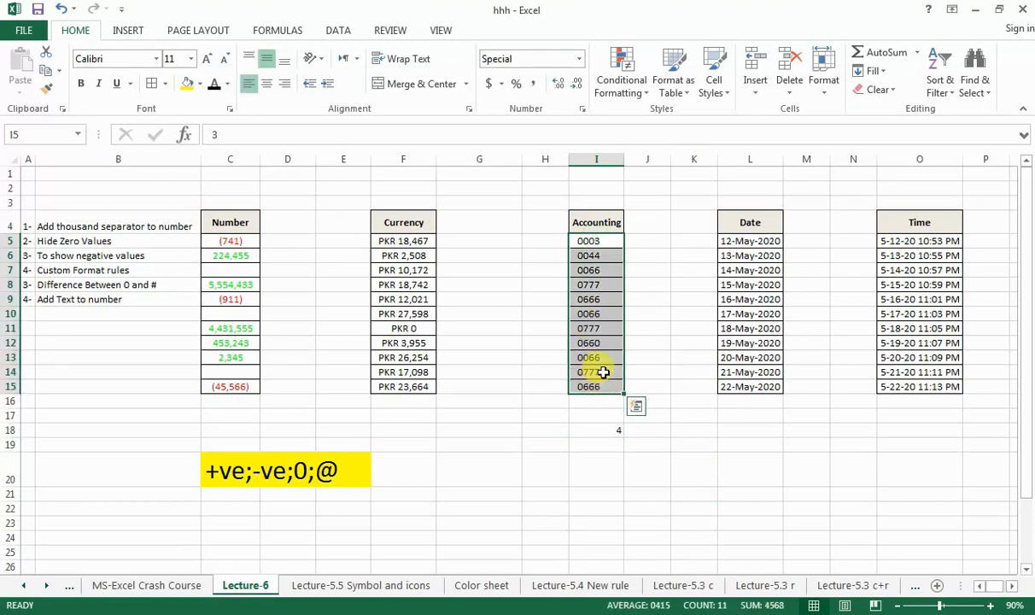
pyautogui.rightClick(604, 367)
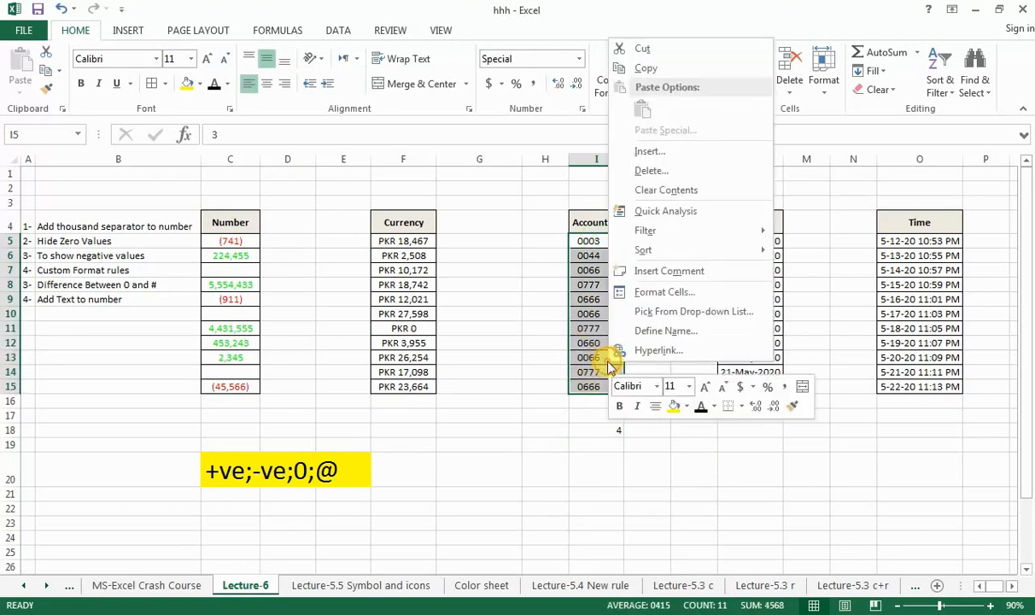
pyautogui.click(683, 295)
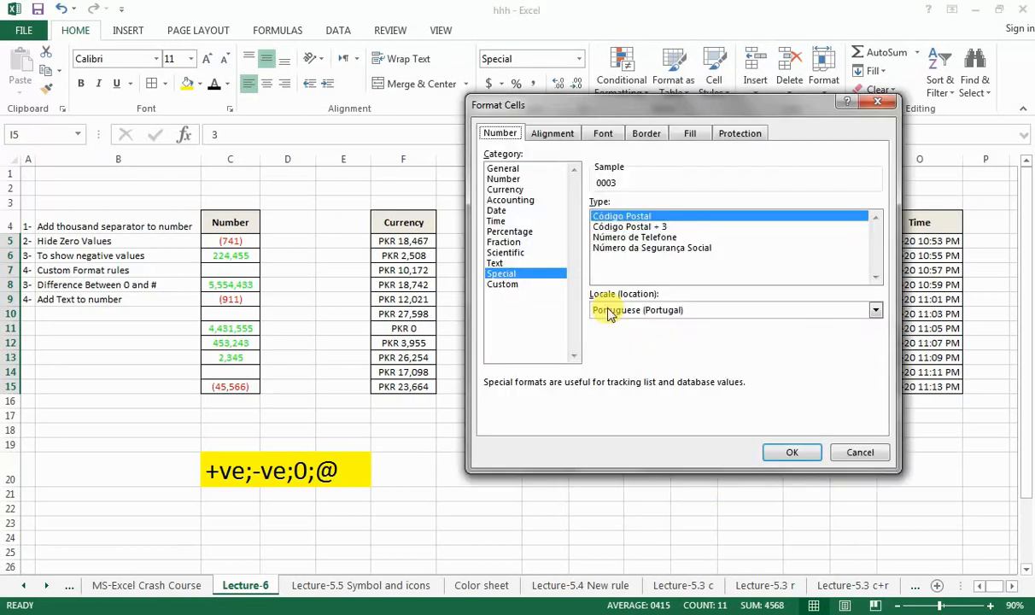
pyautogui.click(529, 284)
pyautogui.click(615, 217)
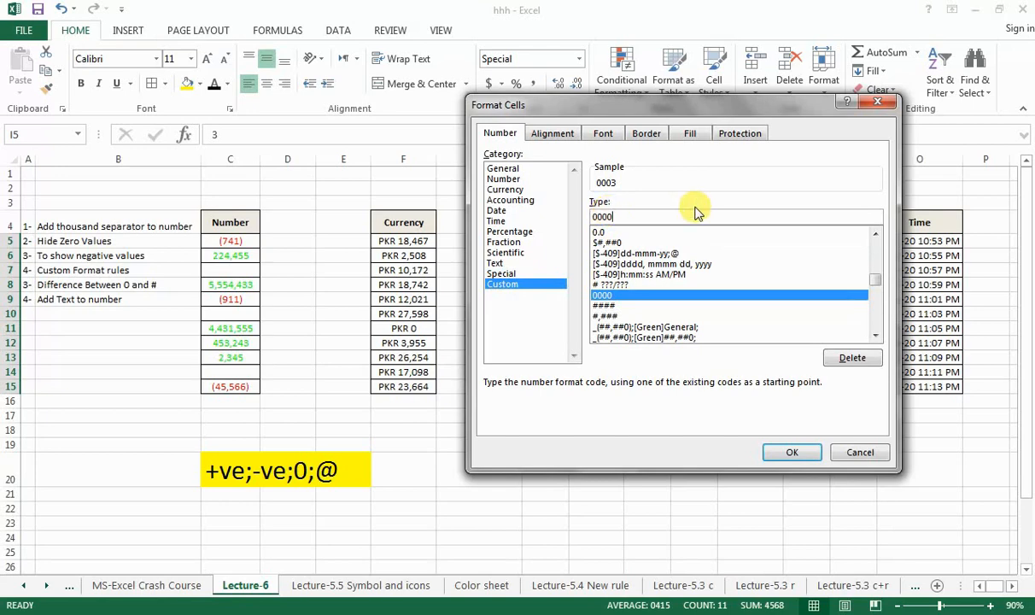
pyautogui.click(793, 452)
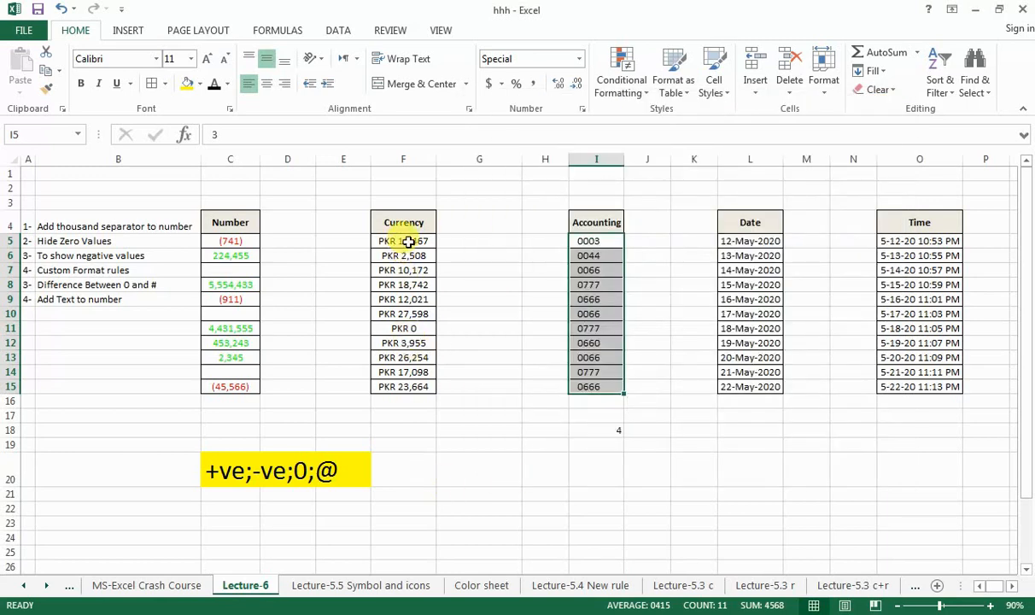
# Apply the custom number format $#,##0_);($#,##0) to cells F5 to F15 of the Currency column.
pyautogui.moveTo(408, 241); pyautogui.dragTo(411, 386)
pyautogui.rightClick(413, 386)
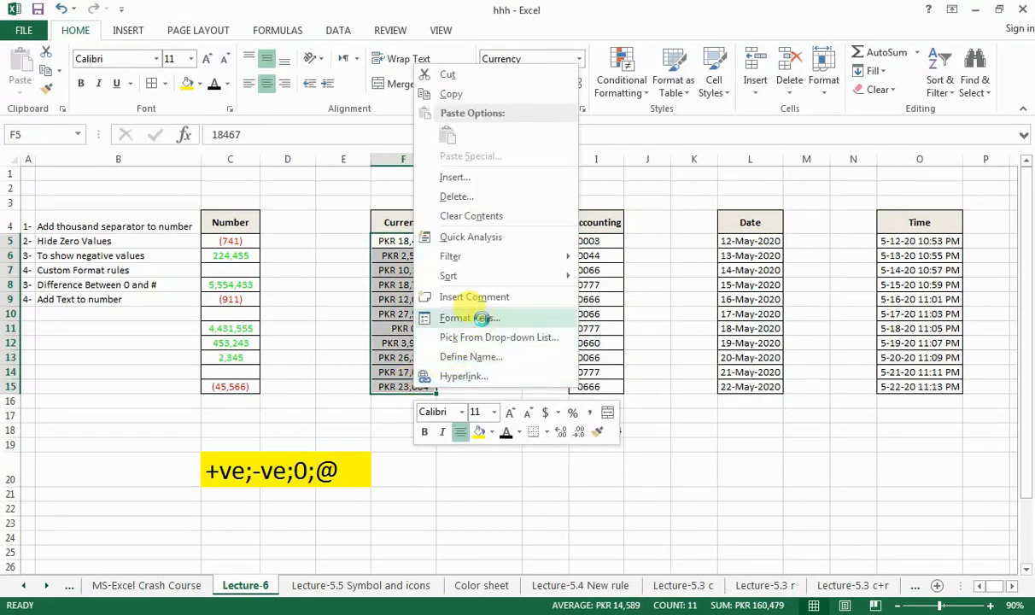
pyautogui.click(453, 318)
pyautogui.moveTo(483, 133); pyautogui.dragTo(760, 126)
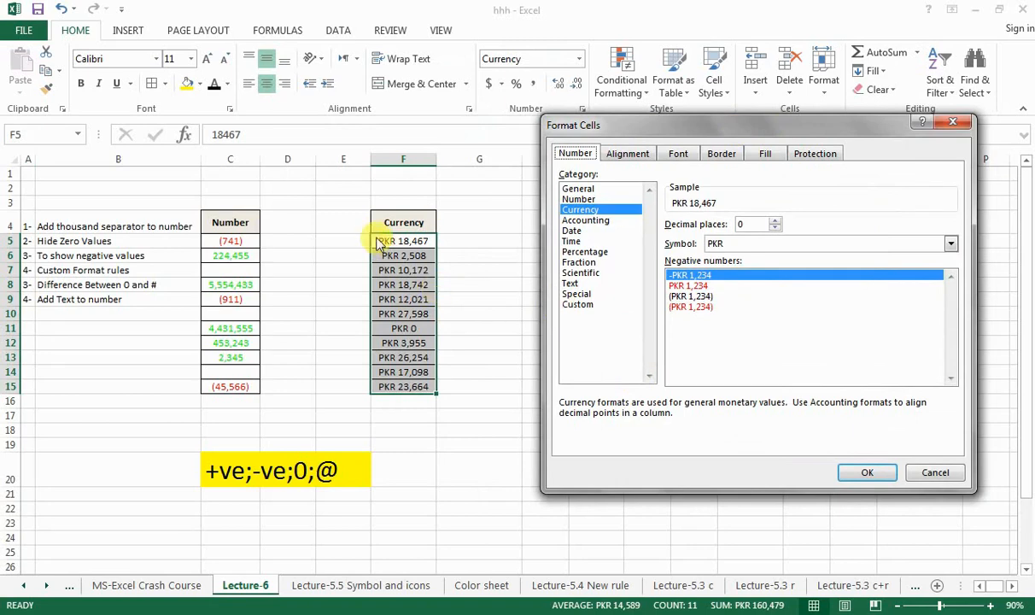
pyautogui.click(575, 306)
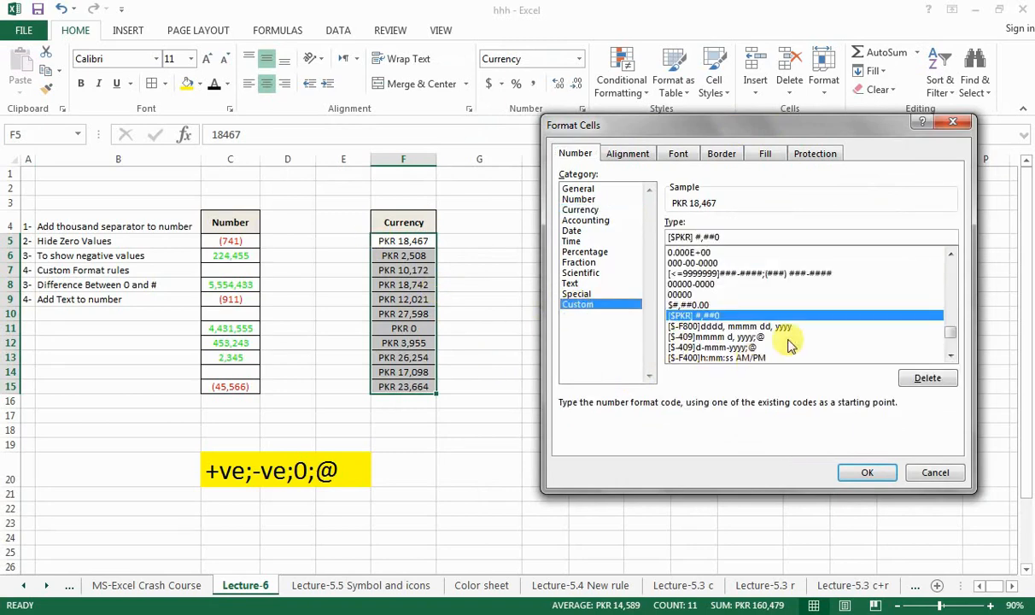
pyautogui.click(950, 253)
pyautogui.moveTo(950, 254); pyautogui.dragTo(950, 254)
pyautogui.moveTo(950, 304); pyautogui.dragTo(953, 273)
pyautogui.click(710, 294)
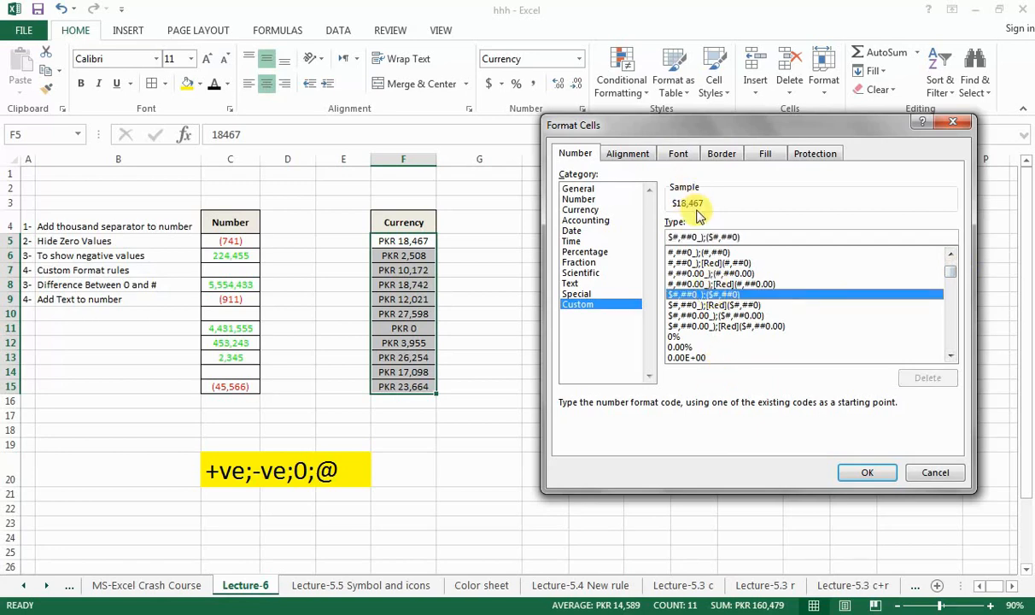
pyautogui.click(884, 476)
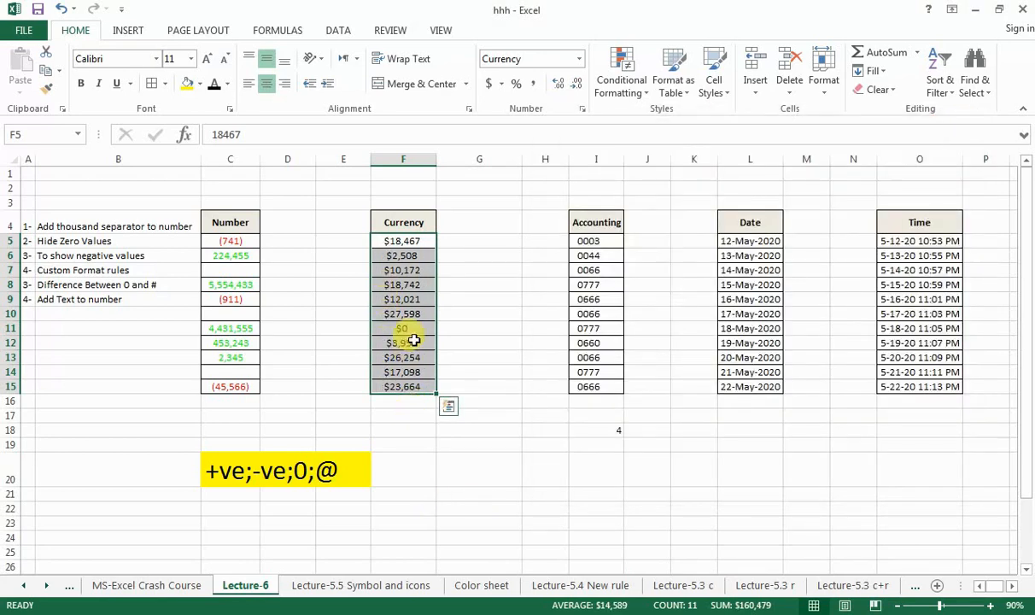
# Replace both dollar signs with PKR in the Currency cells' custom format, making it PKR#,##0_);(PKR#,##0).
pyautogui.rightClick(413, 341)
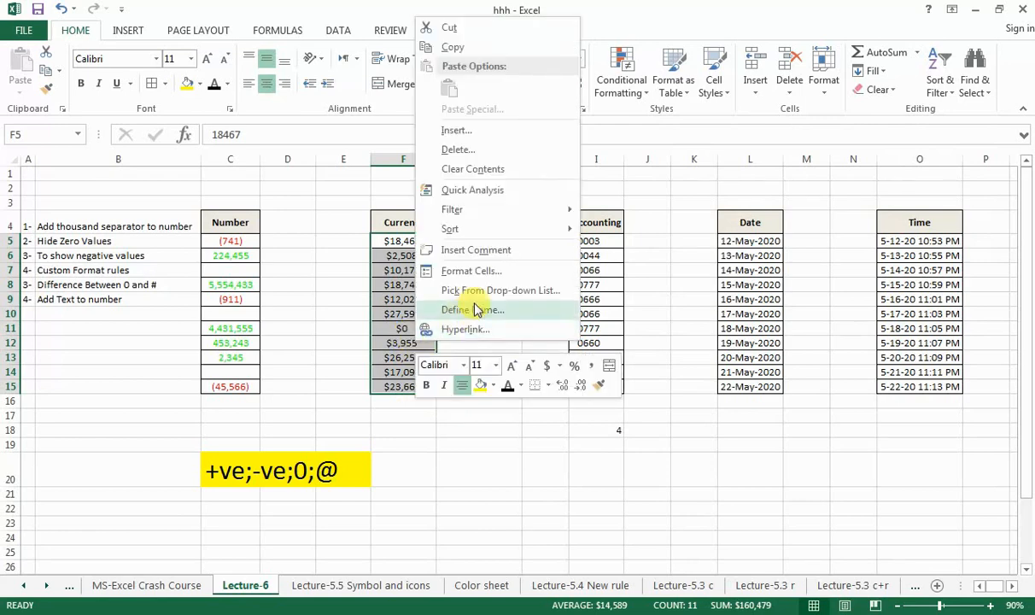
pyautogui.press('Escape')
pyautogui.hotkey('ctrl', '1')
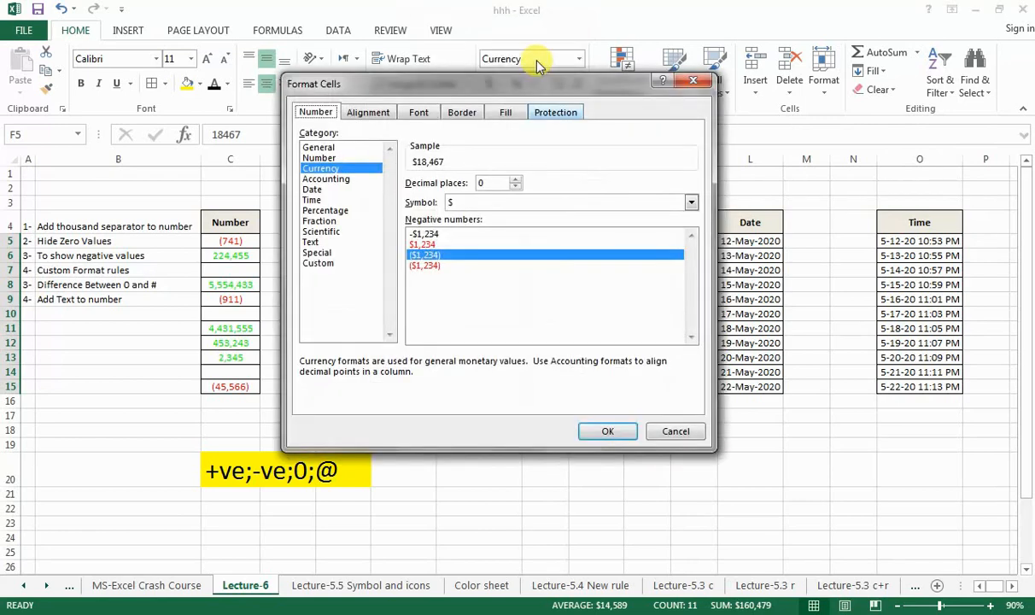
pyautogui.moveTo(547, 80); pyautogui.dragTo(774, 95)
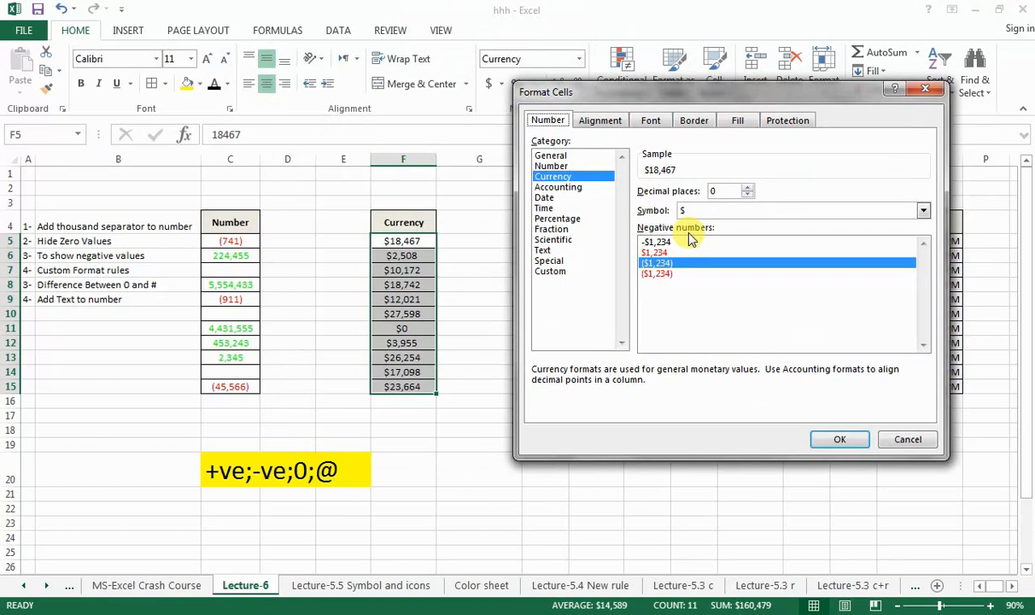
pyautogui.click(551, 270)
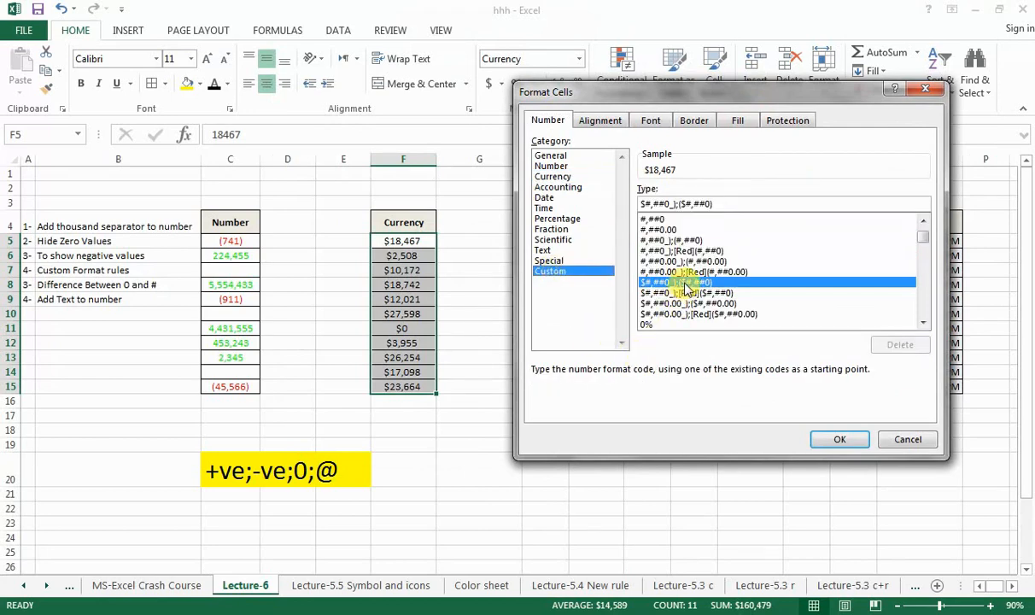
pyautogui.click(646, 203)
pyautogui.press('BackSpace')
pyautogui.write('PKR')
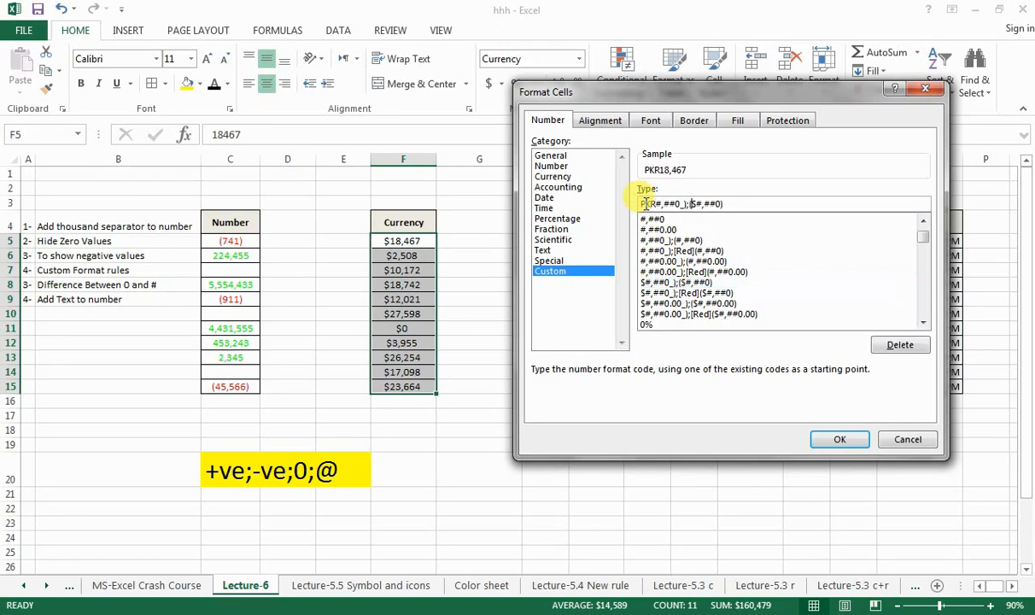
pyautogui.press('BackSpace')
pyautogui.write('PKR')
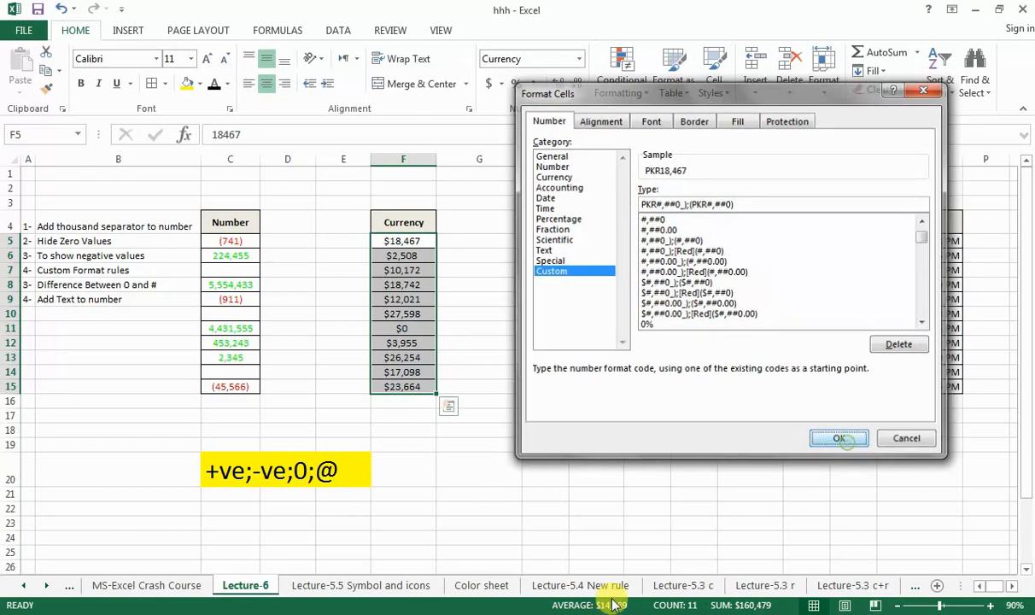
pyautogui.click(842, 441)
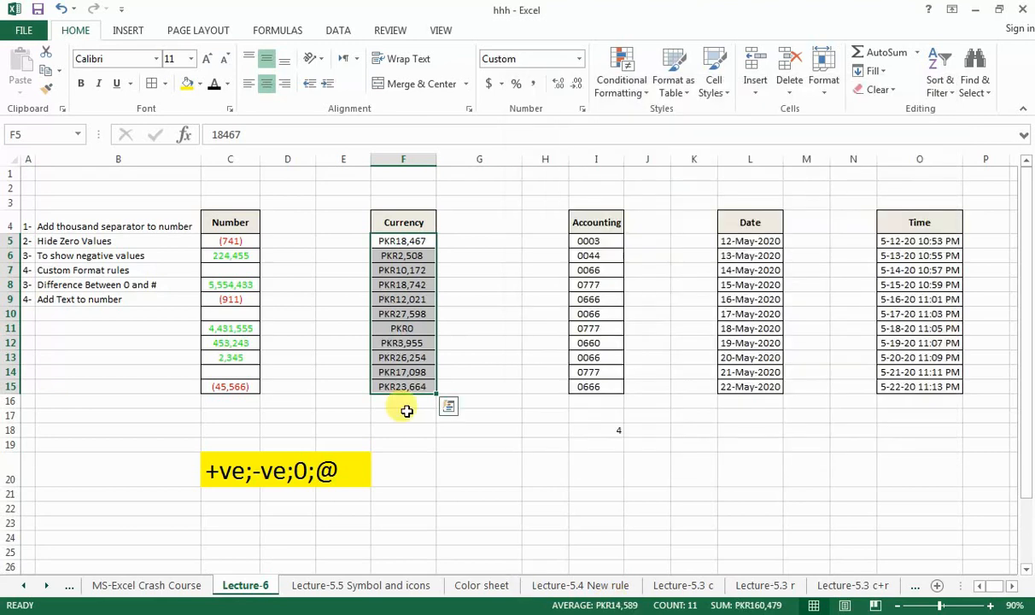
# Change the custom format of cells F5 to F15 to PKR* #,##0_);(PKR* #,##0) so spaces fill between PKR and the amount.
pyautogui.rightClick(415, 243)
pyautogui.click(493, 496)
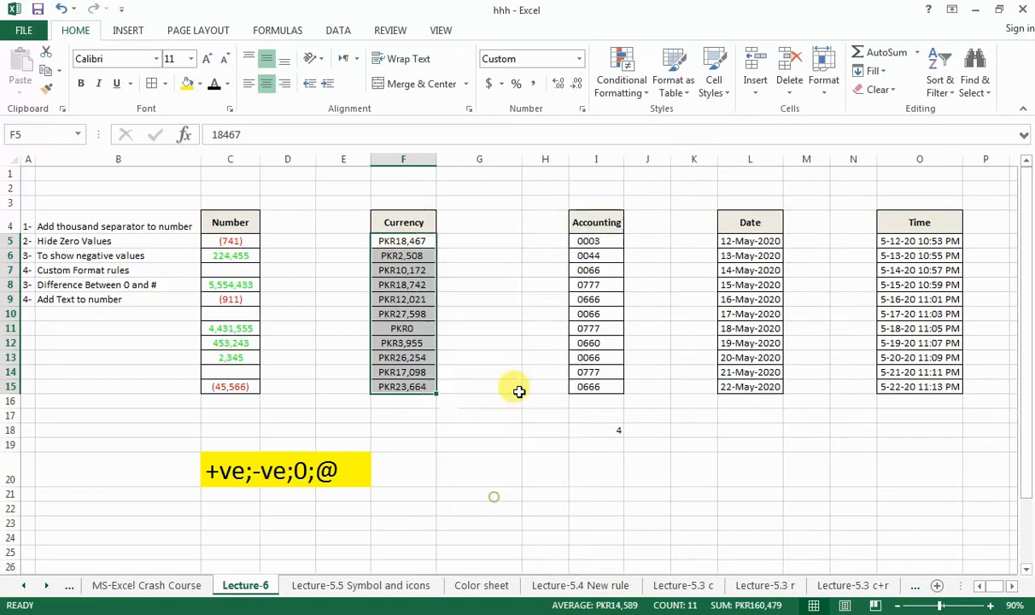
pyautogui.moveTo(450, 241); pyautogui.dragTo(661, 146)
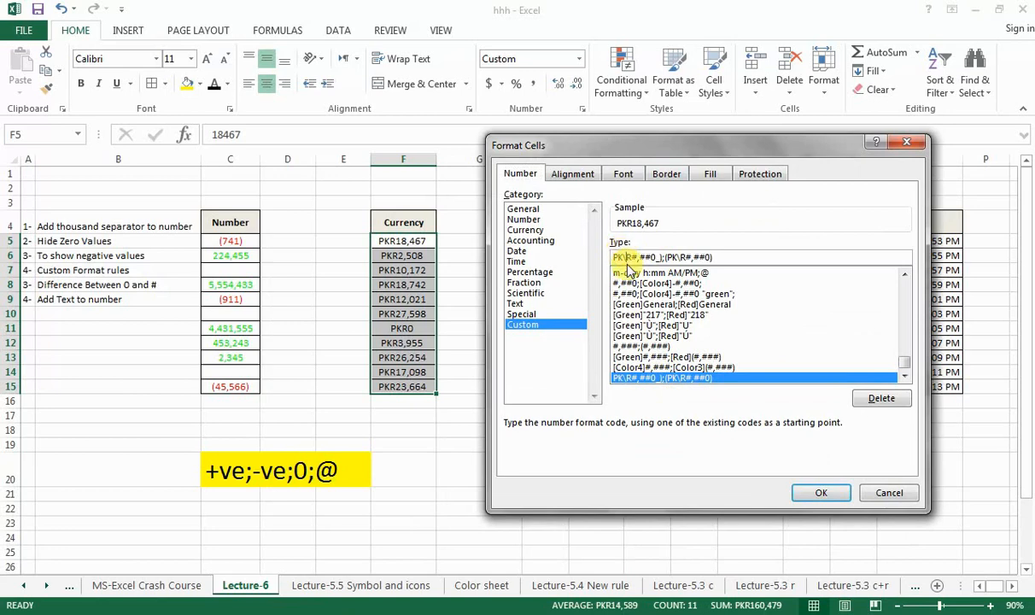
pyautogui.press('BackSpace')
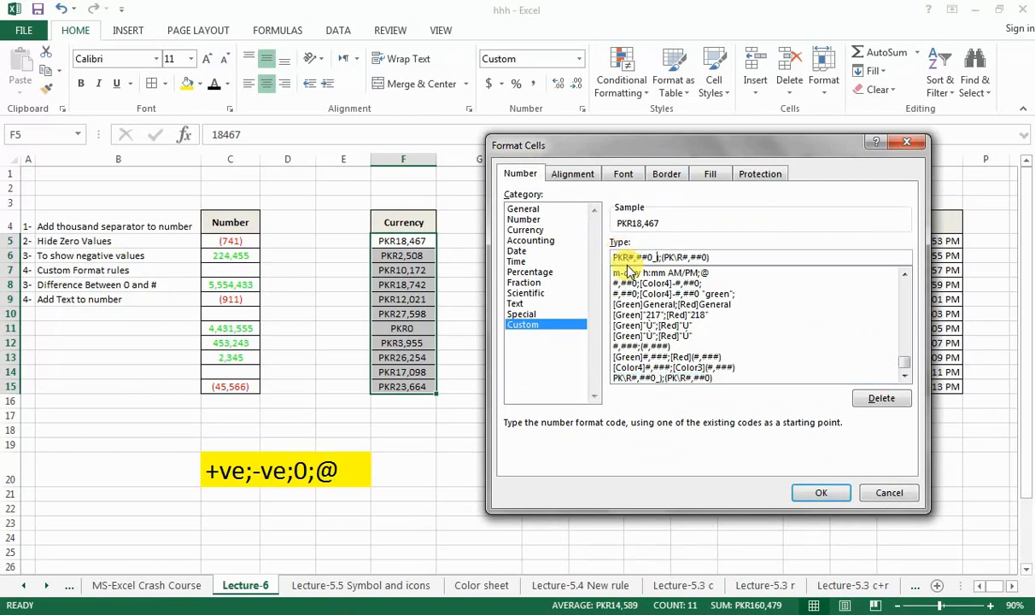
pyautogui.press('BackSpace')
pyautogui.write('"PKR"')
pyautogui.click(692, 257)
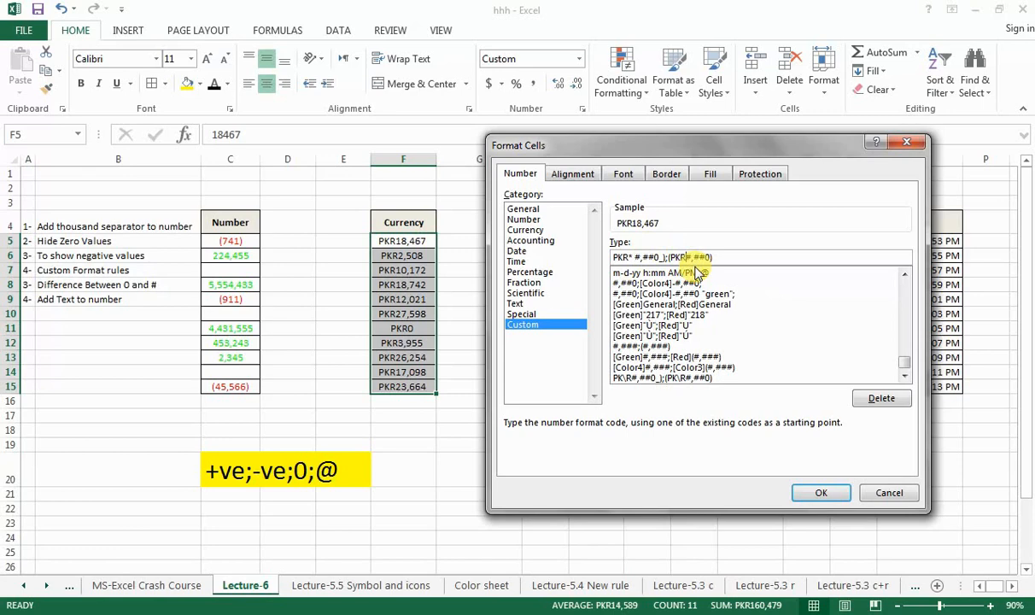
pyautogui.write('"')
pyautogui.press('BackSpace')
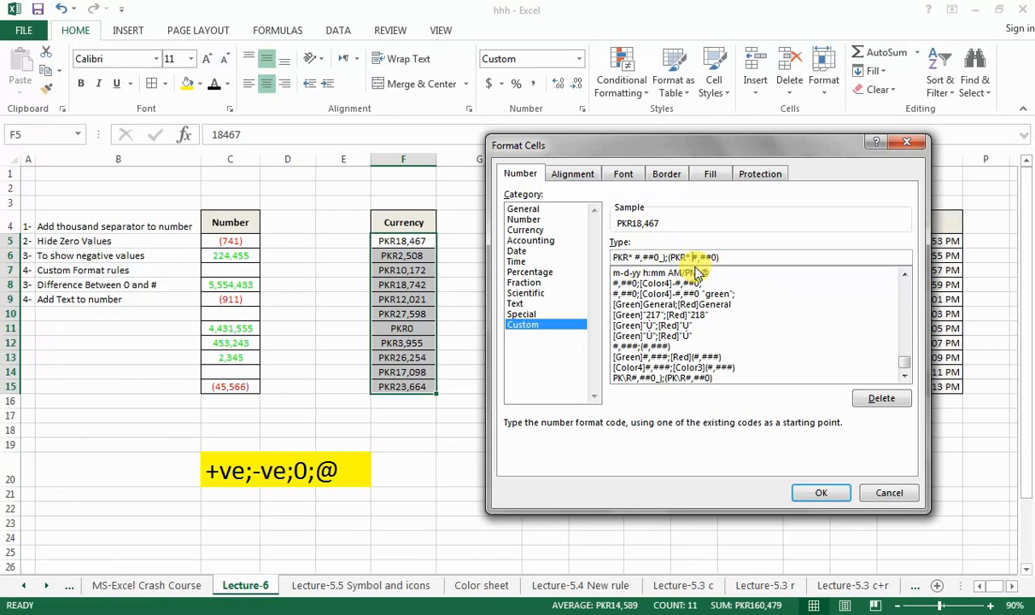
pyautogui.click(822, 491)
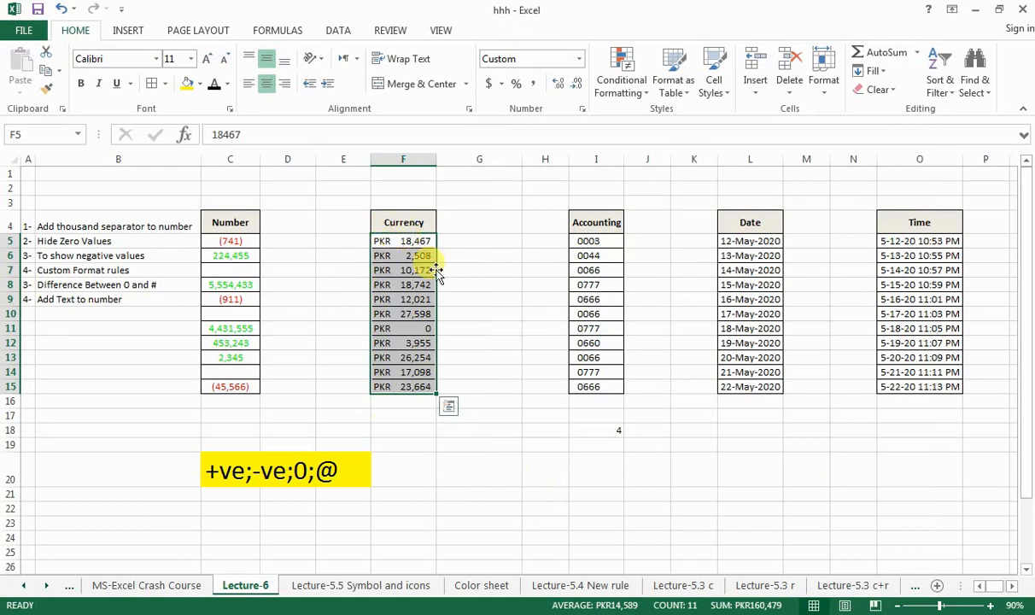
# Enter 6000 in cell F9 of the Currency column.
pyautogui.moveTo(420, 242); pyautogui.dragTo(421, 385)
pyautogui.click(422, 300)
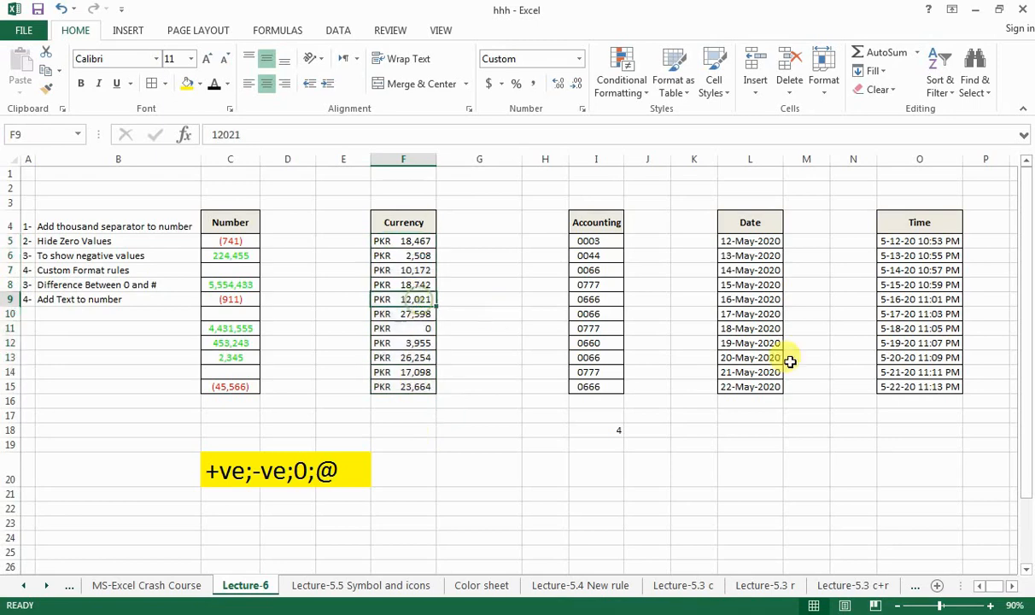
pyautogui.write('6000')
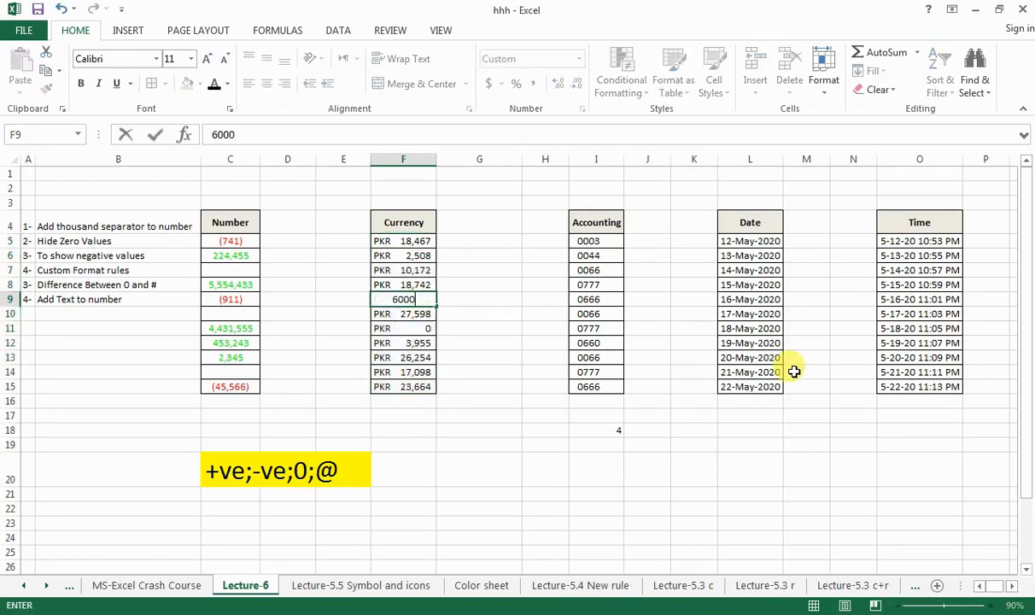
pyautogui.press('Return')
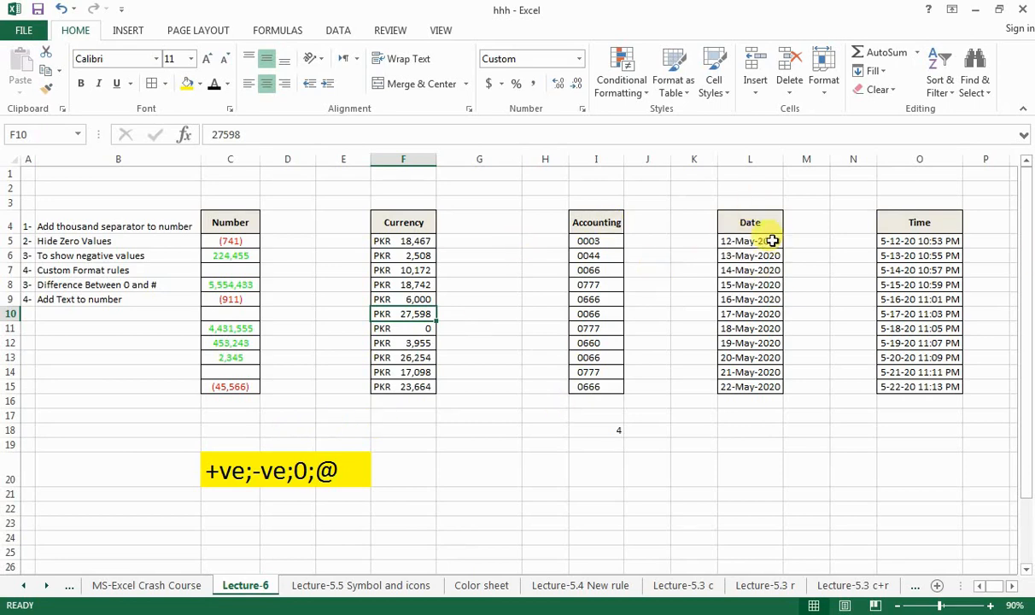
# Examine the date formats and custom format codes offered for cells L5 to L15 of the Date column.
pyautogui.moveTo(771, 241); pyautogui.dragTo(757, 386)
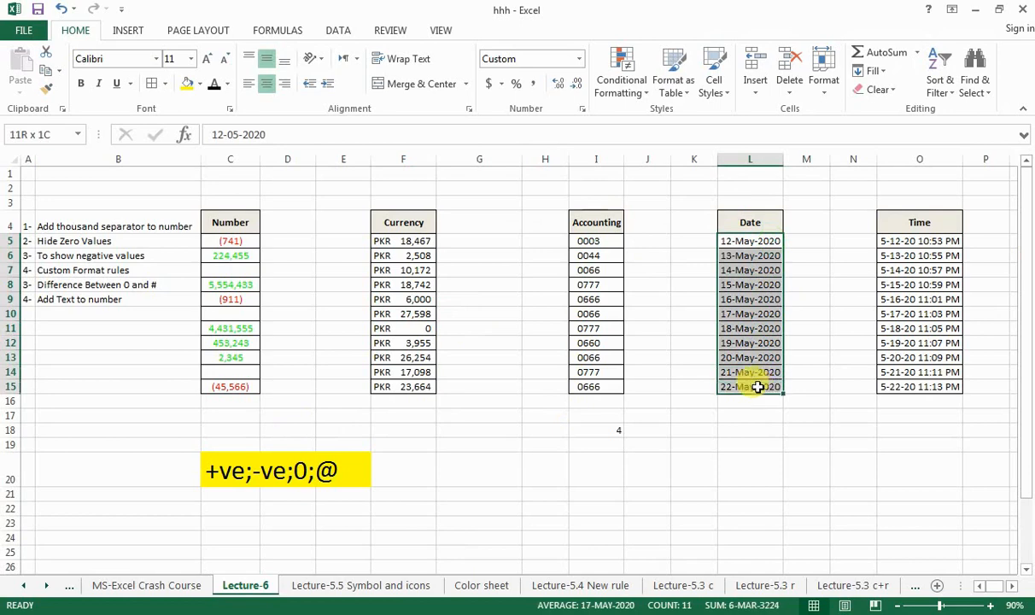
pyautogui.rightClick(748, 345)
pyautogui.click(822, 282)
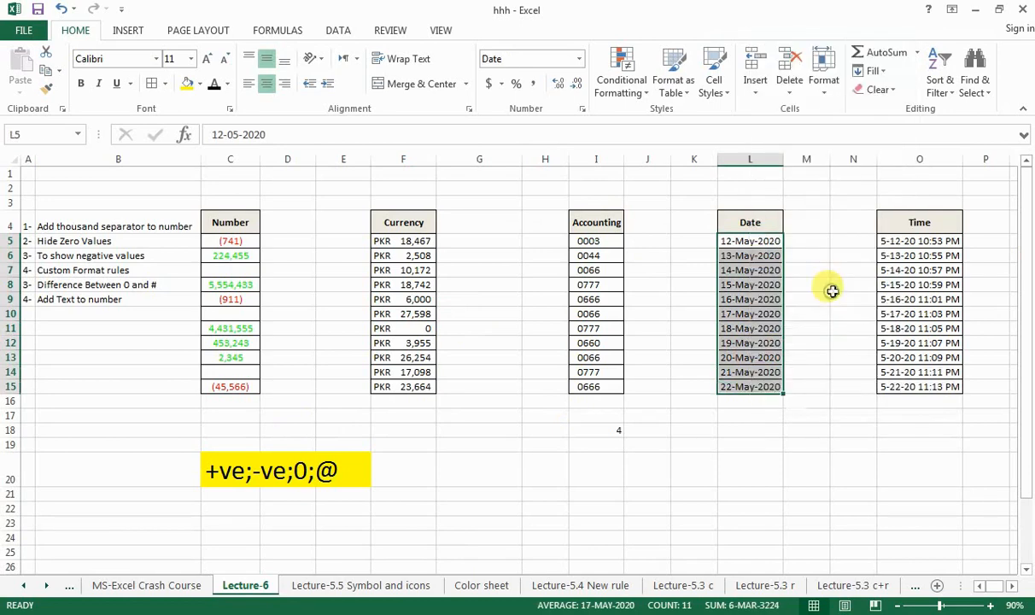
pyautogui.moveTo(693, 109); pyautogui.dragTo(360, 165)
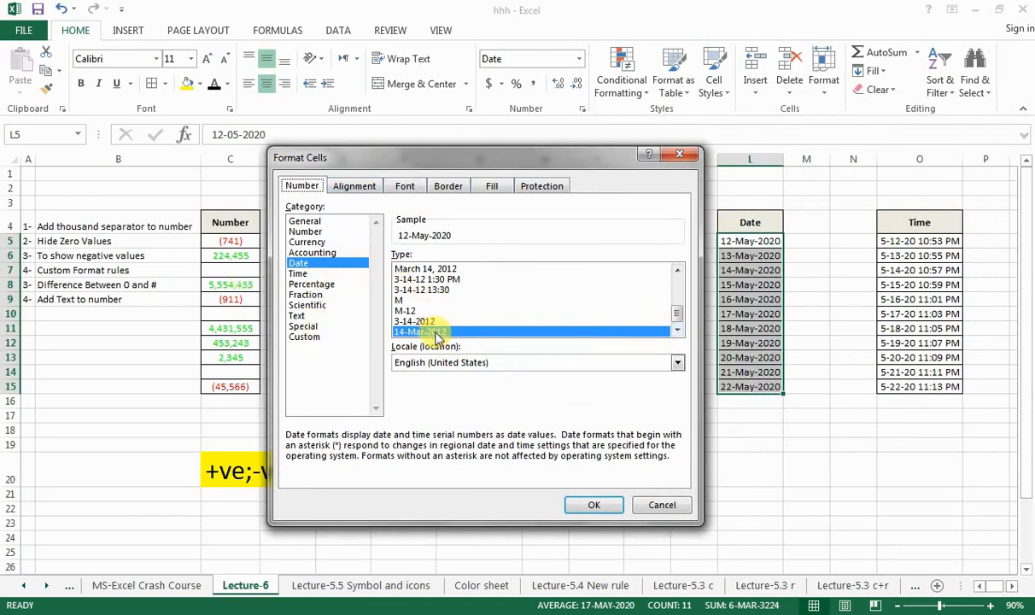
pyautogui.click(317, 338)
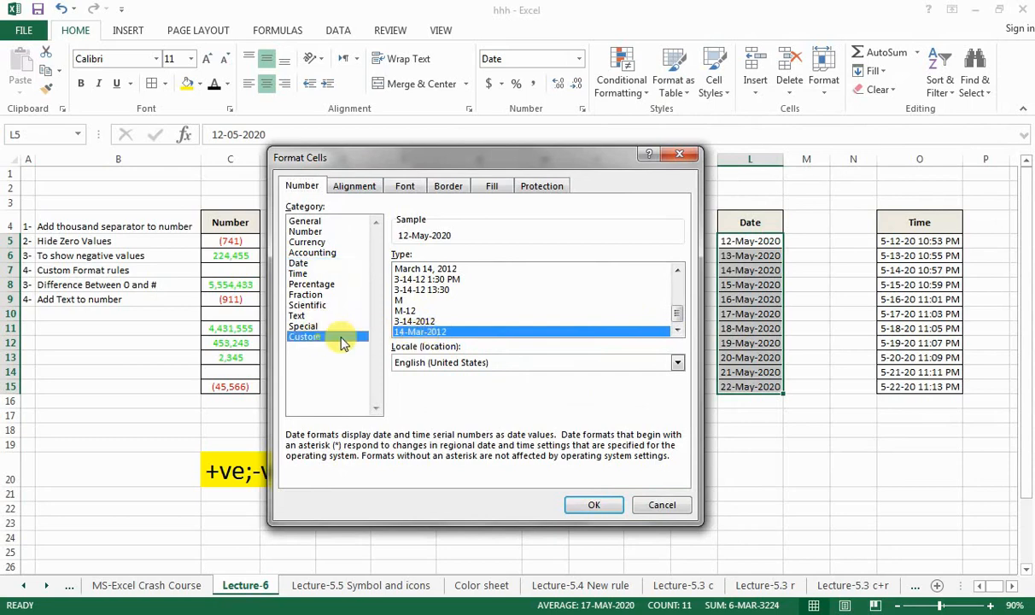
pyautogui.click(677, 390)
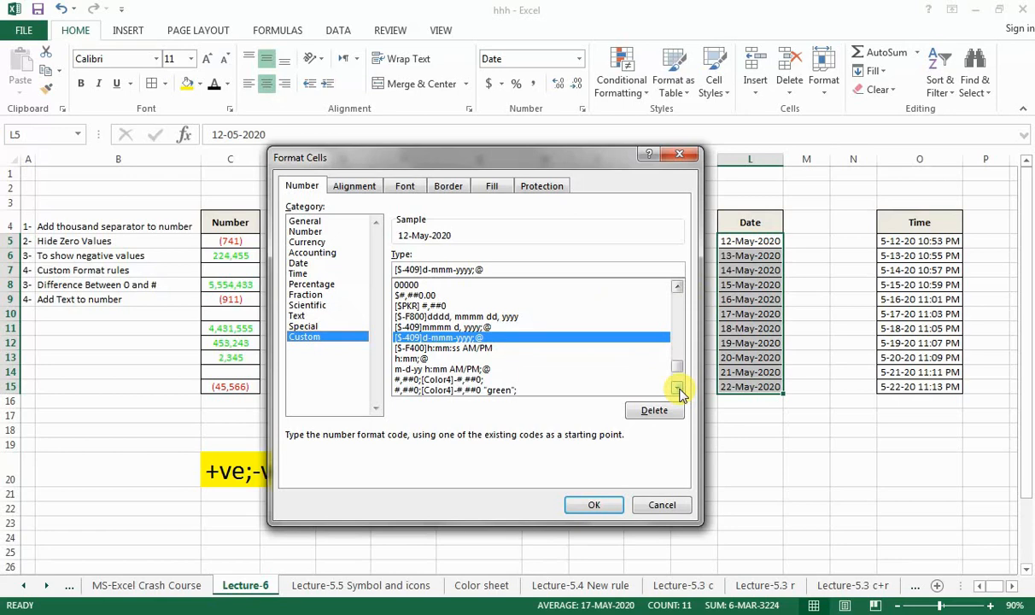
pyautogui.click(677, 390)
pyautogui.click(677, 389)
pyautogui.click(677, 389)
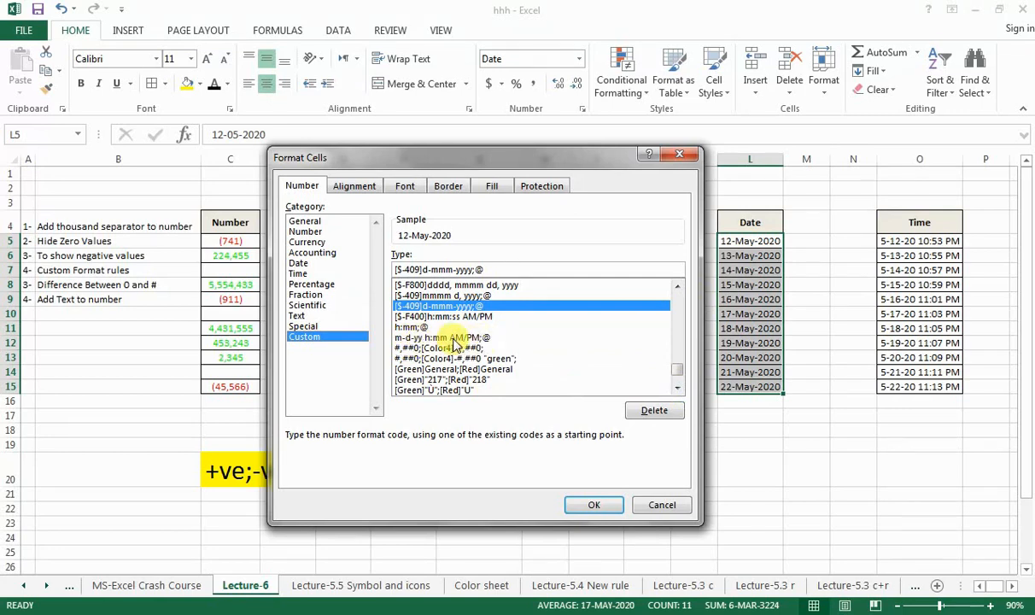
pyautogui.moveTo(461, 161); pyautogui.dragTo(605, 134)
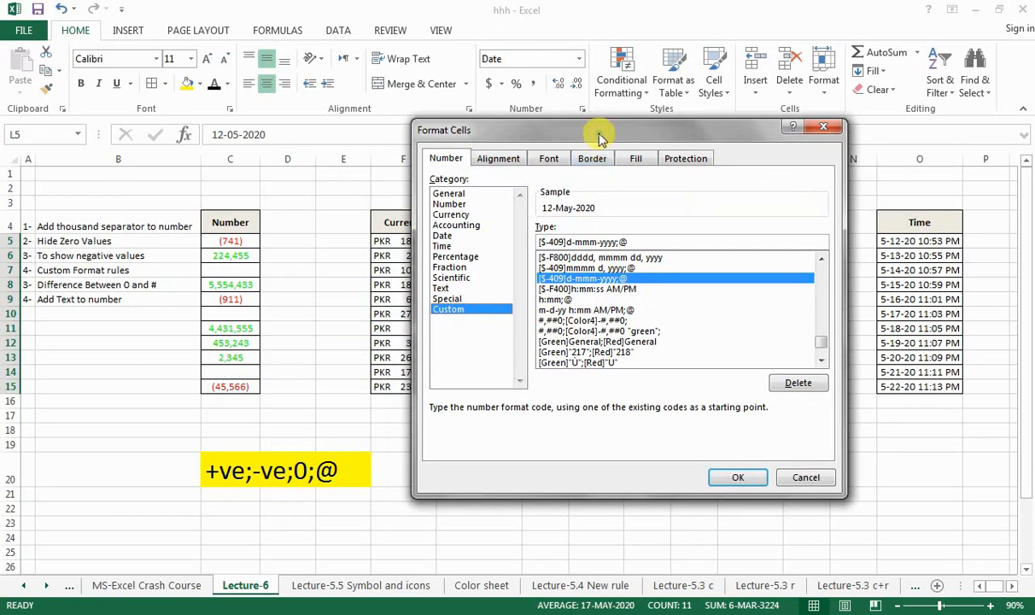
pyautogui.moveTo(567, 128); pyautogui.dragTo(447, 127)
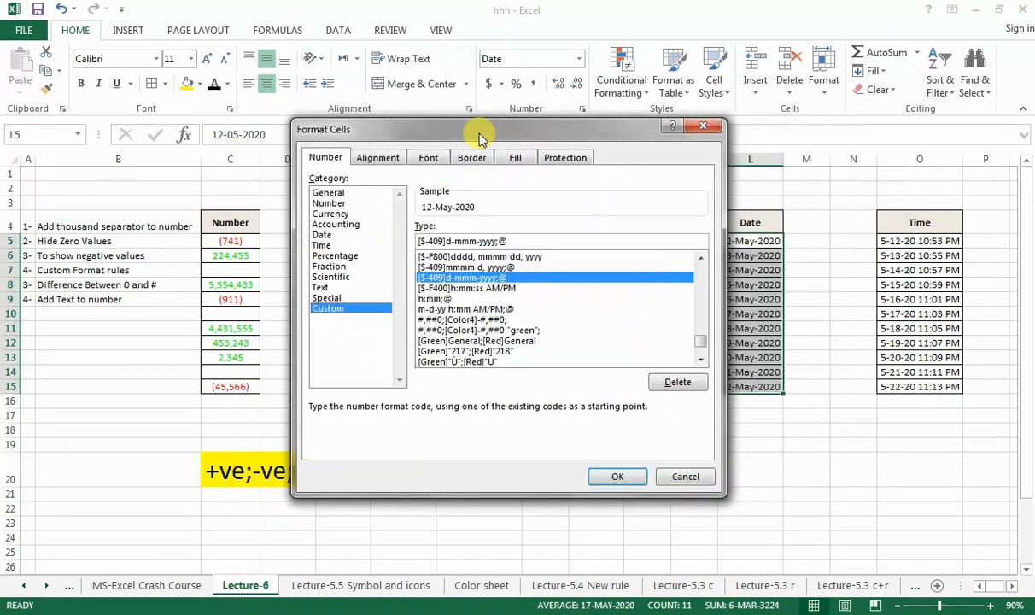
# Preview the custom formats m-d-yy h:mm AM/PM;@ and [$-409]h:mm AM/PM;@ on the Date cells without applying them.
pyautogui.click(437, 310)
pyautogui.click(700, 258)
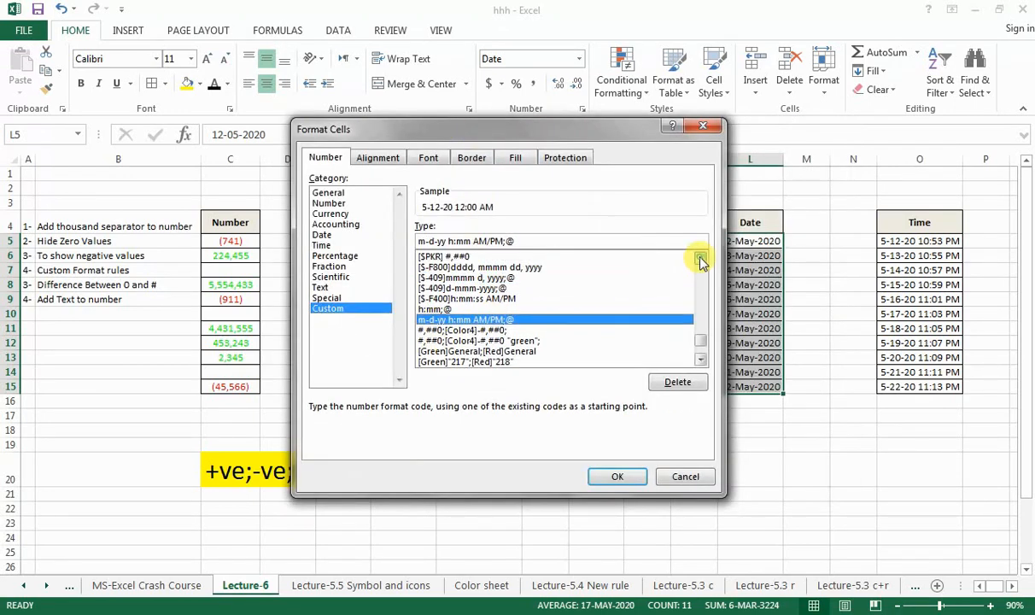
pyautogui.click(700, 258)
pyautogui.click(700, 258)
pyautogui.click(700, 258)
pyautogui.click(700, 258)
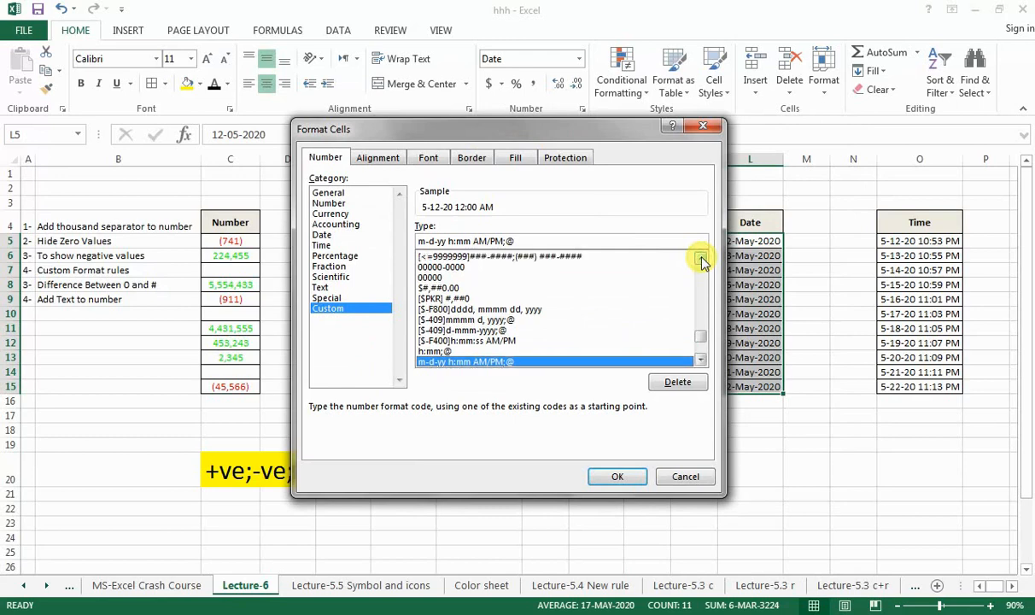
pyautogui.click(701, 259)
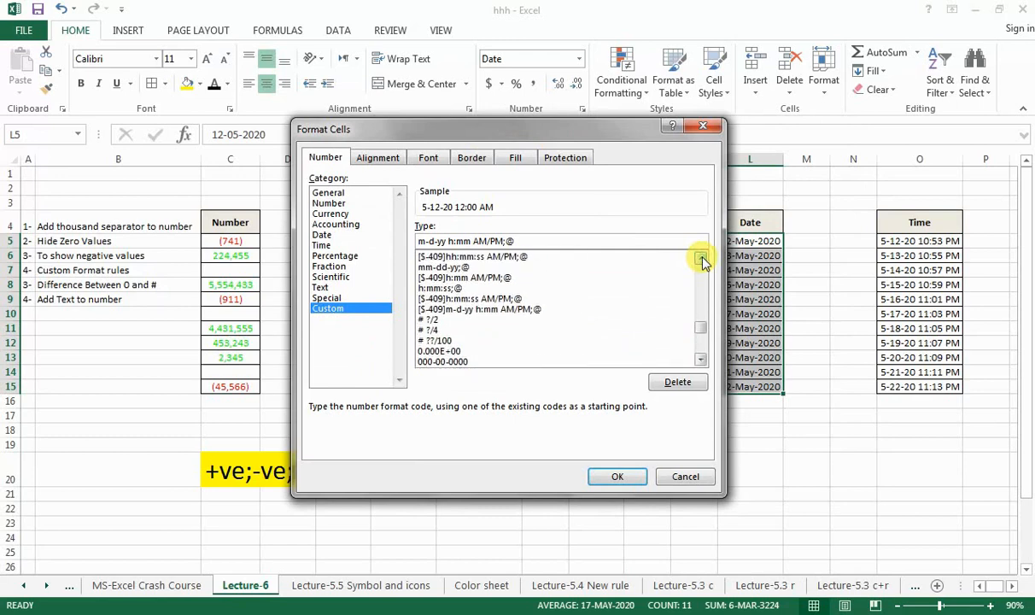
pyautogui.click(700, 258)
pyautogui.click(700, 258)
pyautogui.click(478, 298)
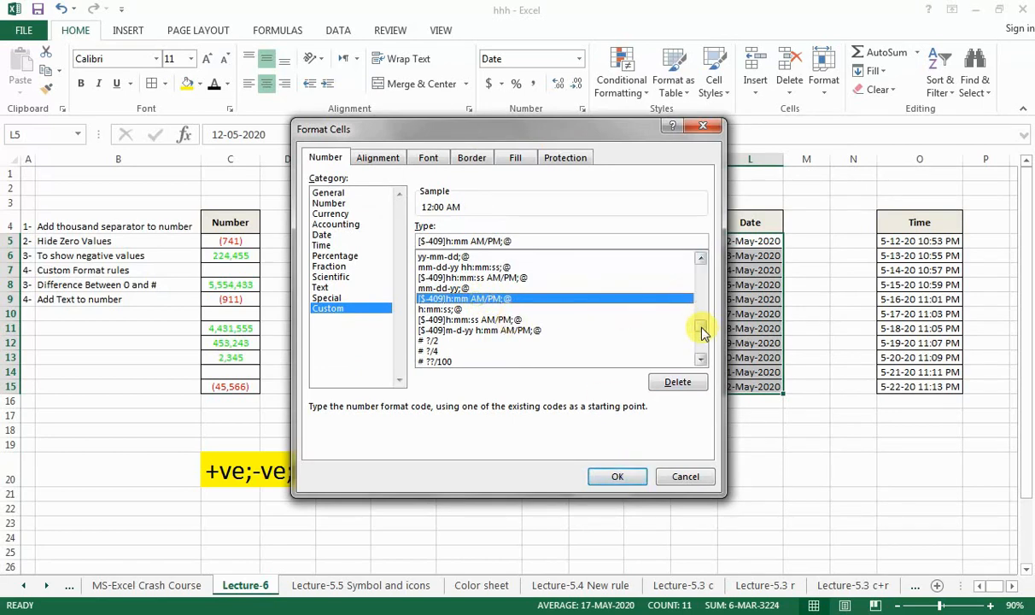
pyautogui.moveTo(701, 327); pyautogui.dragTo(702, 341)
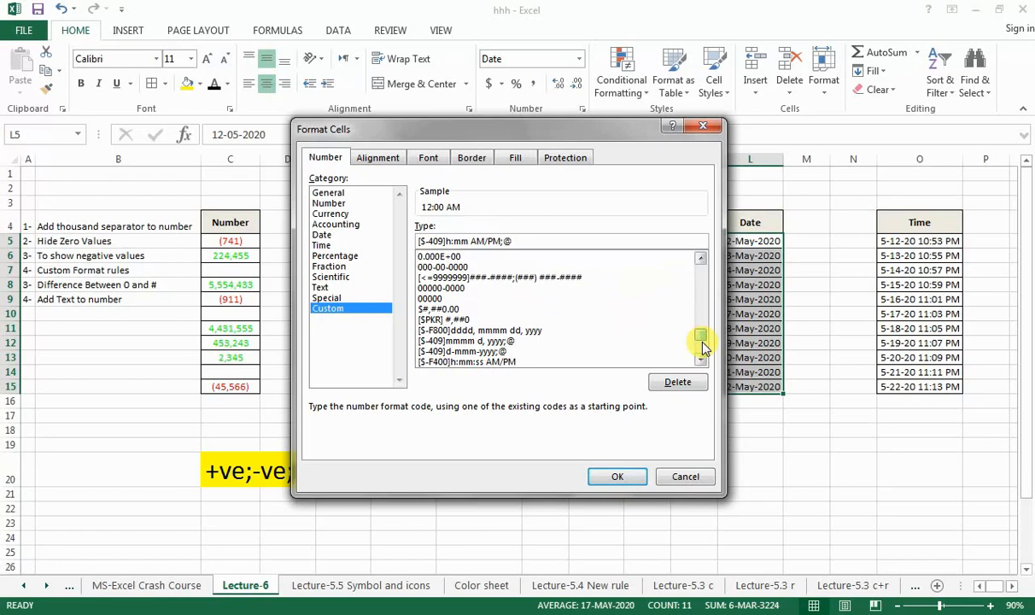
pyautogui.click(690, 476)
pyautogui.click(461, 465)
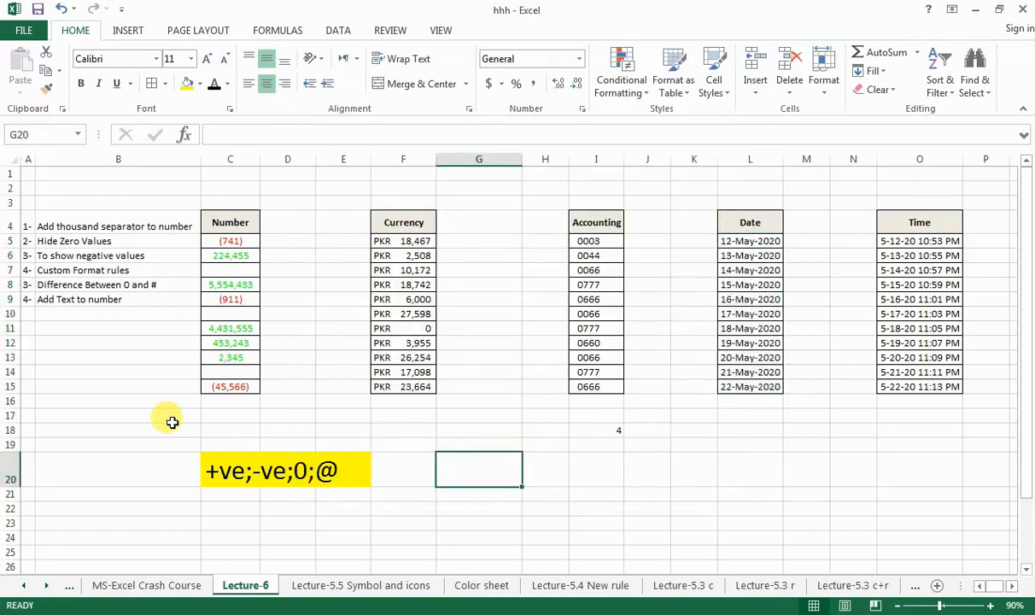
# Total cells F5 to F15 of the Currency column in cell F16 with AutoSum.
pyautogui.click(75, 299)
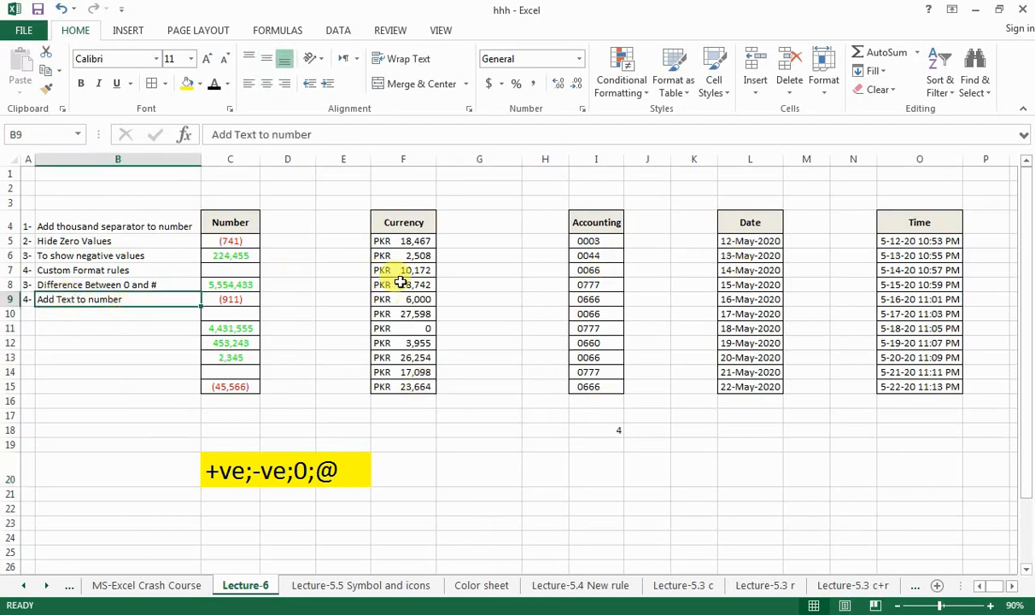
pyautogui.moveTo(417, 241); pyautogui.dragTo(413, 386)
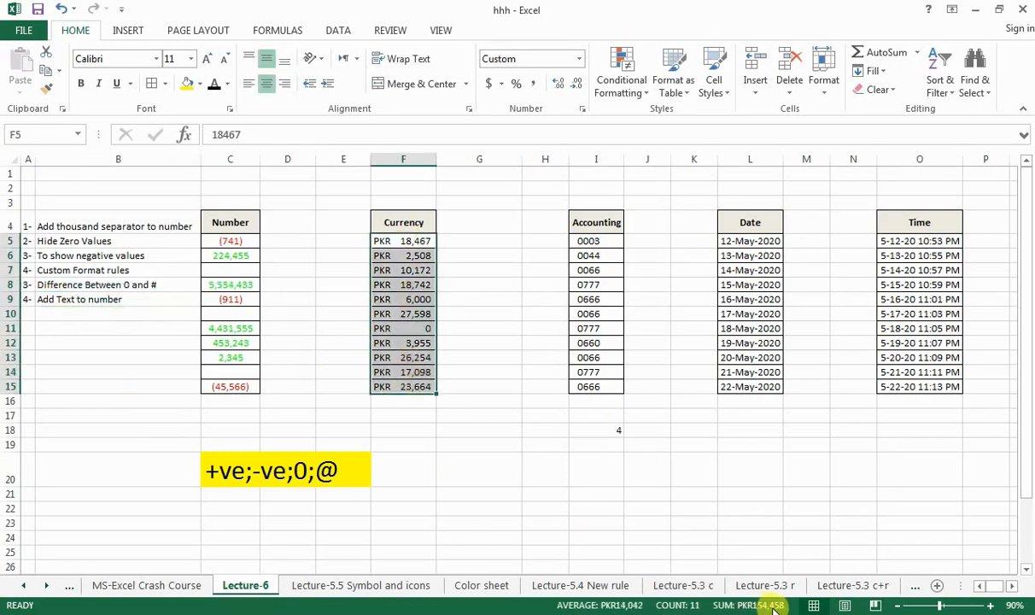
pyautogui.click(417, 401)
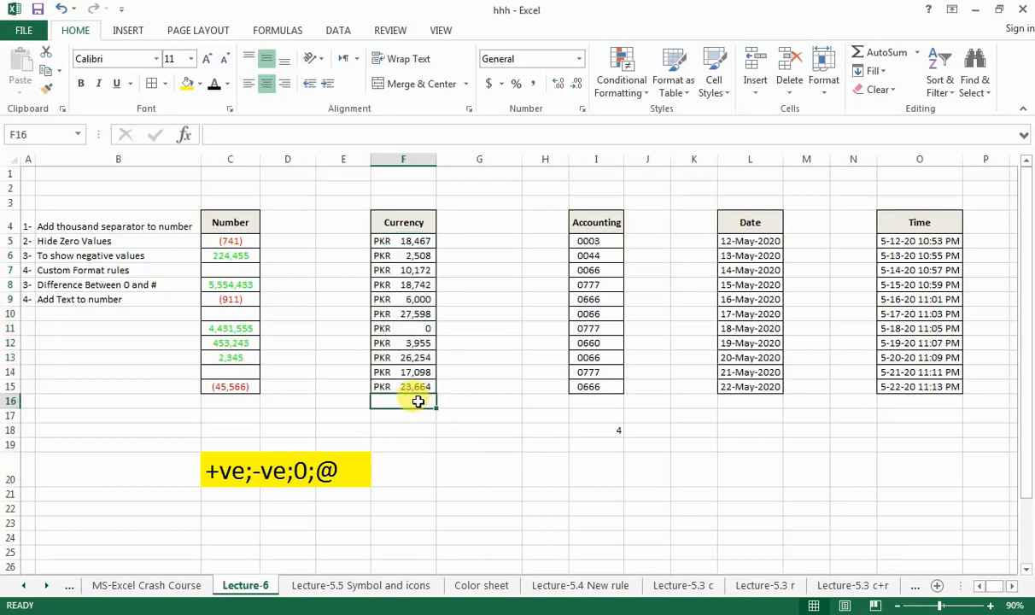
pyautogui.hotkey('alt', '=')
pyautogui.press('Return')
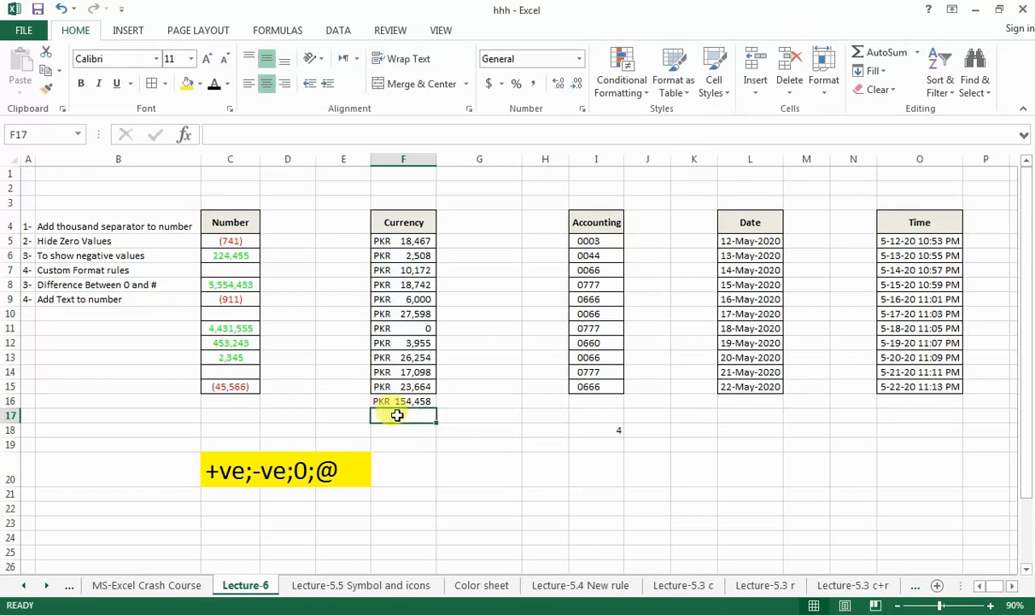
# Append the text Total to the sum in F16 with =SUM(F5:F15) &"Total" and widen column F slightly.
pyautogui.click(398, 399)
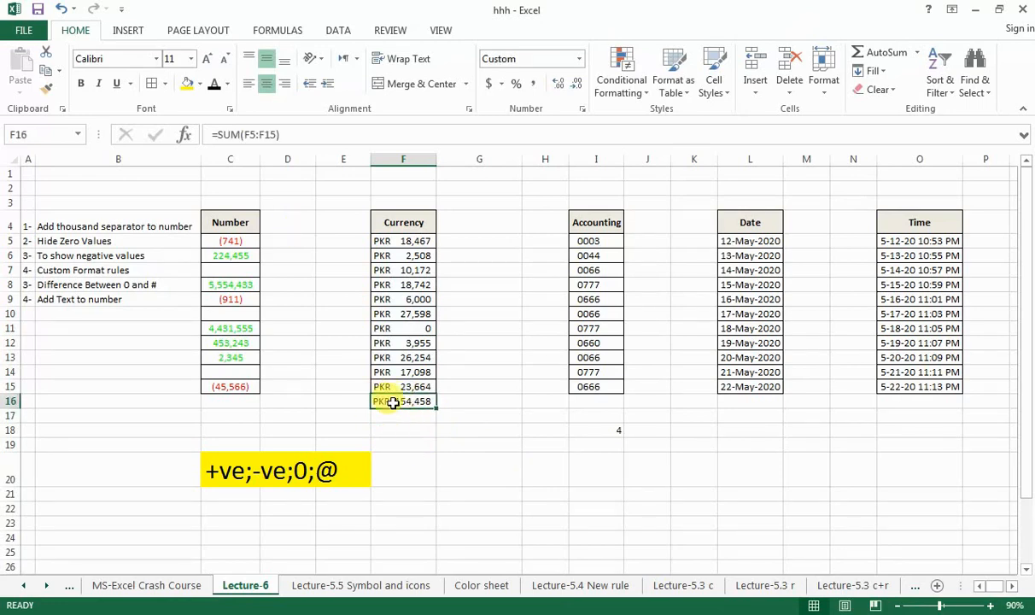
pyautogui.click(287, 134)
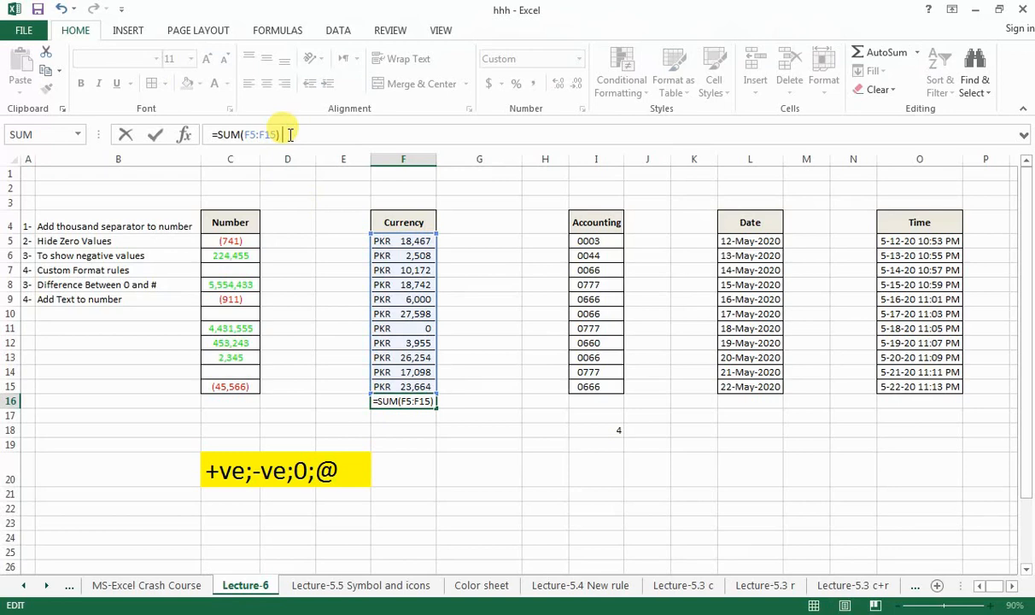
pyautogui.write('&"T')
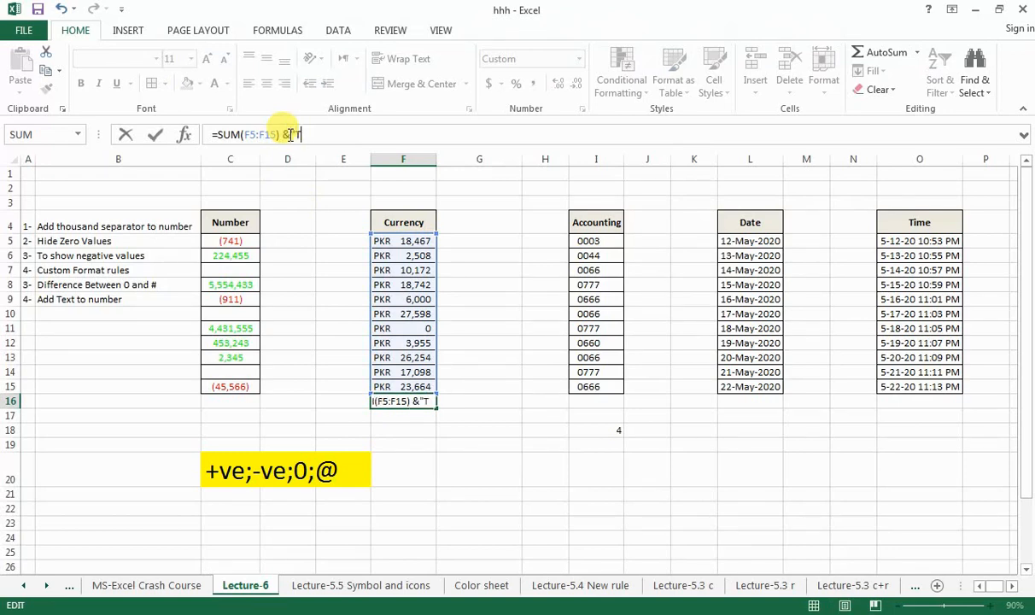
pyautogui.write('ot')
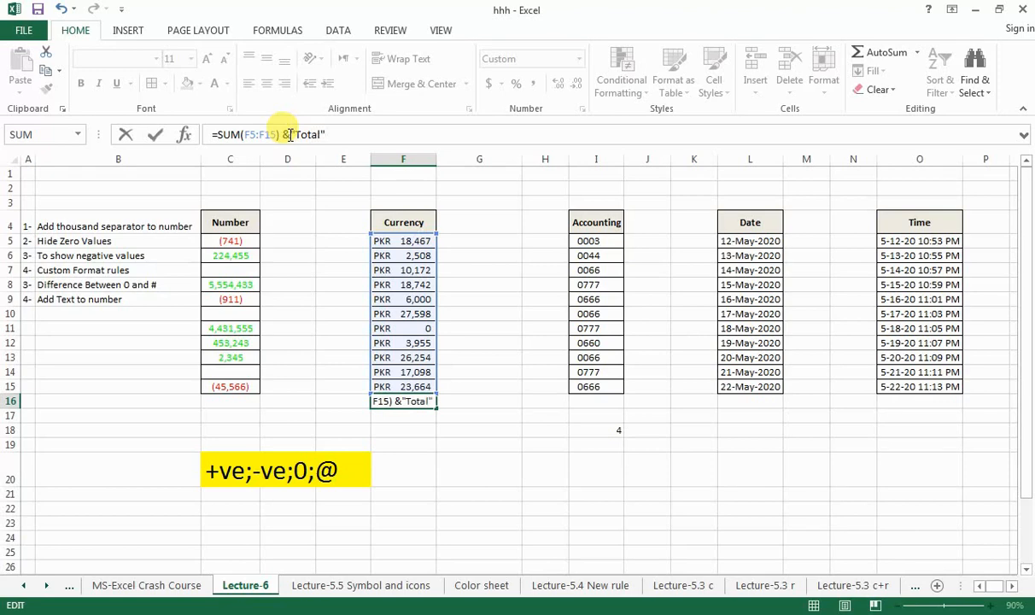
pyautogui.write('al"')
pyautogui.press('Return')
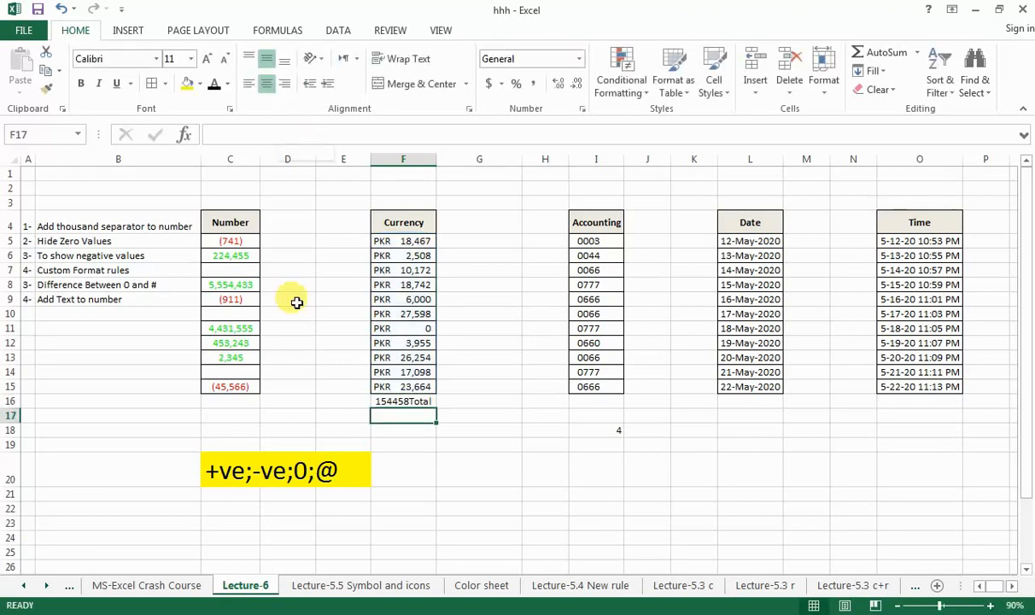
pyautogui.moveTo(436, 159); pyautogui.dragTo(453, 160)
# Insert a space after the ampersand in F16's formula, making it =SUM(F5:F15) & "Total".
pyautogui.click(406, 401)
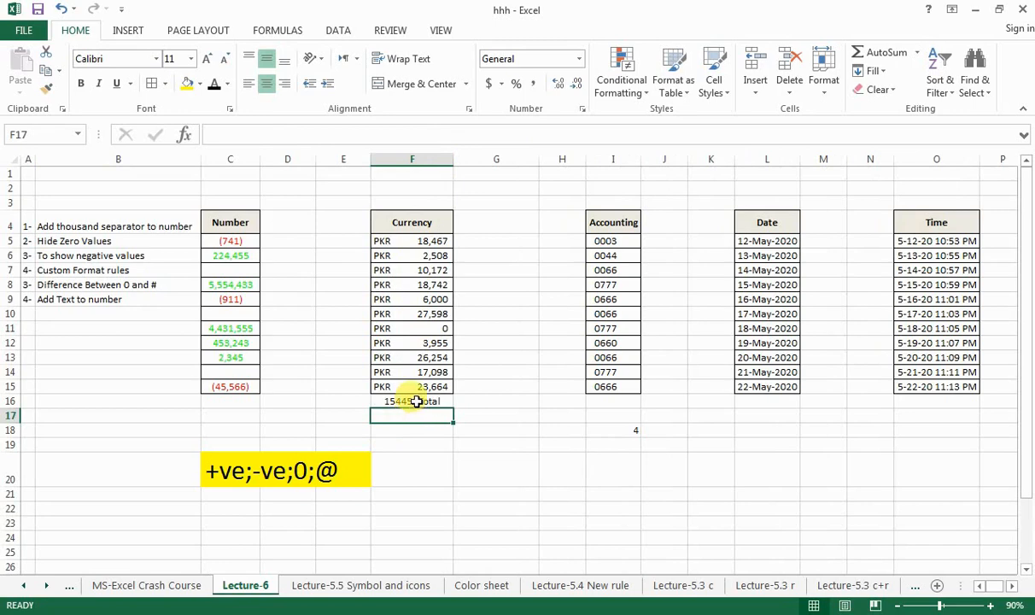
pyautogui.click(283, 134)
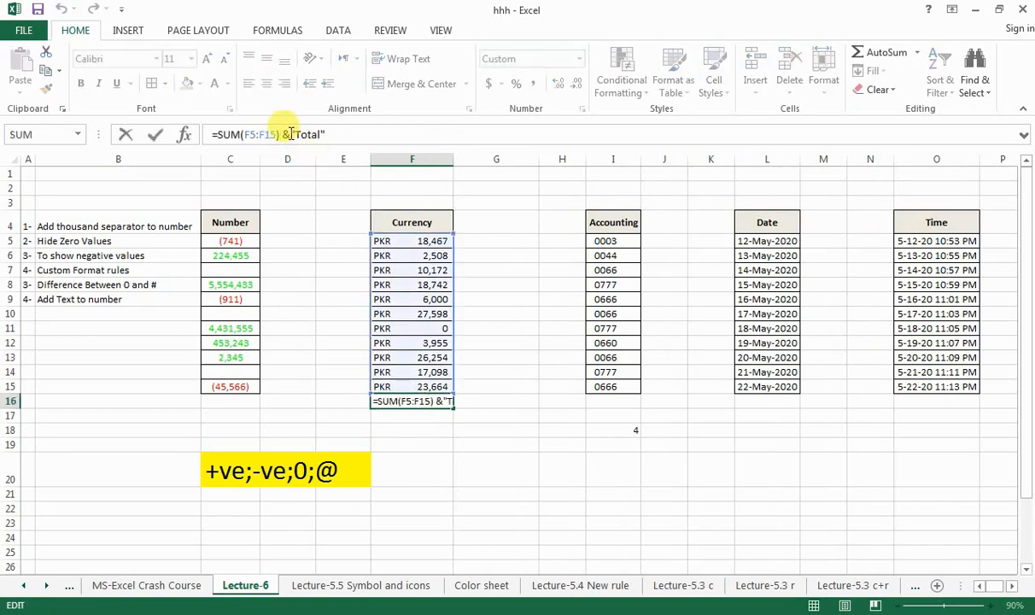
pyautogui.press('Return')
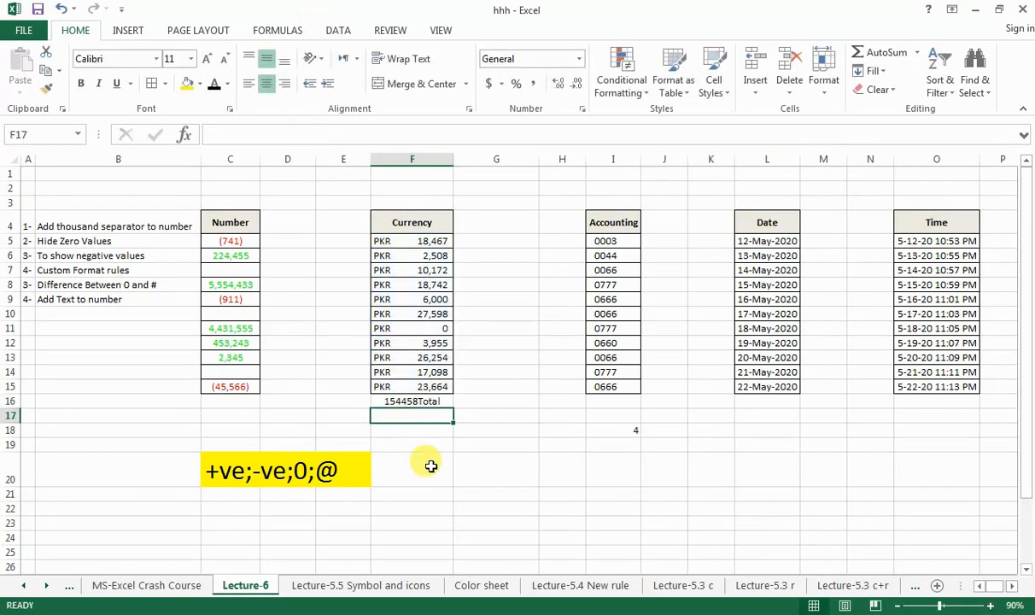
pyautogui.click(423, 403)
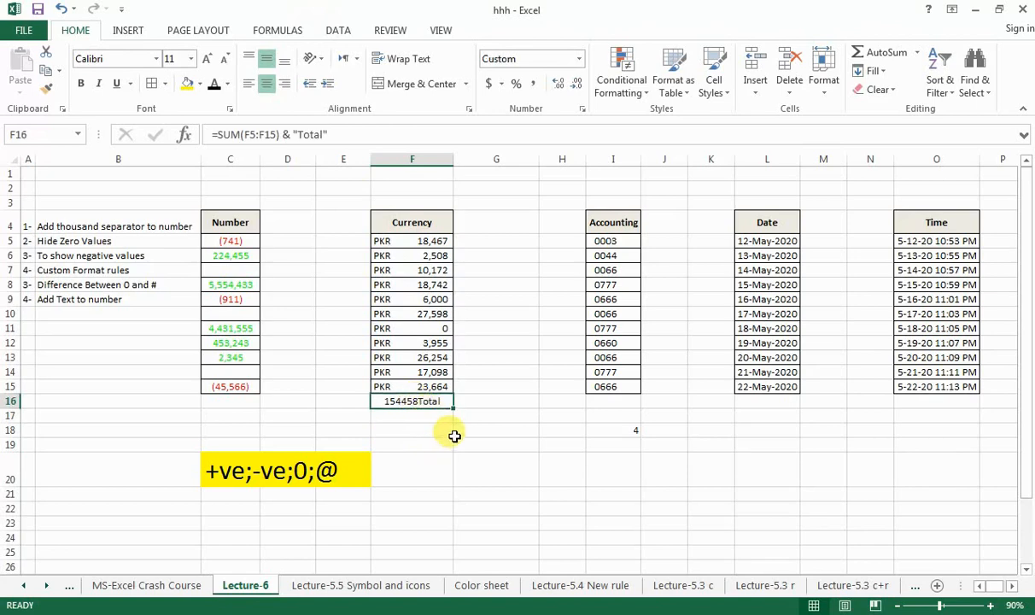
# Enter the formula =F5/F16 in cell G5 to divide the first Currency amount by the total.
pyautogui.click(490, 240)
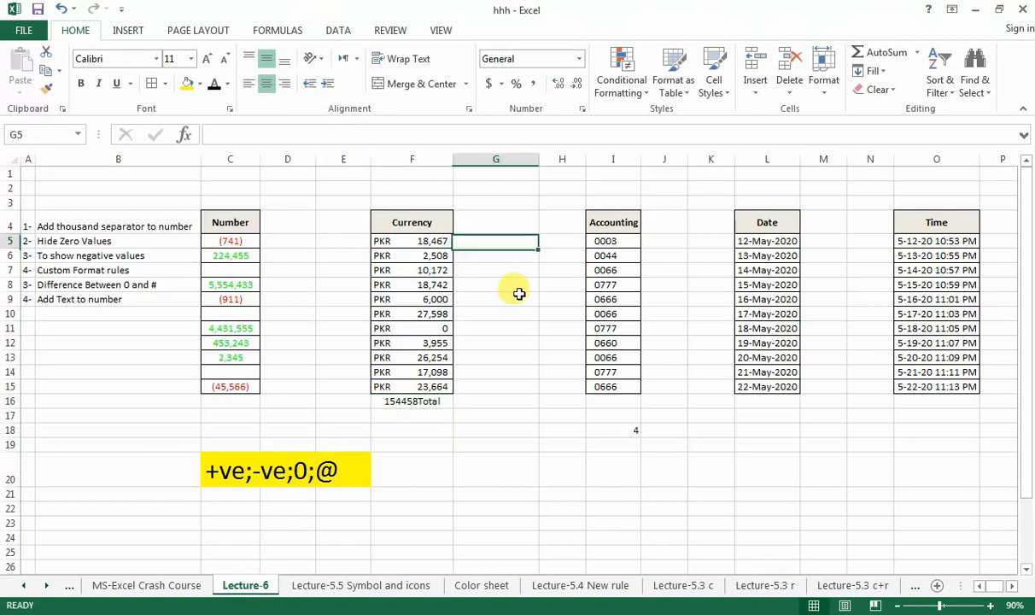
pyautogui.write('=')
pyautogui.press('Left')
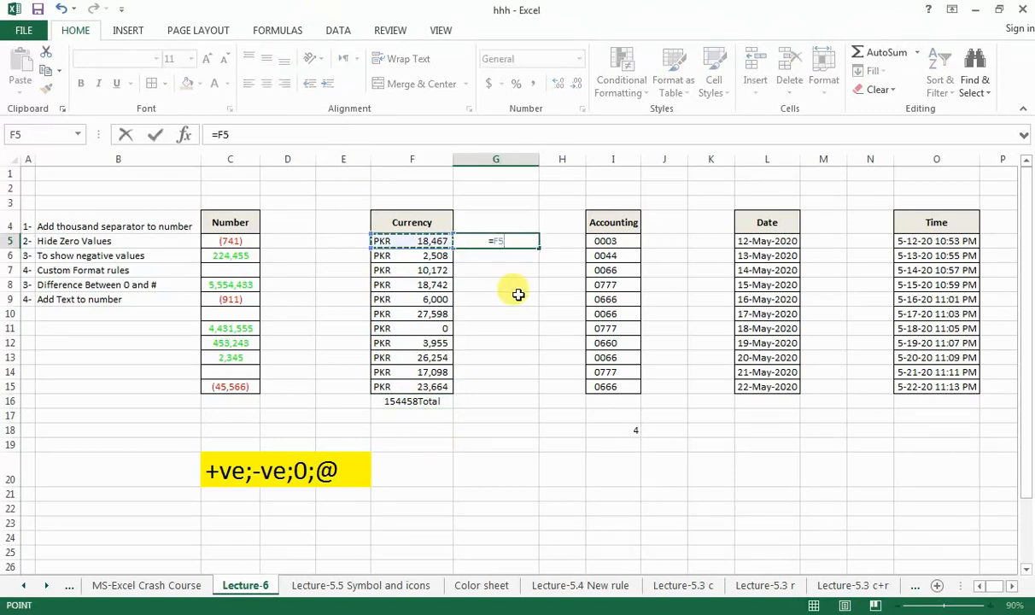
pyautogui.write('/')
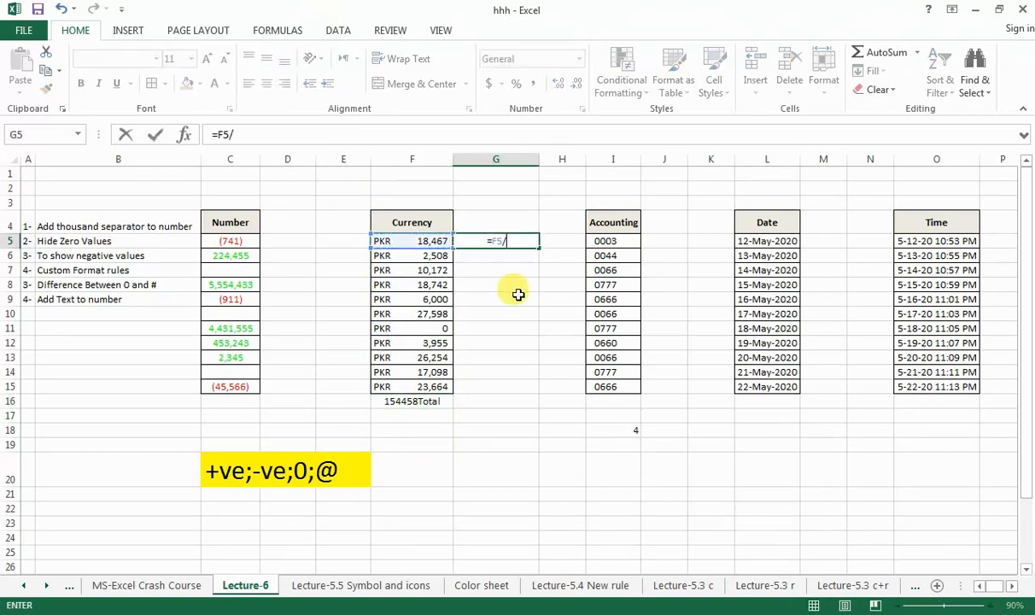
pyautogui.click(429, 401)
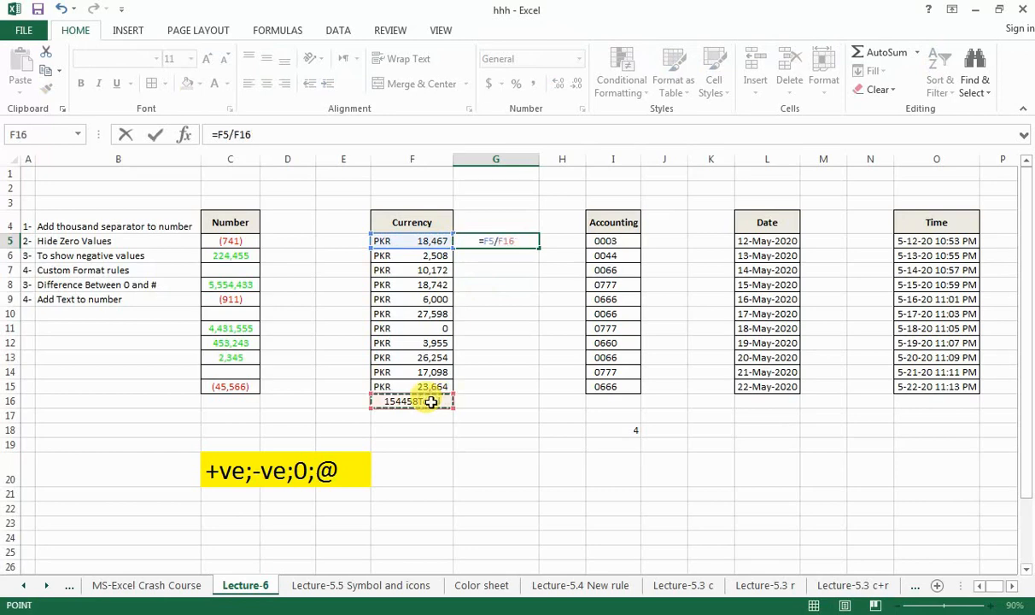
pyautogui.press('Return')
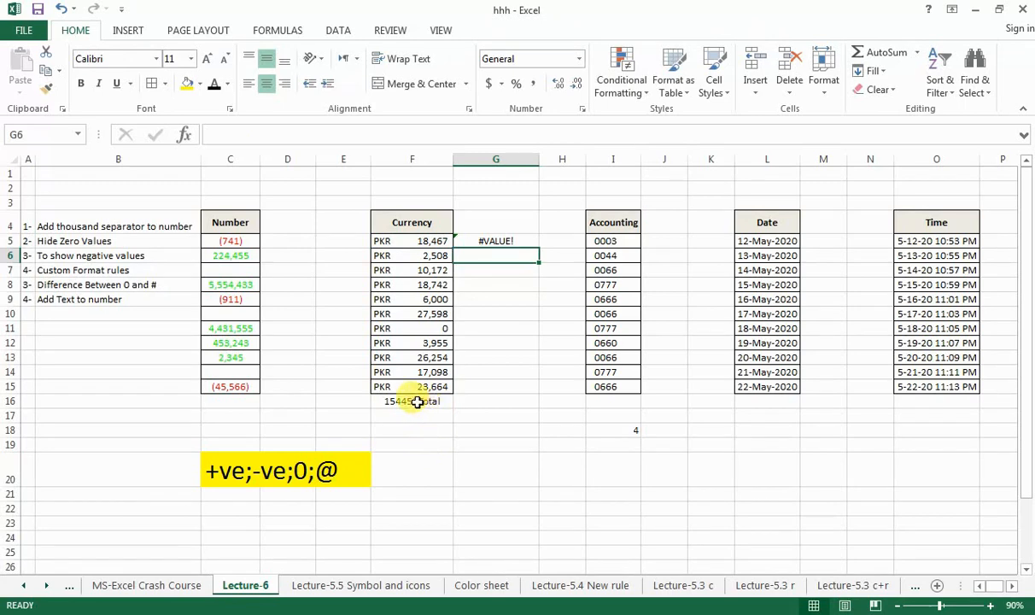
# Remove the & "Total" part from the formula in F16, leaving =SUM(F5:F15).
pyautogui.click(417, 405)
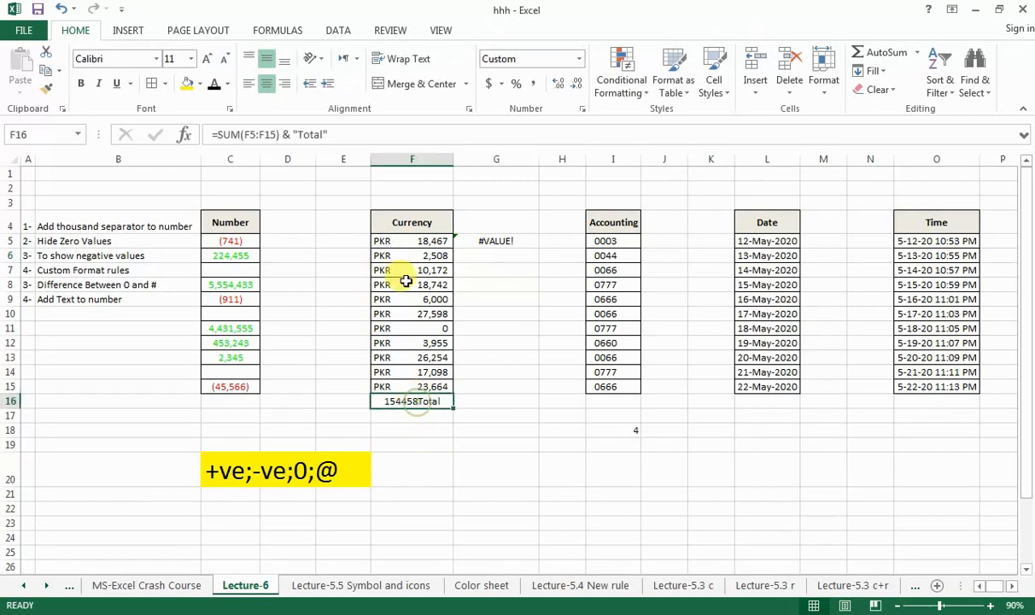
pyautogui.click(330, 134)
pyautogui.keyDown('shift'); pyautogui.click(288, 134); pyautogui.keyUp('shift')
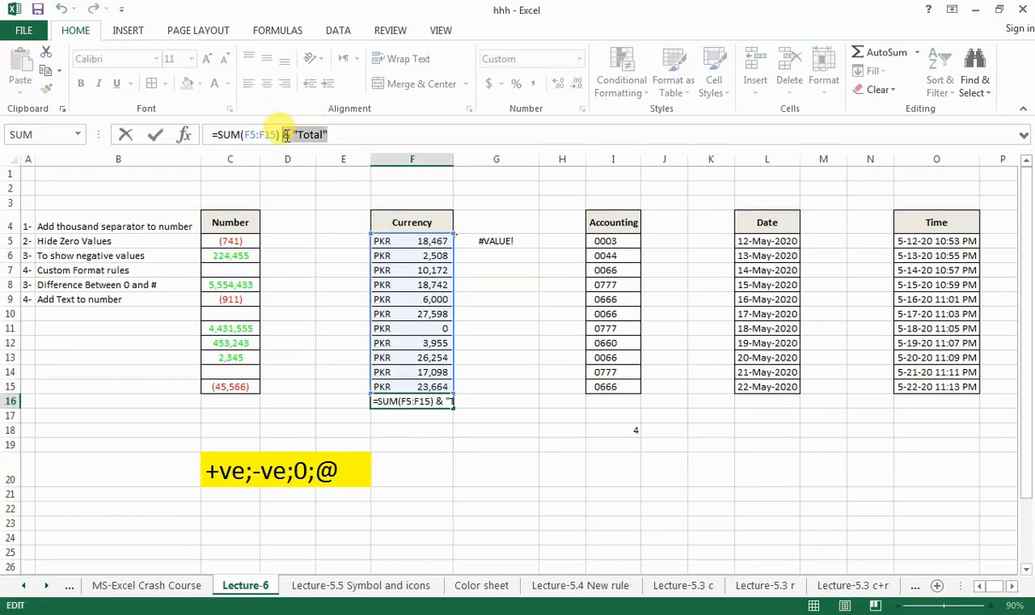
pyautogui.press('Delete')
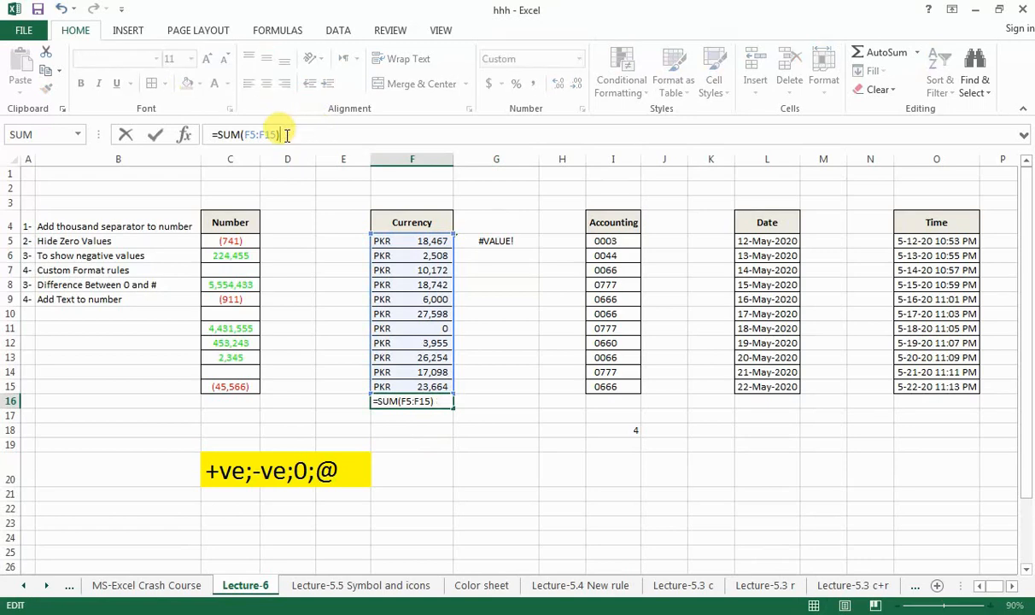
pyautogui.press('Return')
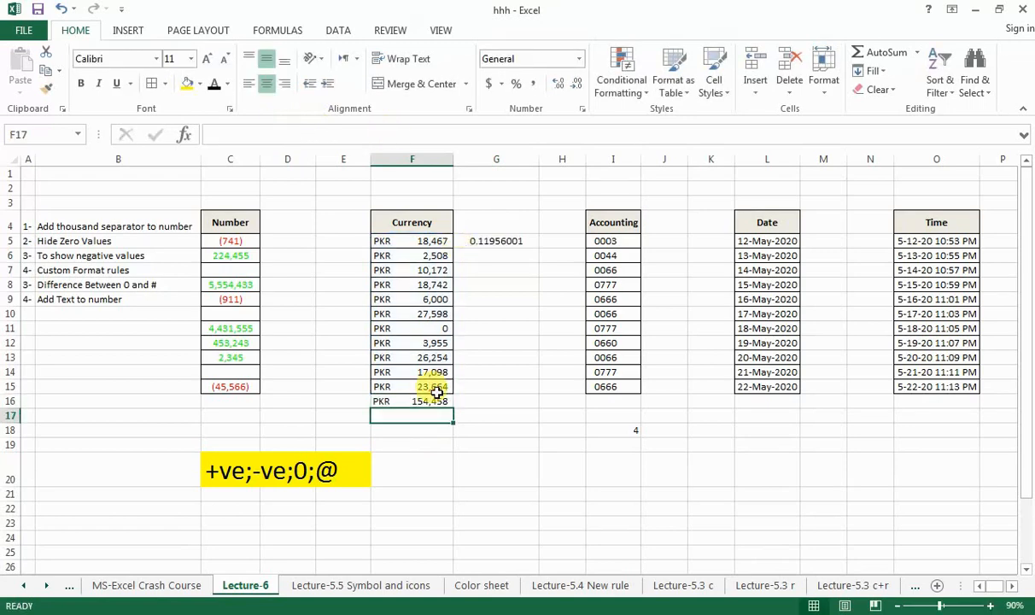
# Apply the custom number format #,##0 "Toal" to the sum in cell F16.
pyautogui.rightClick(421, 401)
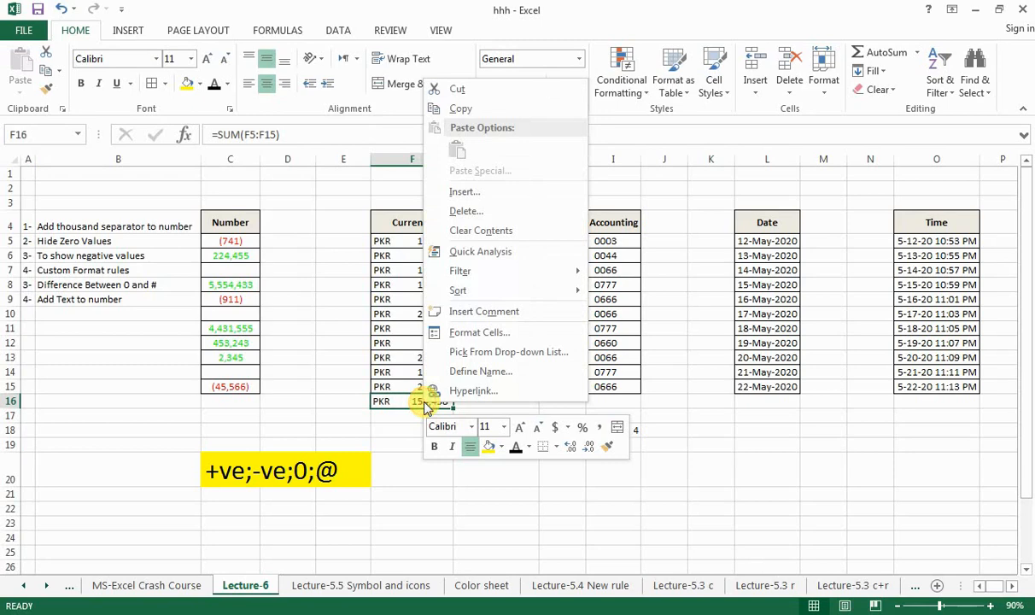
pyautogui.click(484, 335)
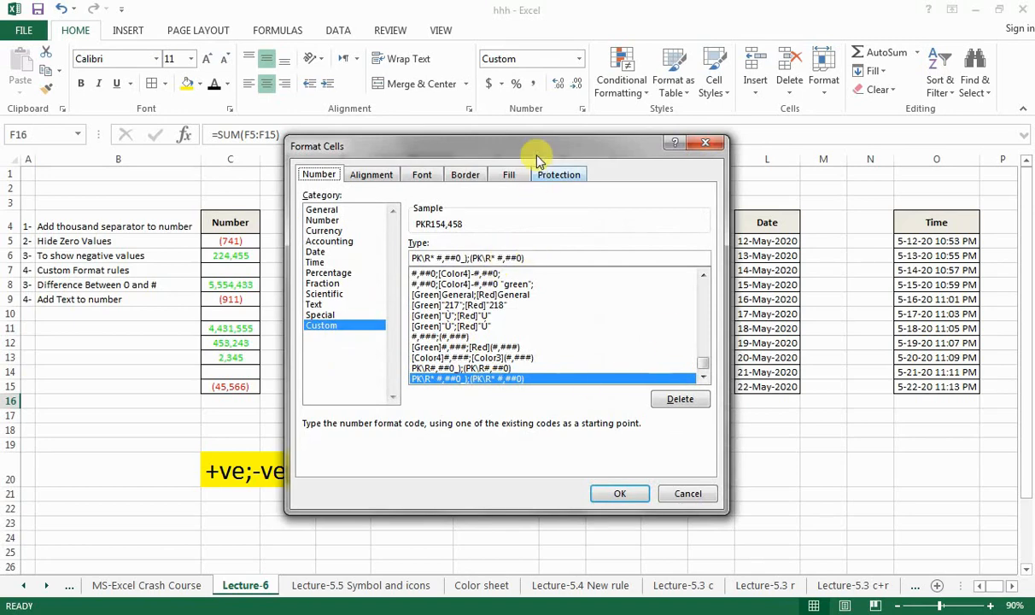
pyautogui.moveTo(563, 147); pyautogui.dragTo(766, 165)
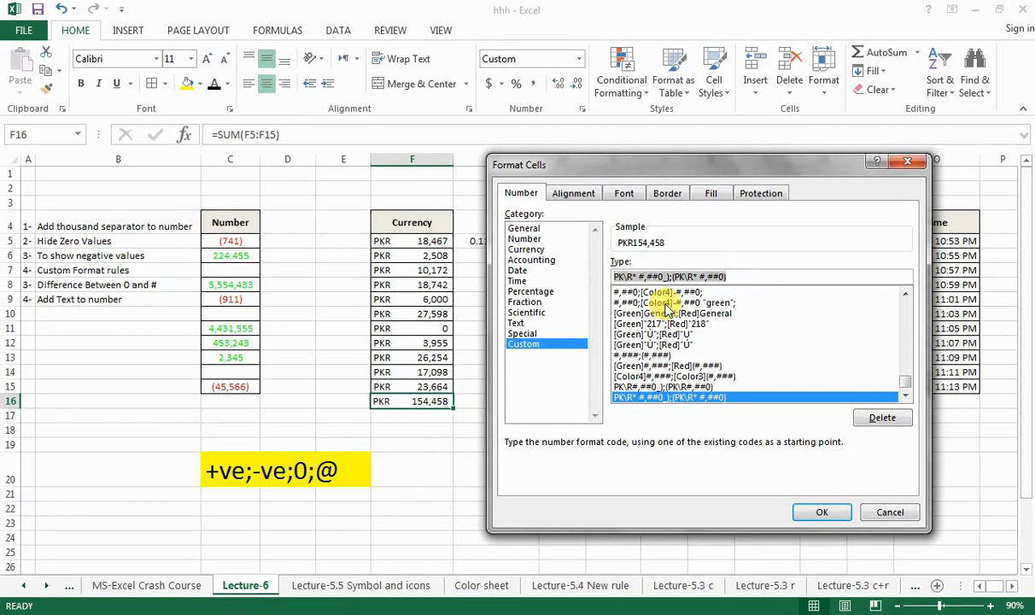
pyautogui.hotkey('shift', 'Tab')
pyautogui.press('BackSpace')
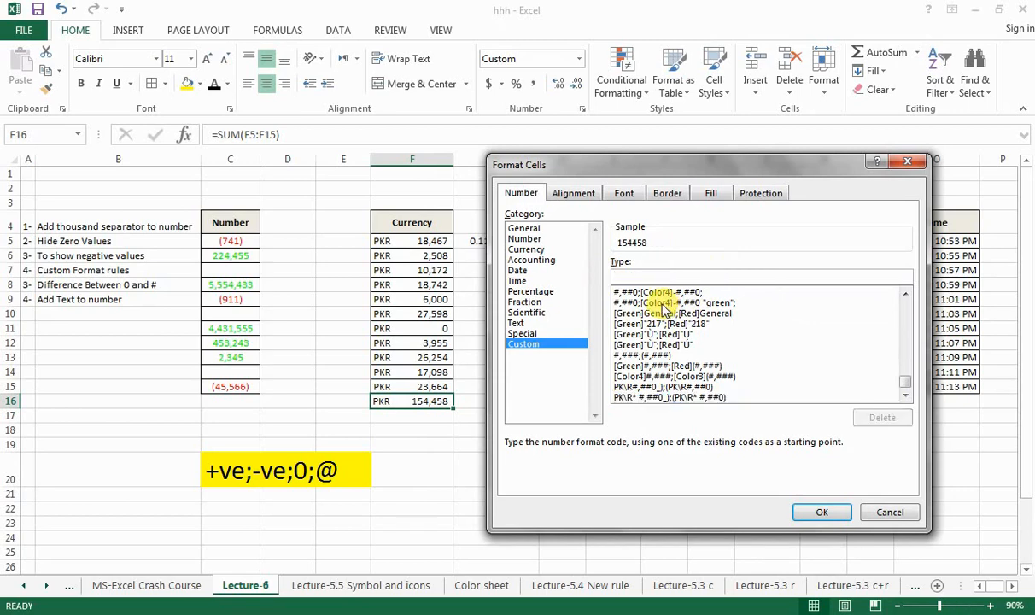
pyautogui.write('#')
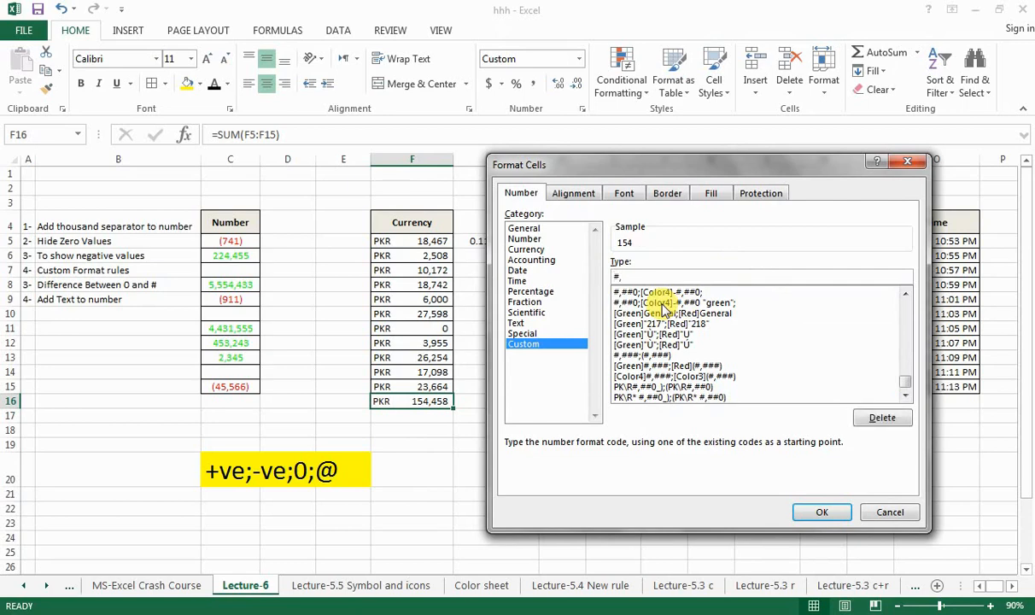
pyautogui.write(',##0 "Toal')
pyautogui.press('Return')
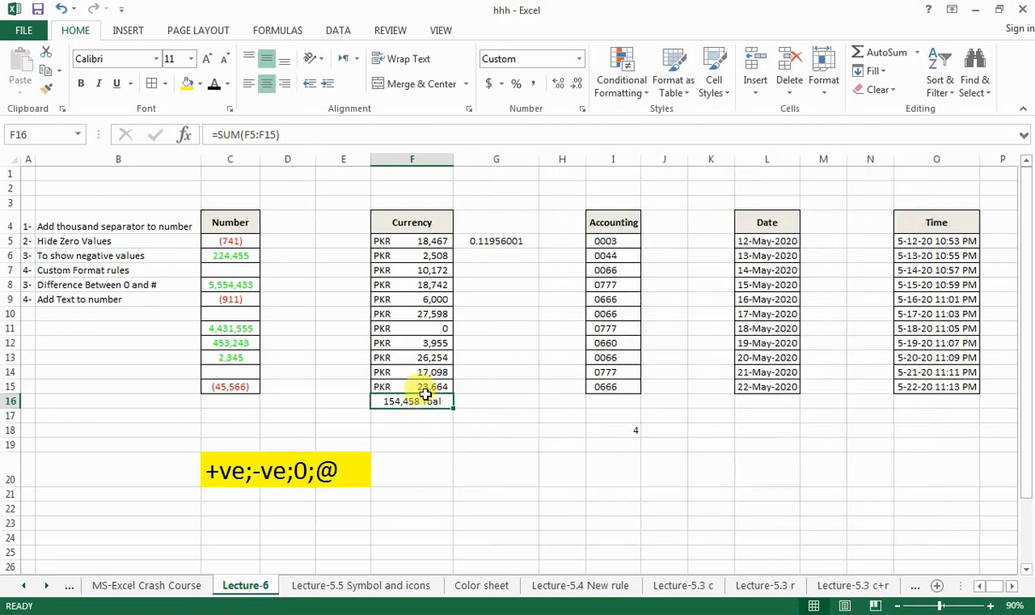
# Correct the spelling in F16's custom number format, making it #,##0 "Total".
pyautogui.click(506, 240)
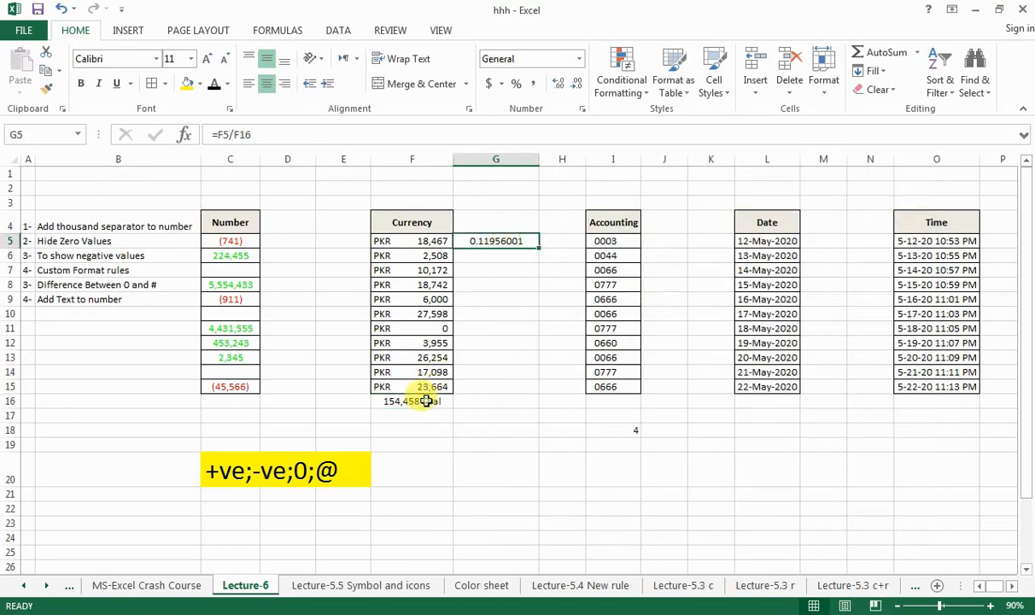
pyautogui.click(429, 402)
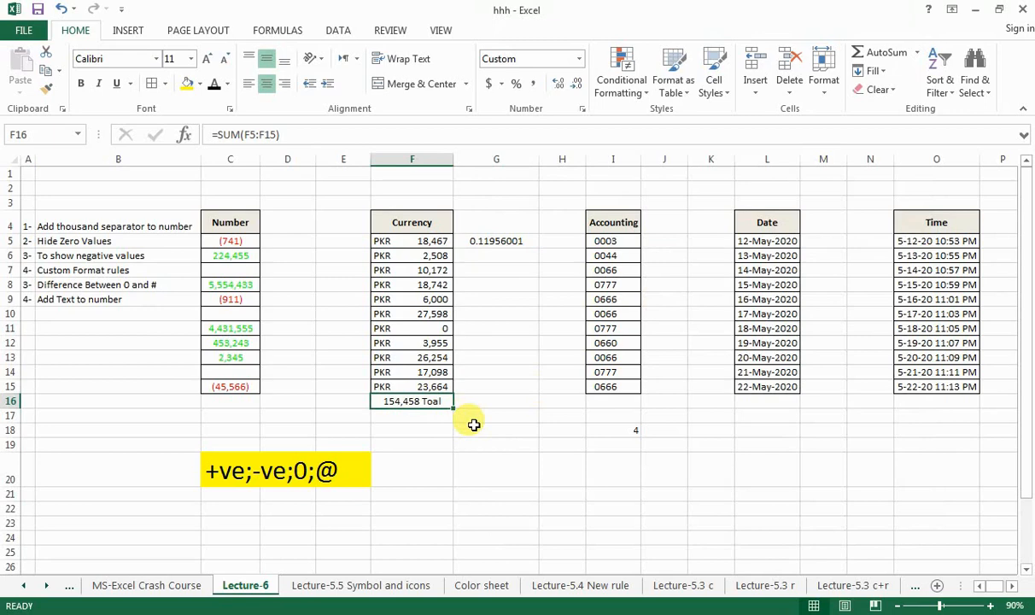
pyautogui.rightClick(413, 401)
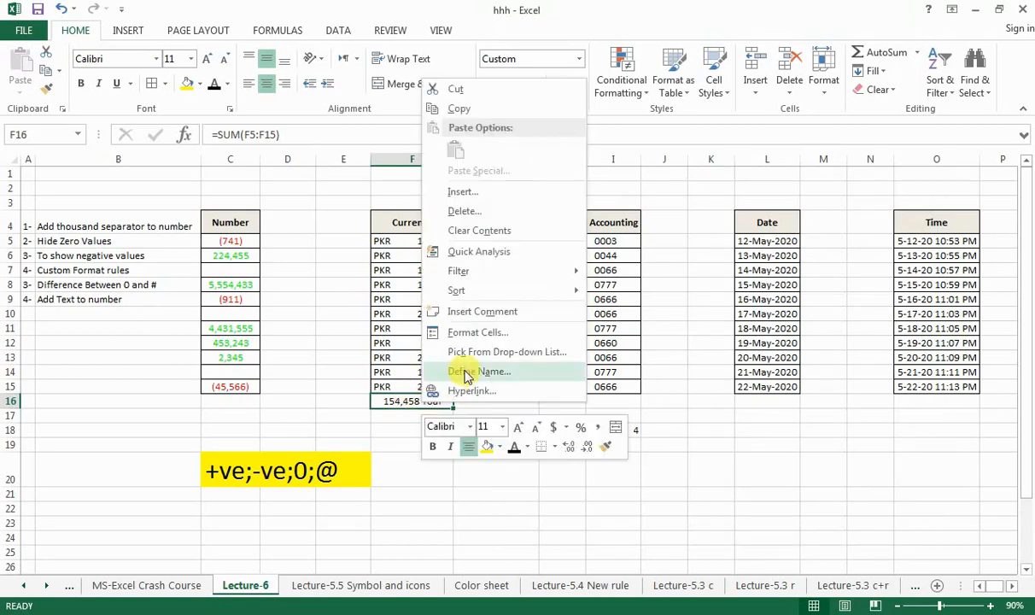
pyautogui.click(493, 341)
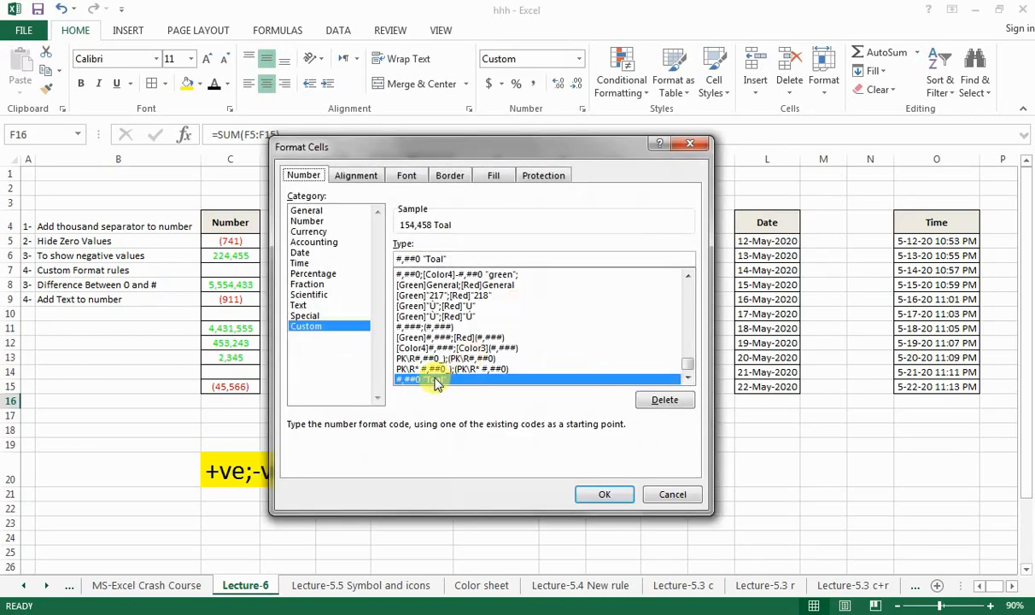
pyautogui.click(437, 258)
pyautogui.write('t')
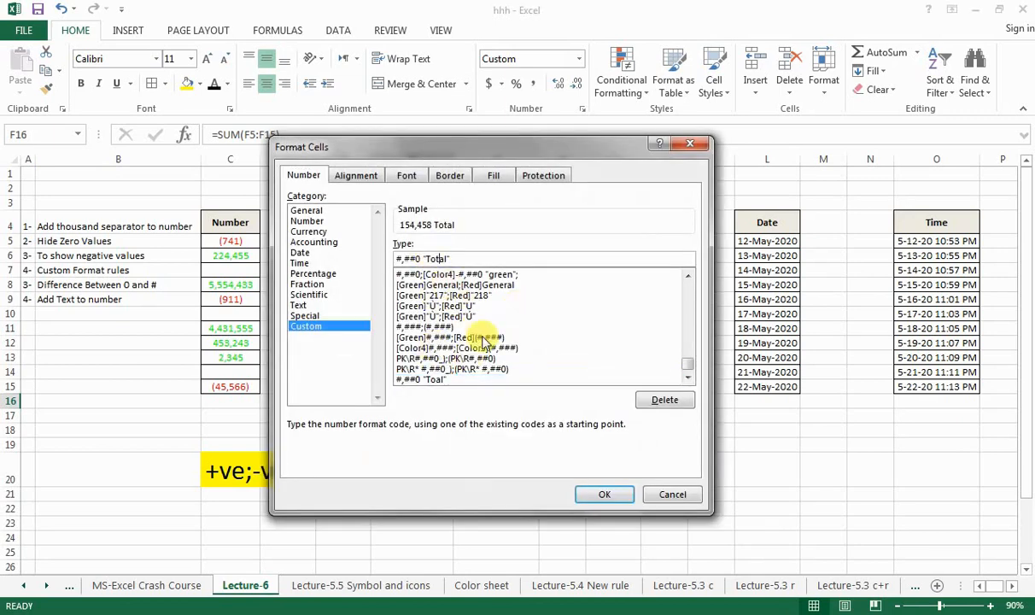
pyautogui.press('Return')
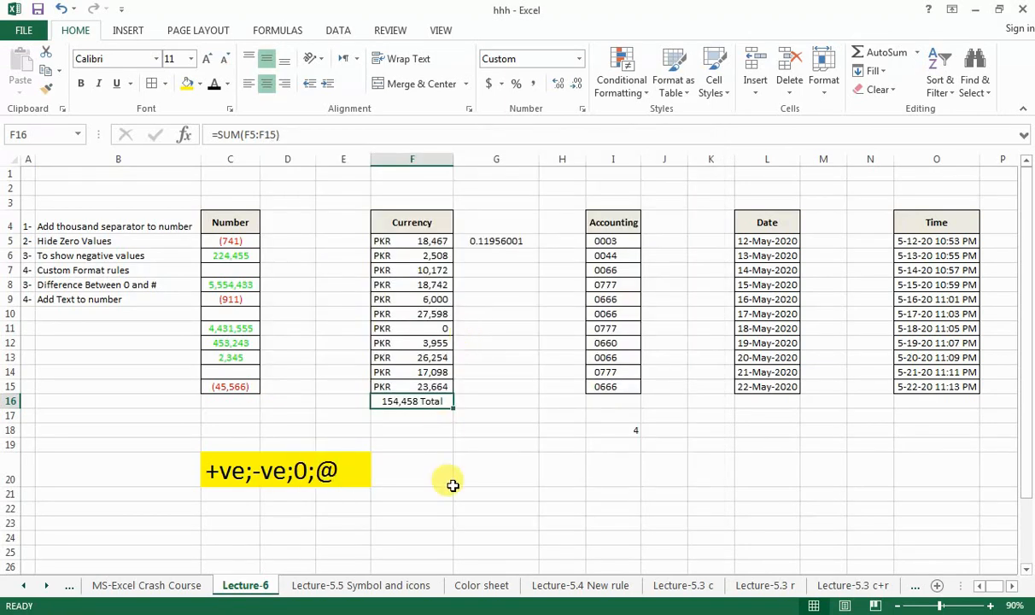
# Make the F16 reference absolute in cell G5's formula, giving =F5/$F$16.
pyautogui.click(523, 240)
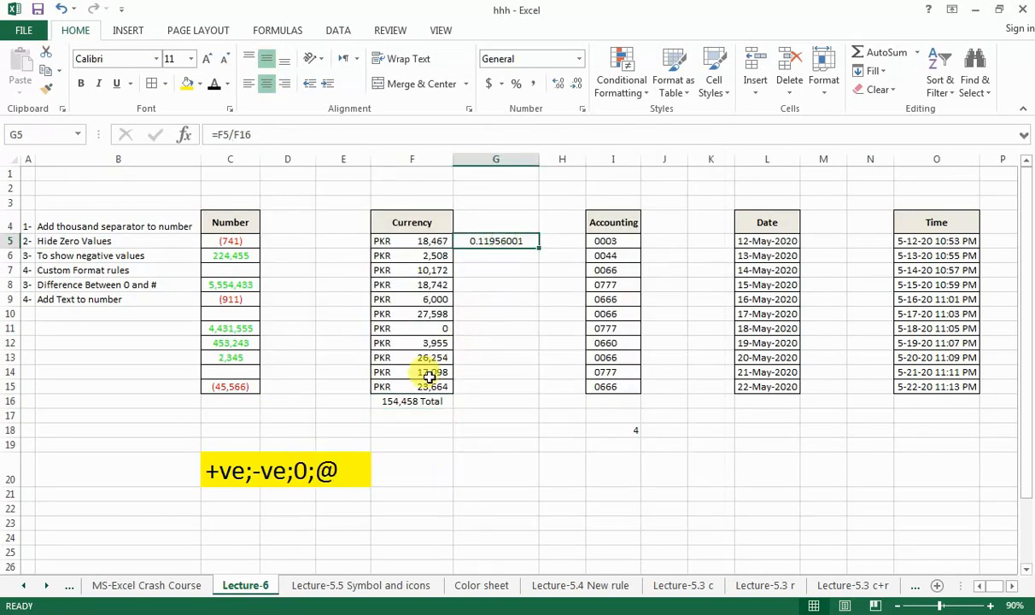
pyautogui.click(246, 134)
pyautogui.doubleClick(242, 137)
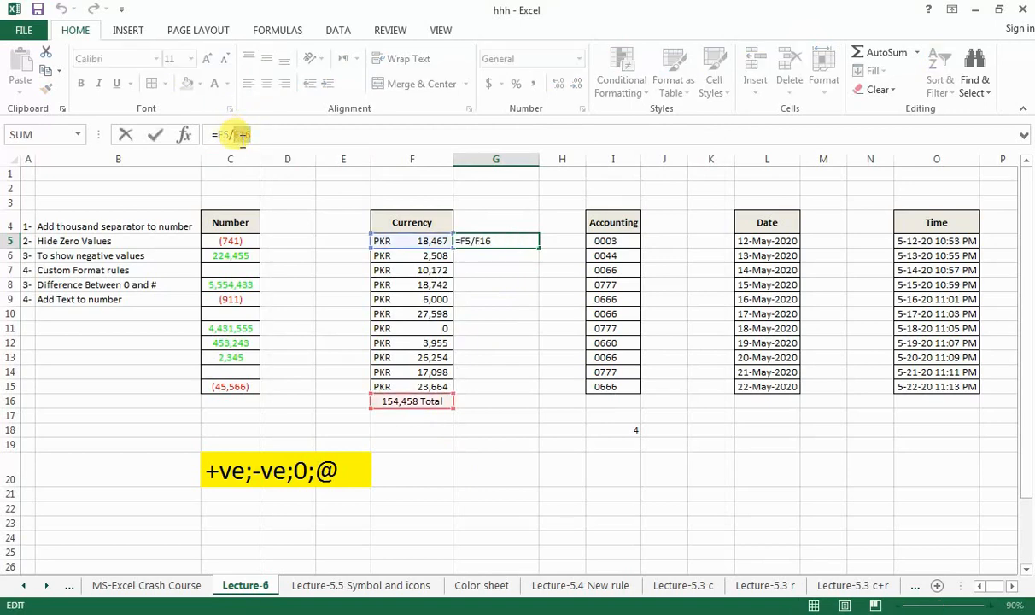
pyautogui.press('F4')
pyautogui.press('Return')
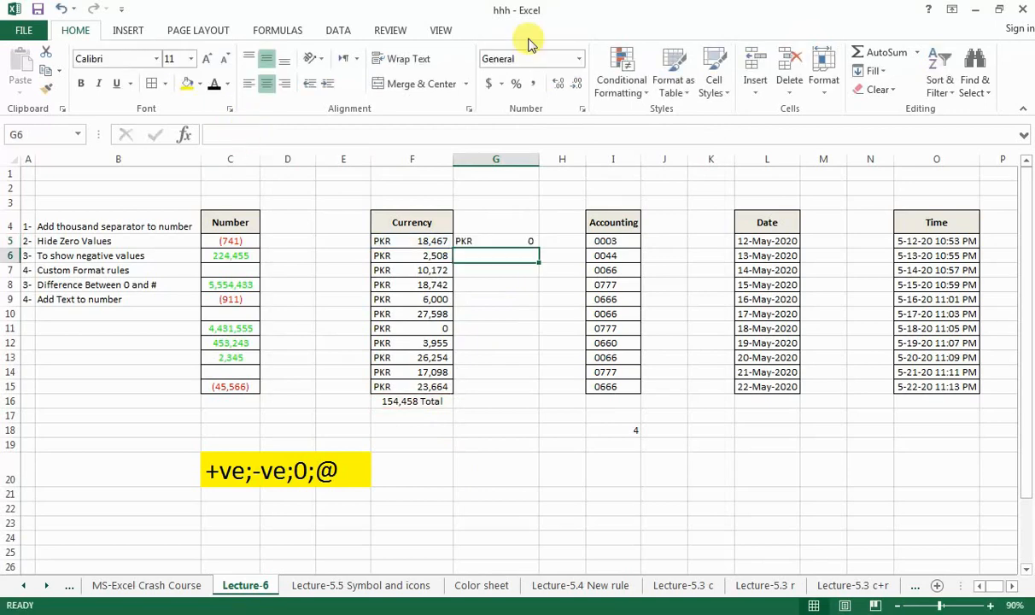
# Fill the G5 formula down through cell G15 beside the Currency column.
pyautogui.click(527, 240)
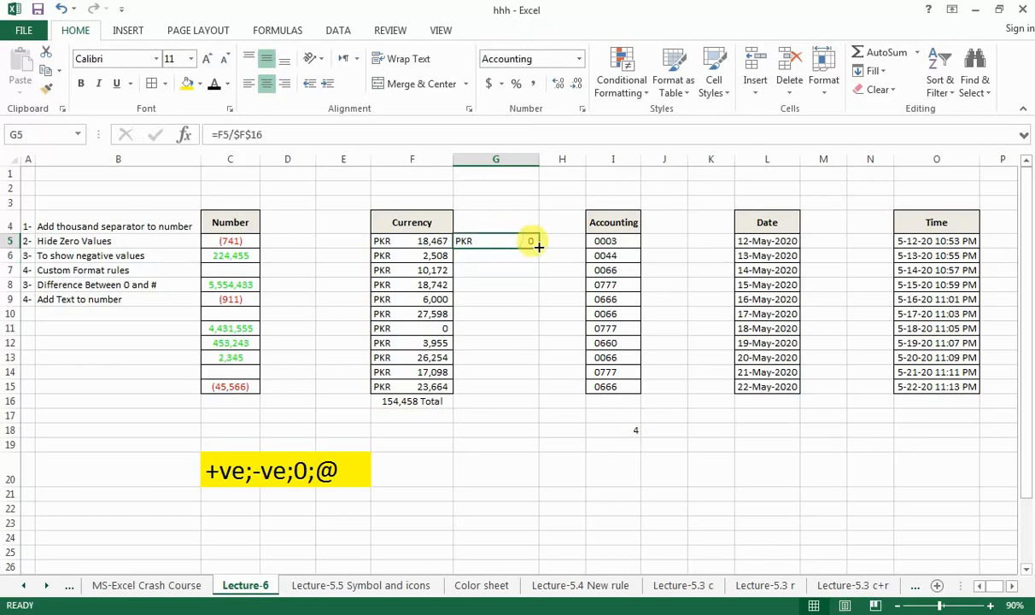
pyautogui.moveTo(537, 248); pyautogui.dragTo(536, 398)
pyautogui.click(475, 494)
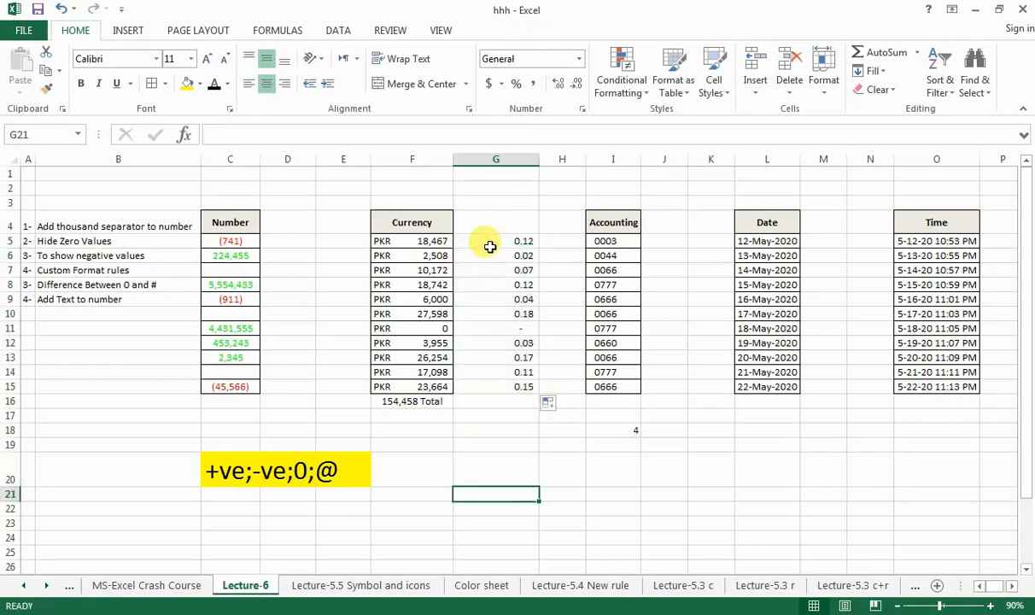
# Format cells G5 to G16 as percentages.
pyautogui.moveTo(493, 243); pyautogui.dragTo(488, 400)
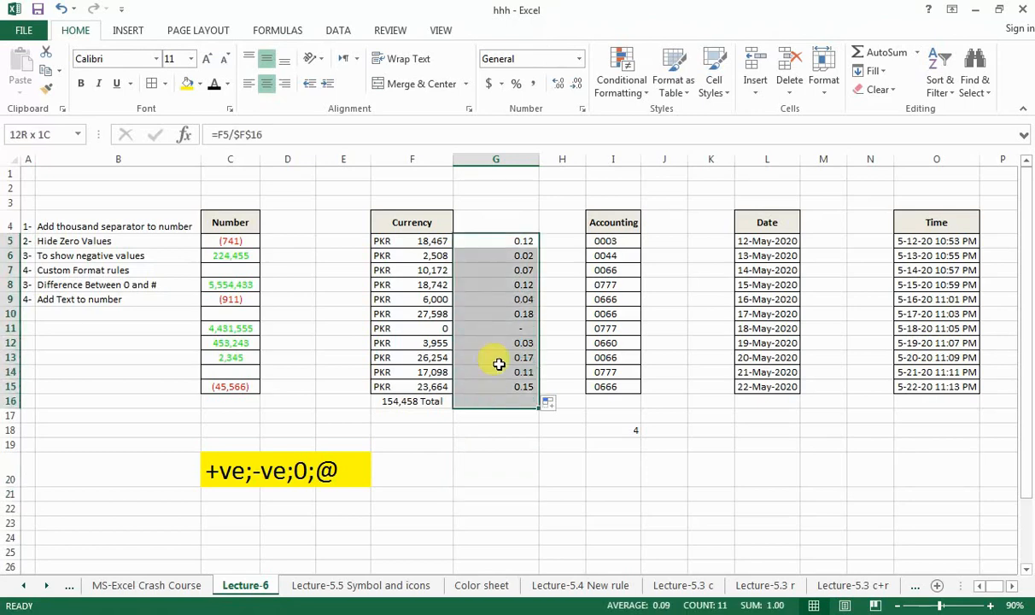
pyautogui.click(514, 83)
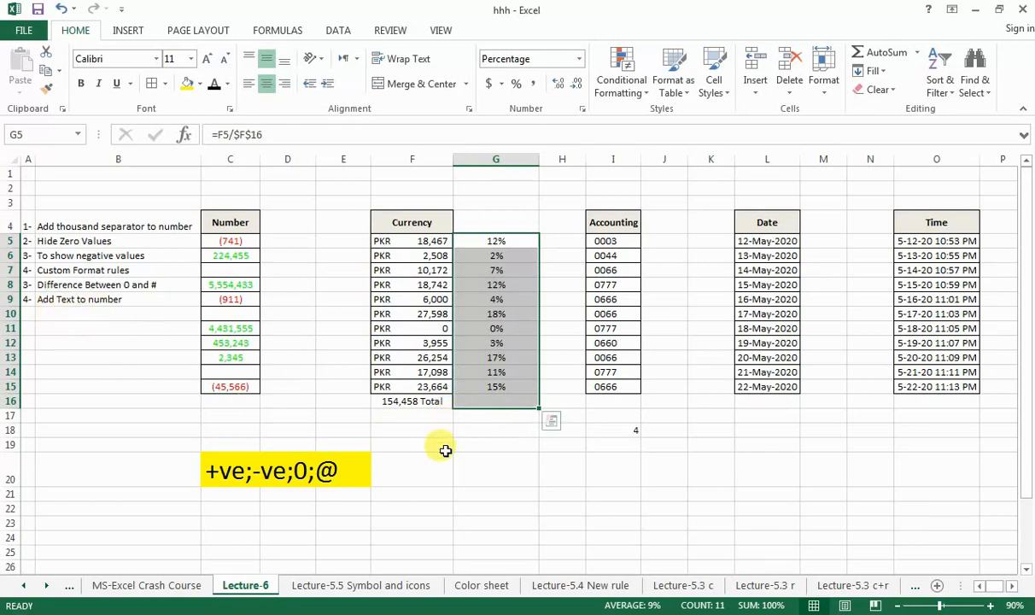
pyautogui.click(431, 299)
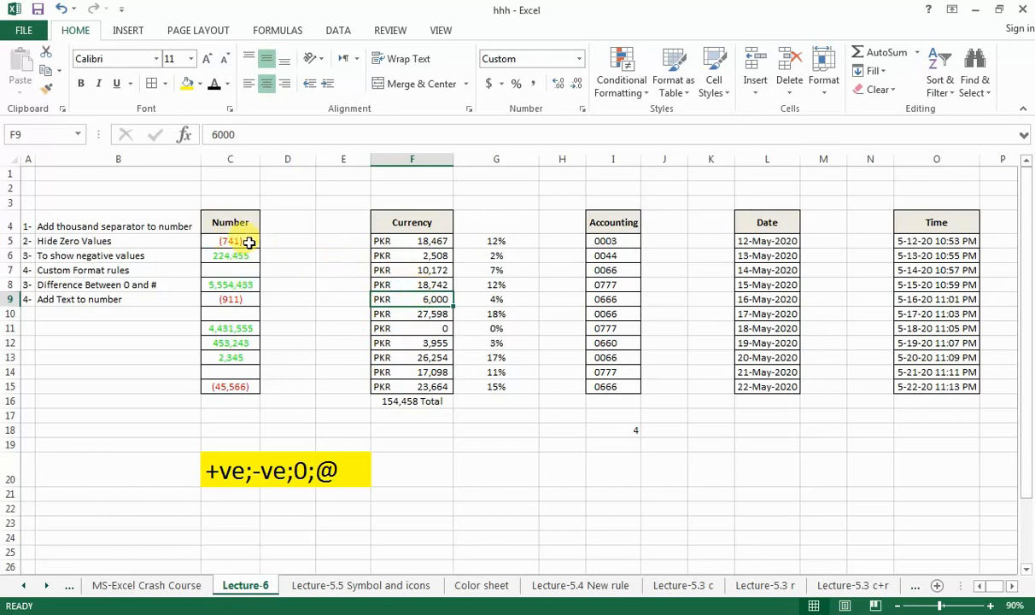
# Reset the number format of cells C5 to C15 in the Number column to General.
pyautogui.moveTo(248, 242); pyautogui.dragTo(239, 384)
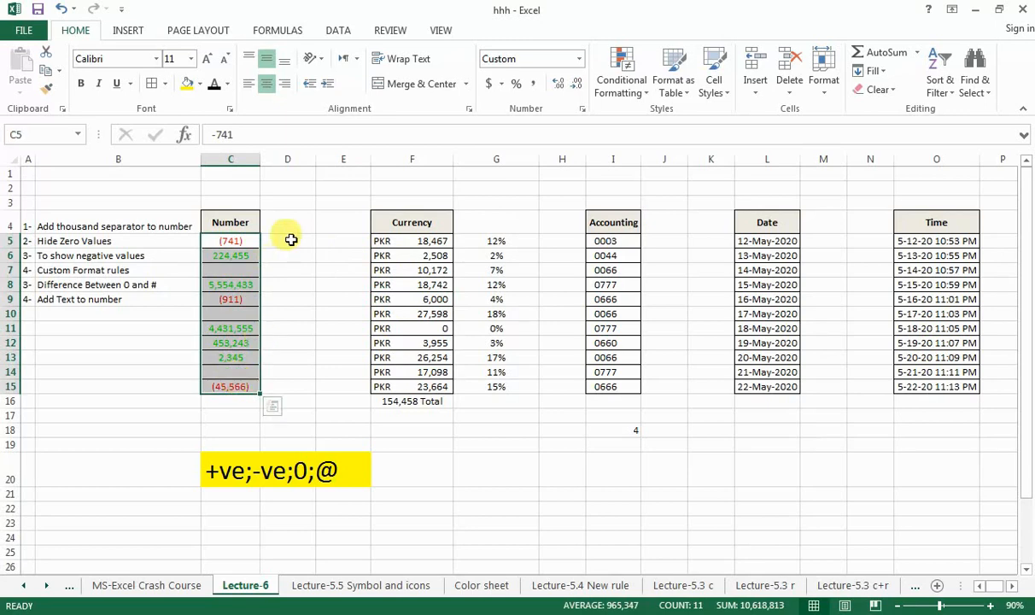
pyautogui.rightClick(246, 257)
pyautogui.click(551, 56)
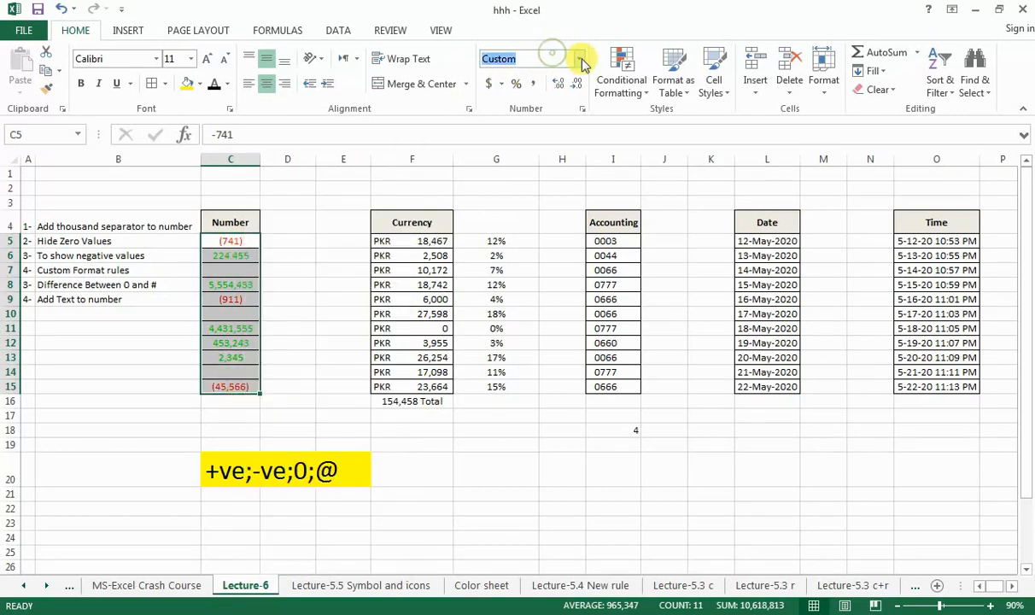
pyautogui.click(579, 58)
pyautogui.click(531, 78)
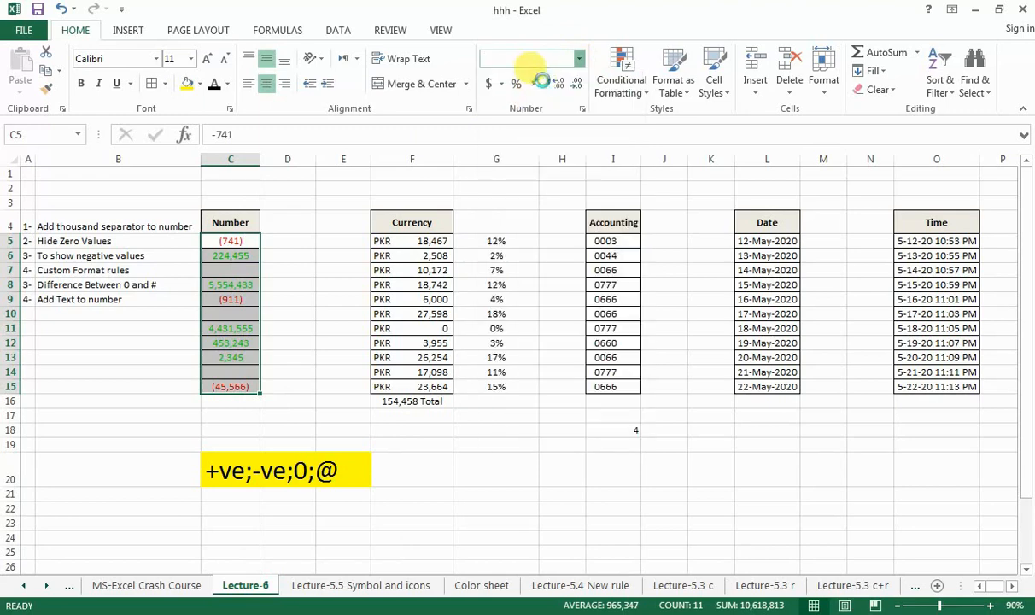
pyautogui.click(320, 328)
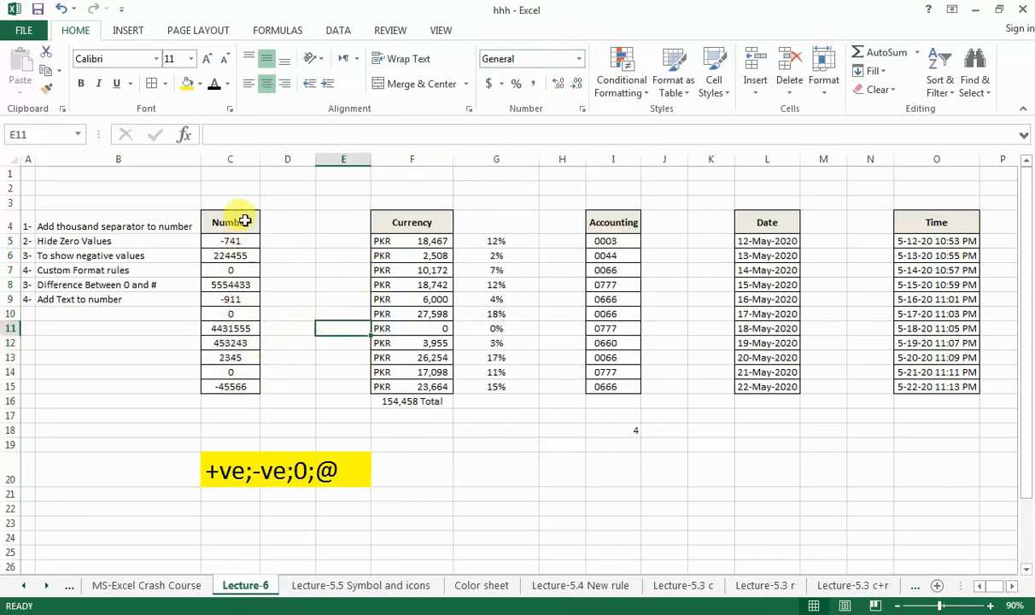
# Replace the Number heading in cell C4 with Sale.
pyautogui.click(256, 224)
pyautogui.press('BackSpace')
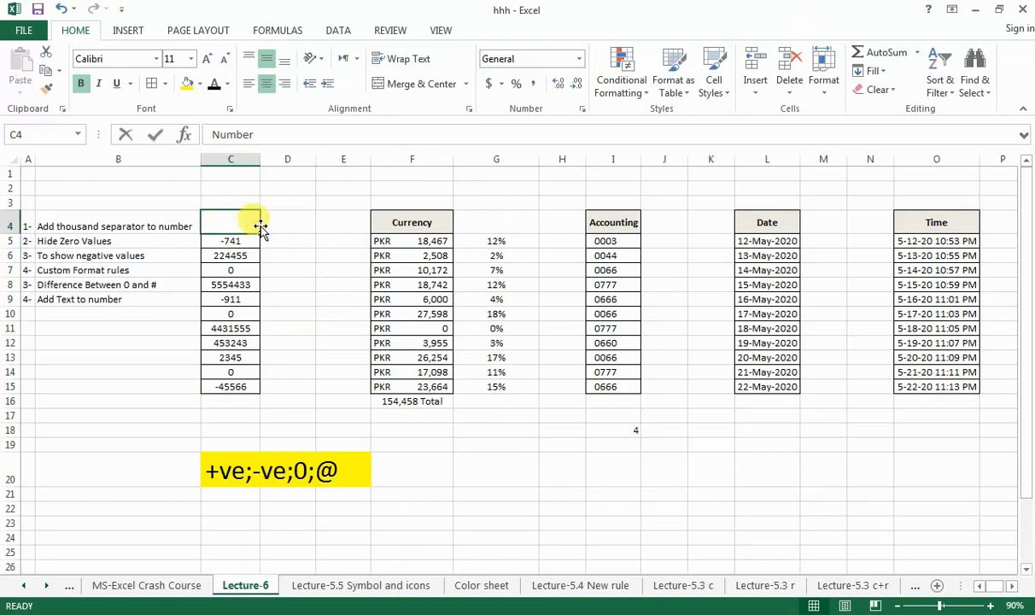
pyautogui.write('Sale')
pyautogui.press('Return')
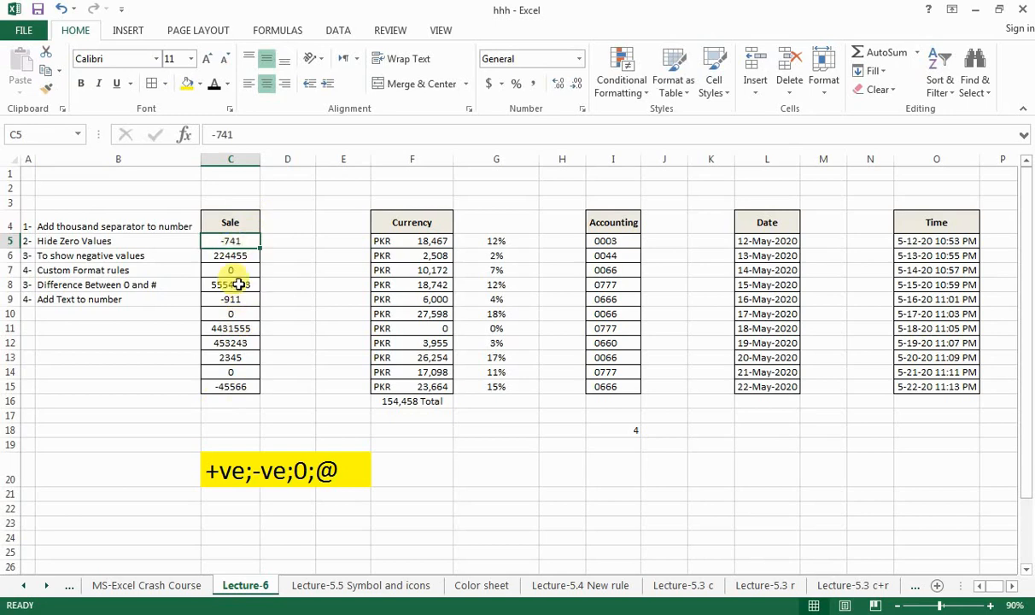
pyautogui.hotkey('ctrl', 'c')
pyautogui.click(232, 299)
pyautogui.press('Escape')
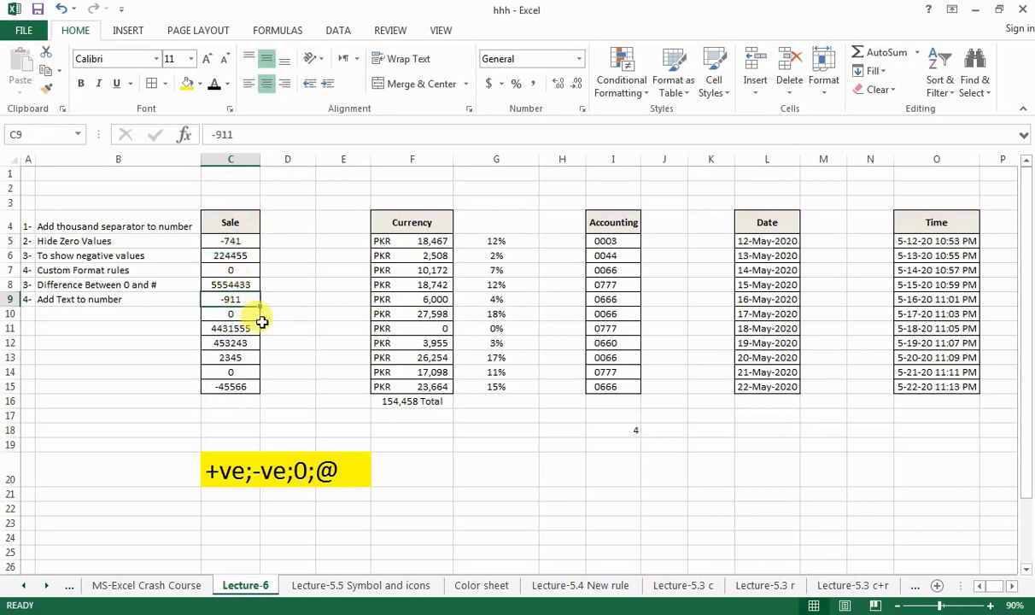
# Try to enter -741 Return directly as the value of cell C5 in the Sale column.
pyautogui.click(244, 243)
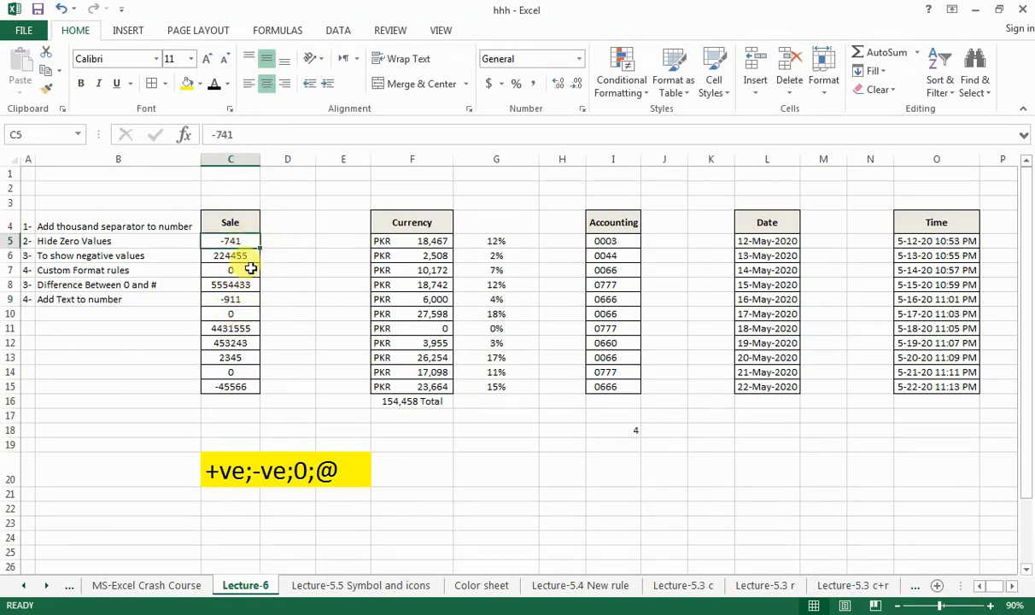
pyautogui.click(253, 132)
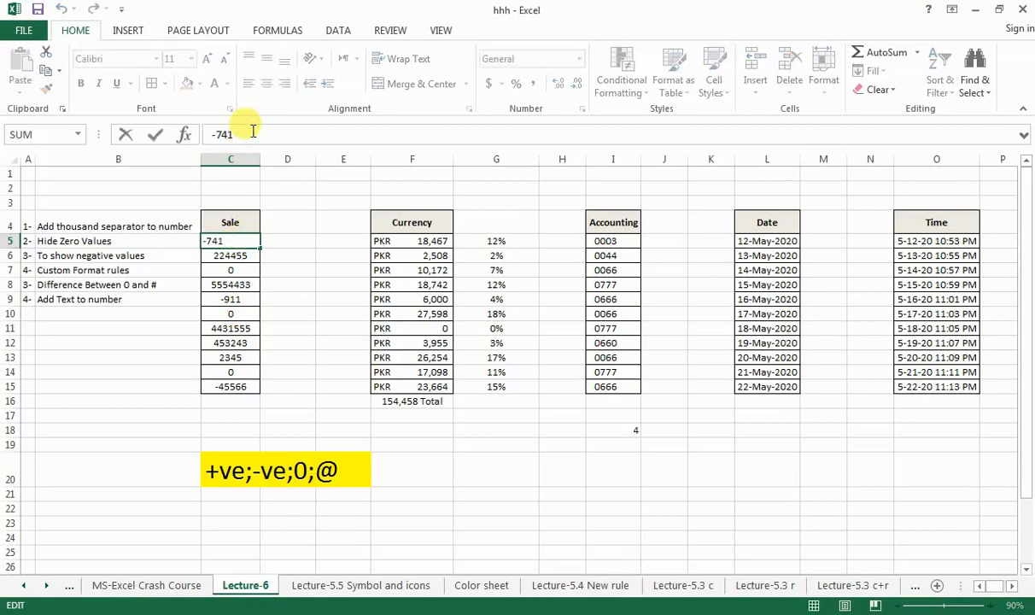
pyautogui.write('Return')
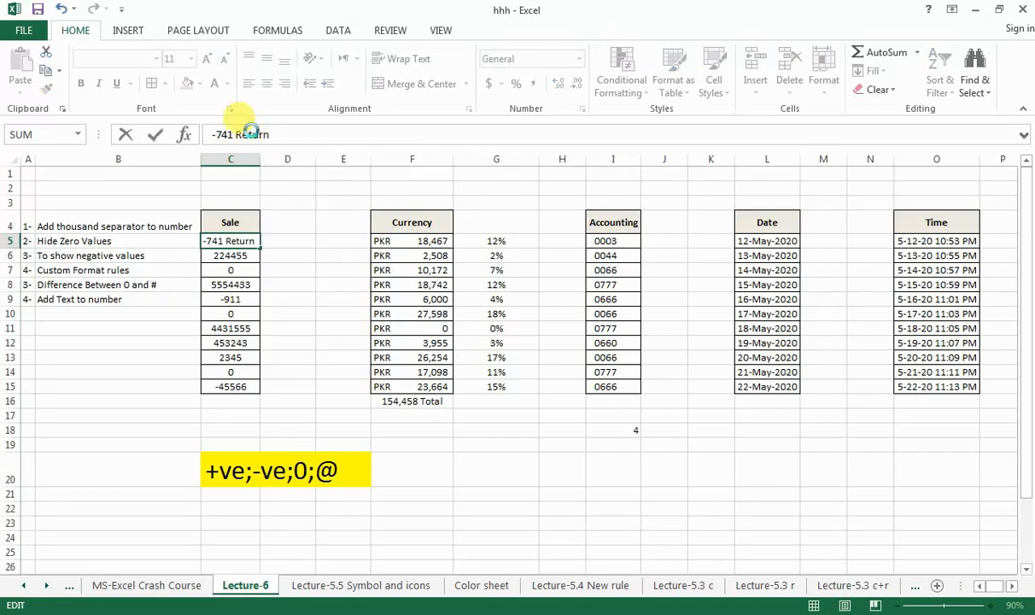
pyautogui.press('Return')
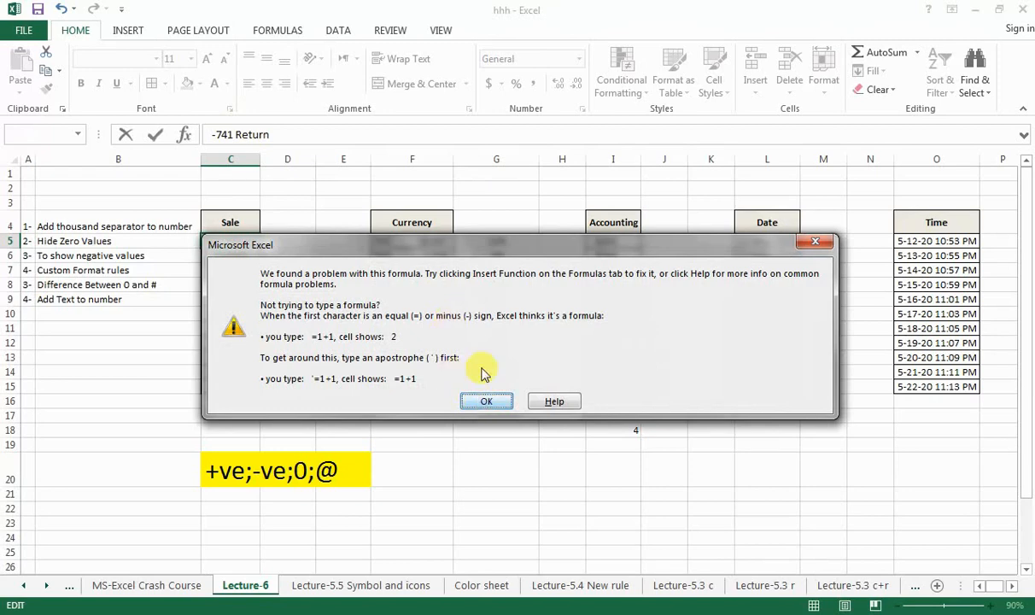
pyautogui.moveTo(539, 254); pyautogui.dragTo(659, 265)
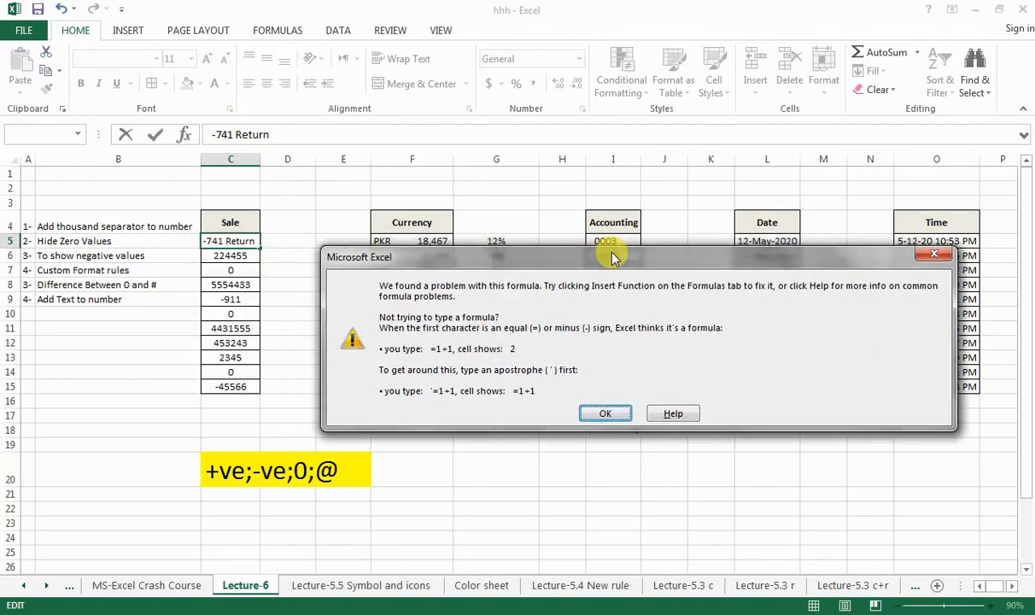
pyautogui.click(608, 415)
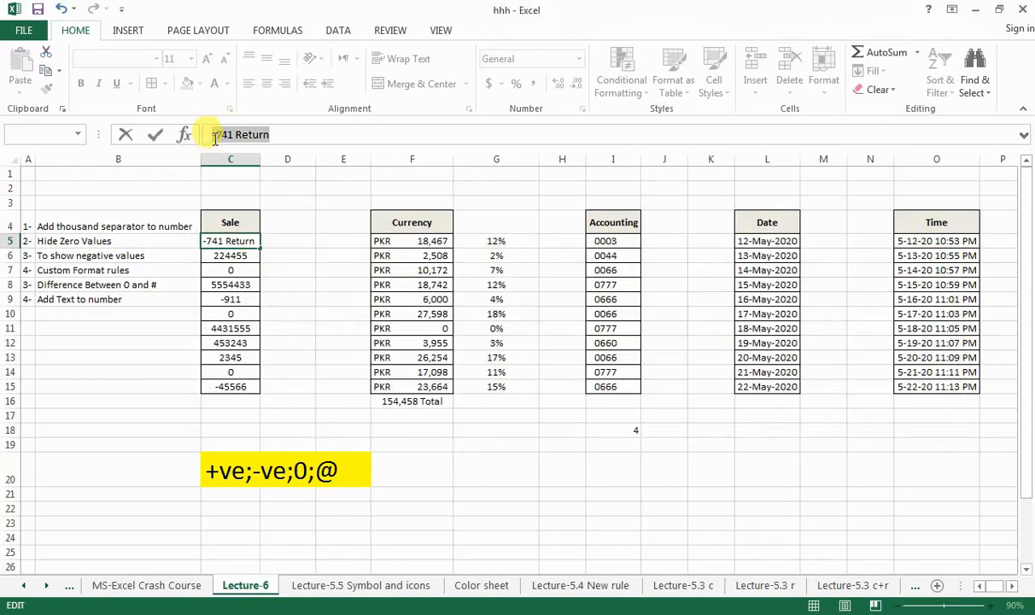
# Enter '-741 Return as text in cell C5 and check the sum of cells C5 to C15.
pyautogui.click(212, 134)
pyautogui.write("'")
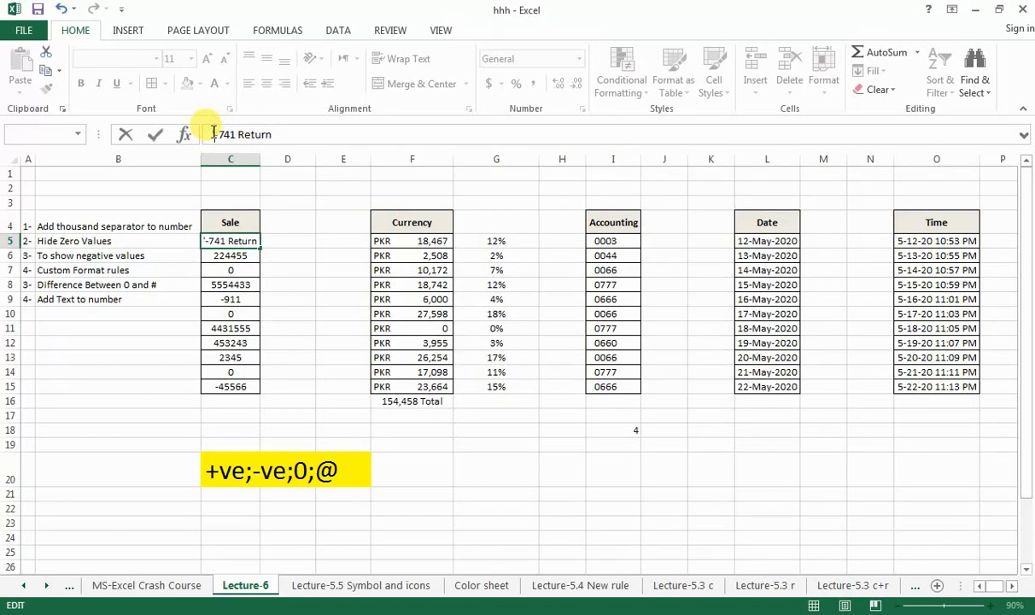
pyautogui.press('Return')
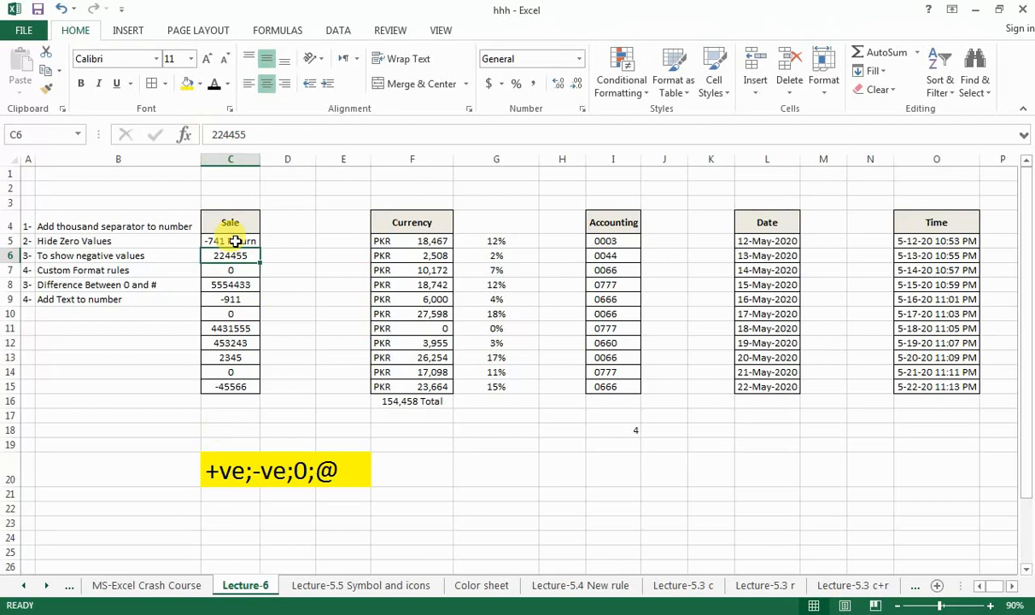
pyautogui.moveTo(235, 241); pyautogui.dragTo(233, 380)
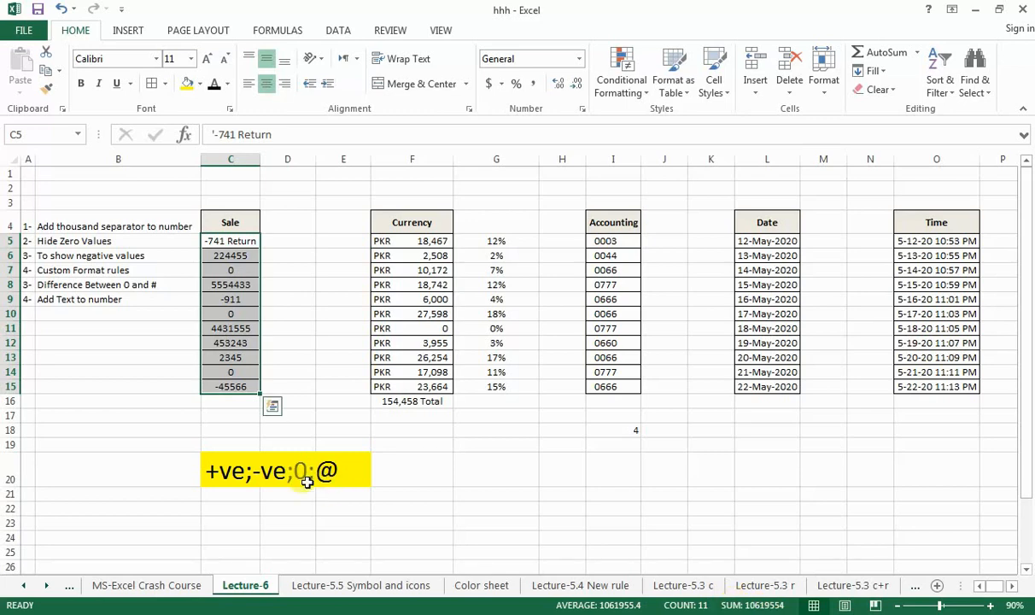
# Remove the apostrophe and the word Return from cell C5, leaving -741.
pyautogui.click(219, 241)
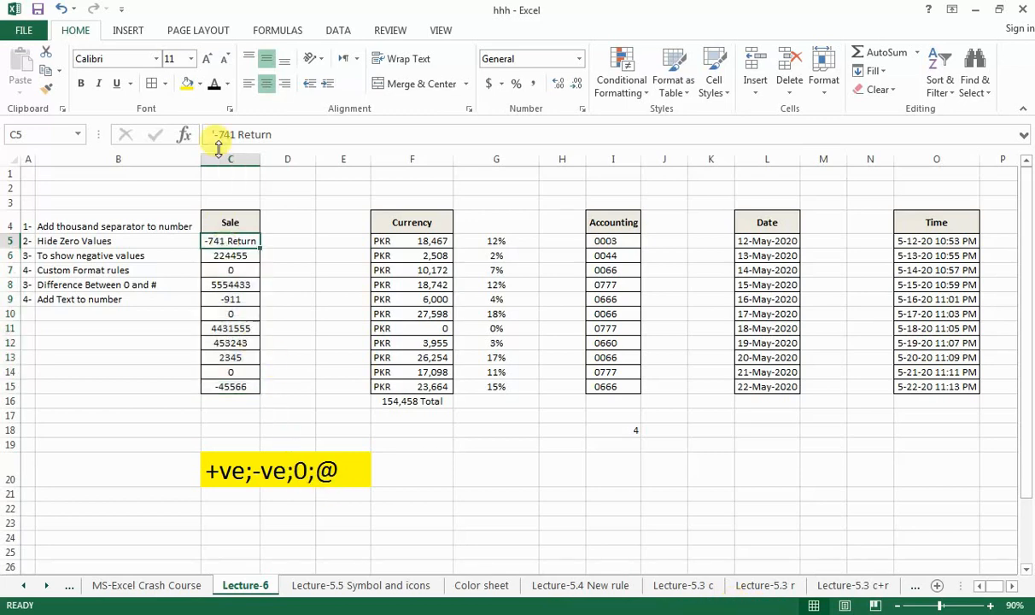
pyautogui.click(215, 134)
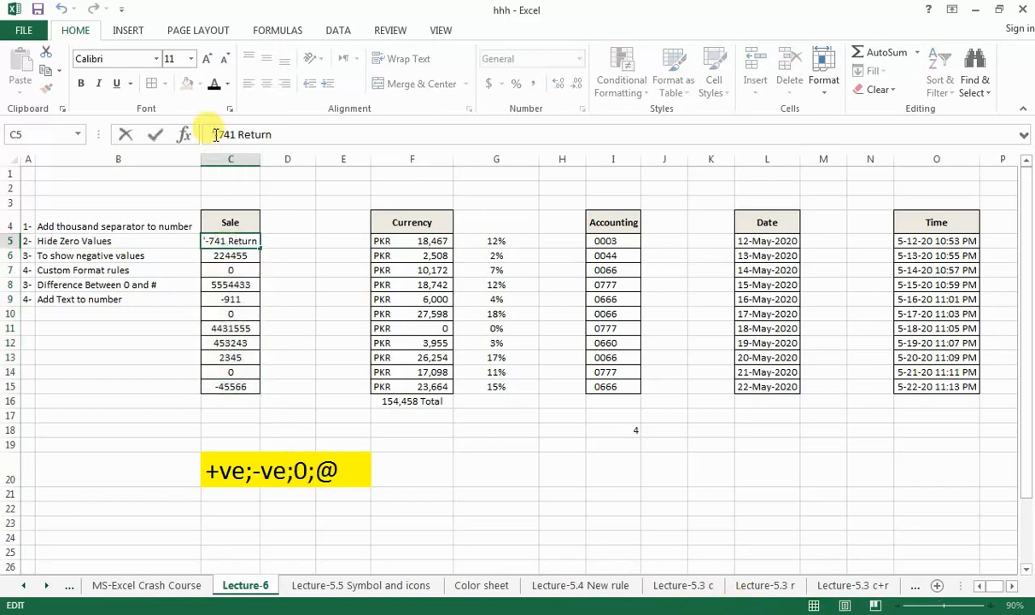
pyautogui.press('Delete')
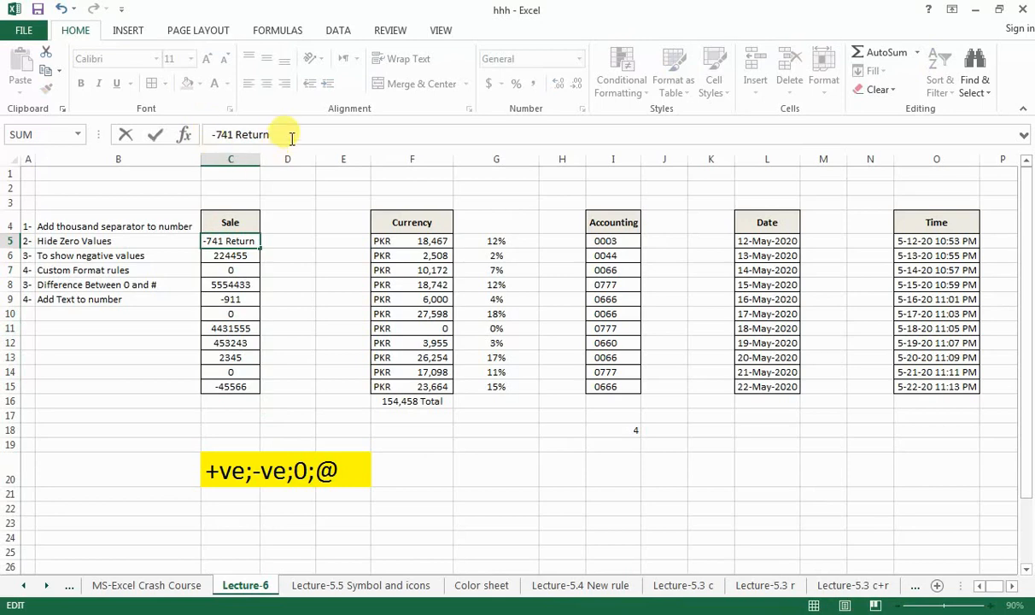
pyautogui.moveTo(272, 135); pyautogui.dragTo(232, 134)
pyautogui.press('BackSpace')
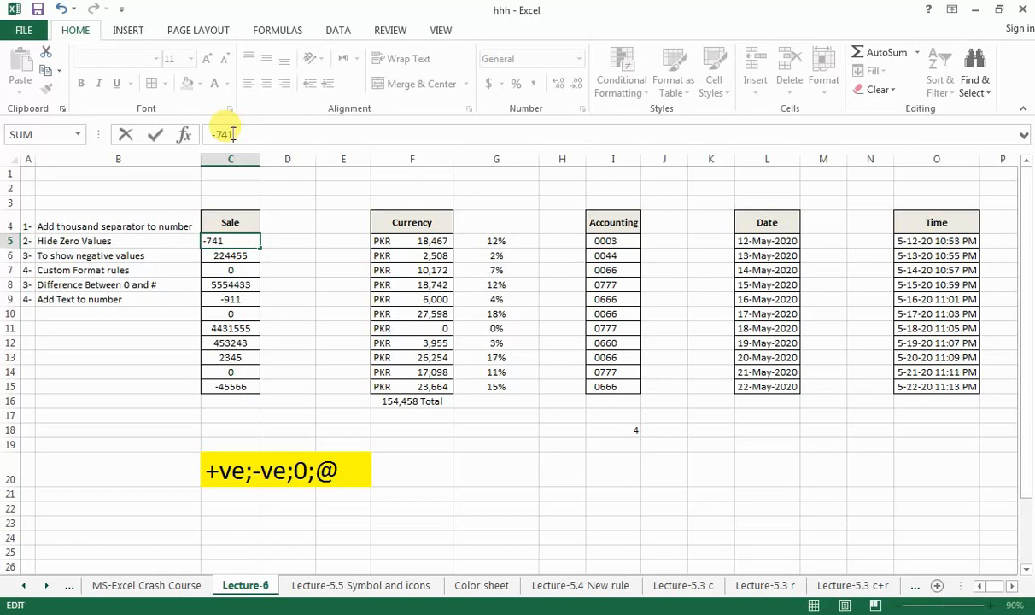
pyautogui.press('Return')
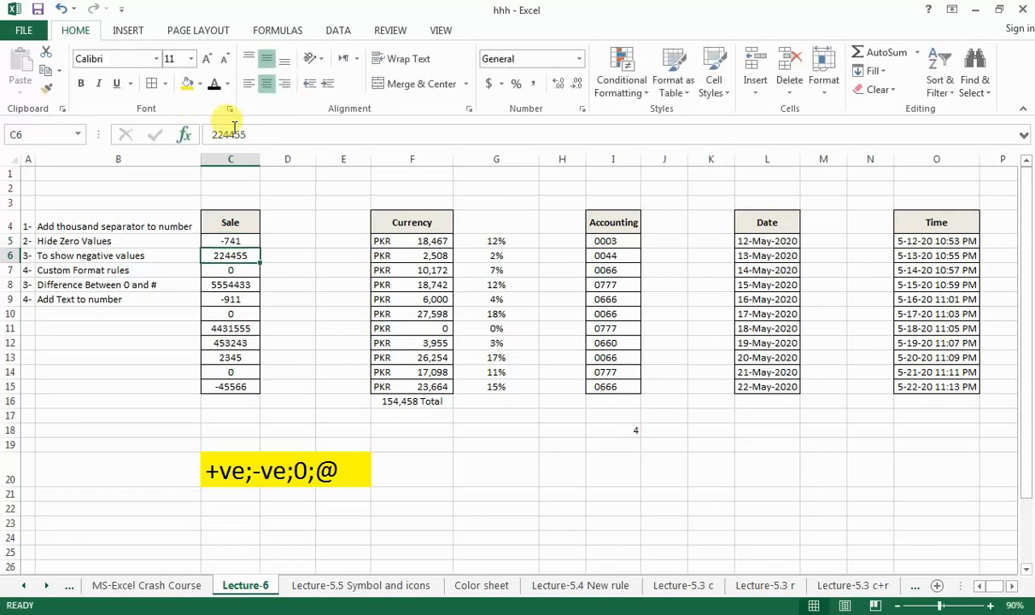
# Open the custom number format settings for Sale cells C5 to C15 and clear the General code.
pyautogui.moveTo(232, 242); pyautogui.dragTo(239, 385)
pyautogui.rightClick(239, 362)
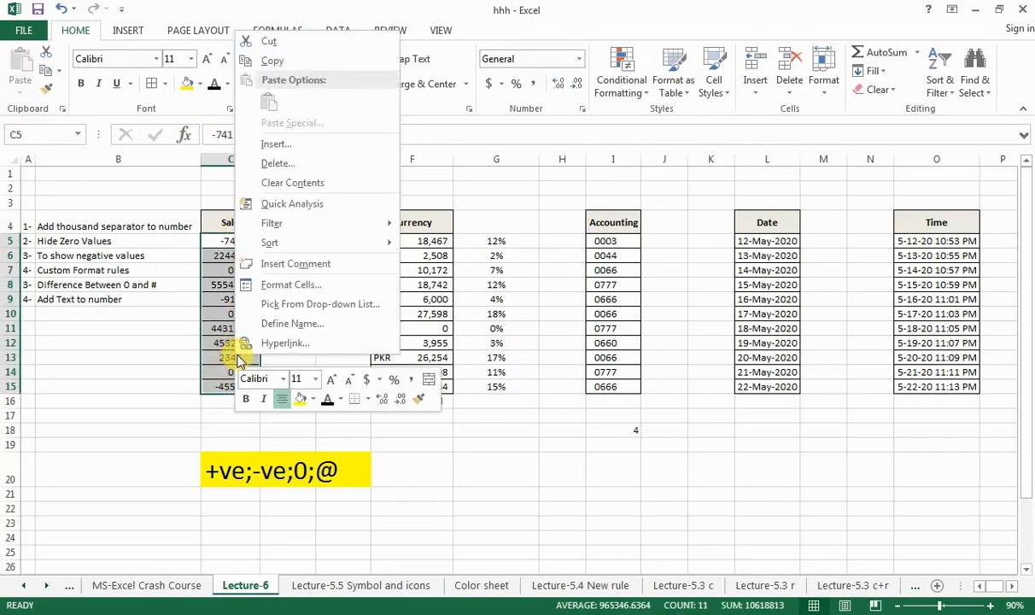
pyautogui.click(308, 291)
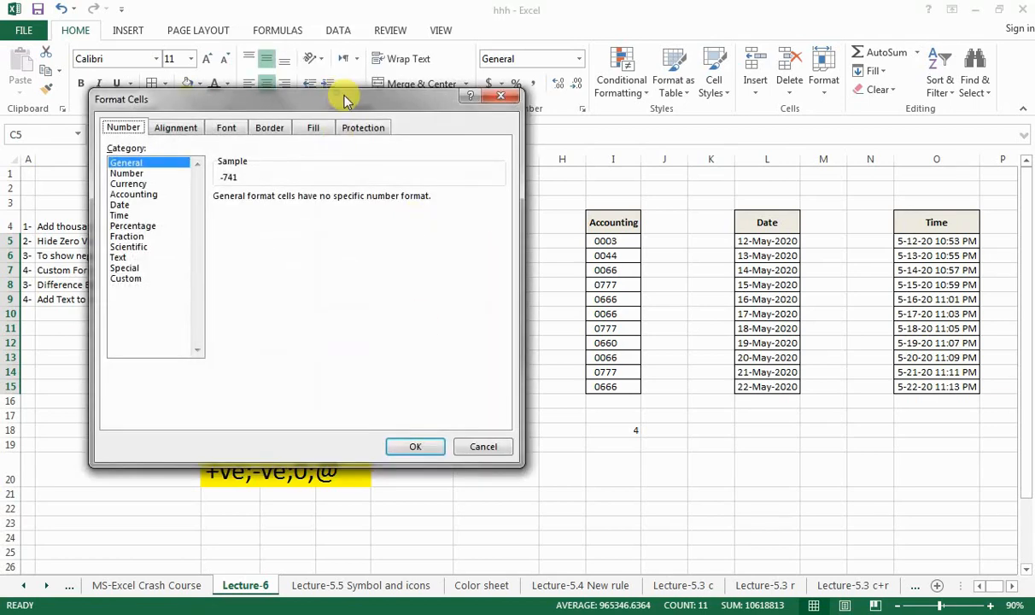
pyautogui.moveTo(342, 95); pyautogui.dragTo(761, 115)
pyautogui.click(549, 296)
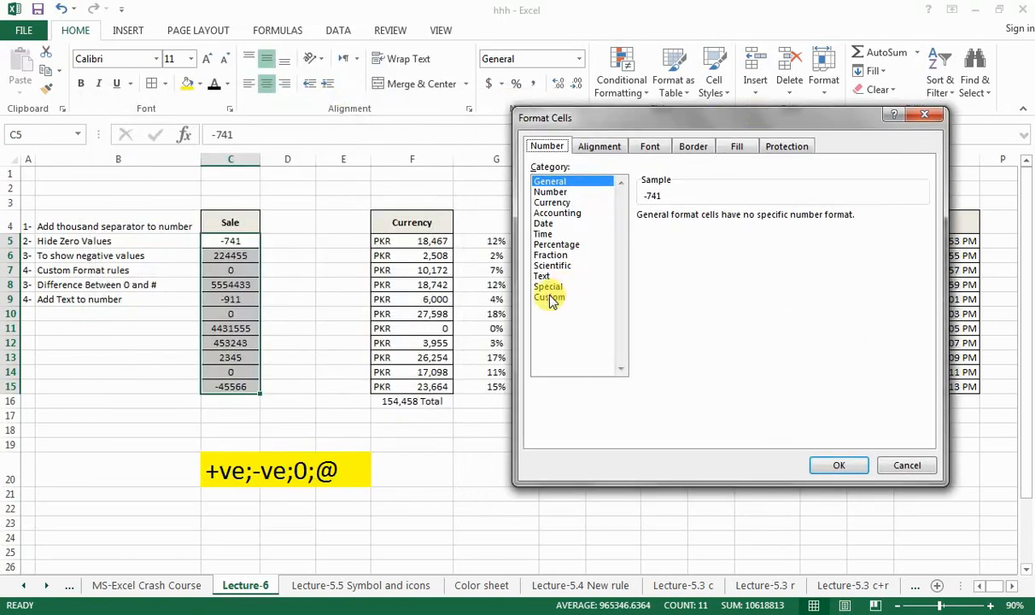
pyautogui.doubleClick(642, 230)
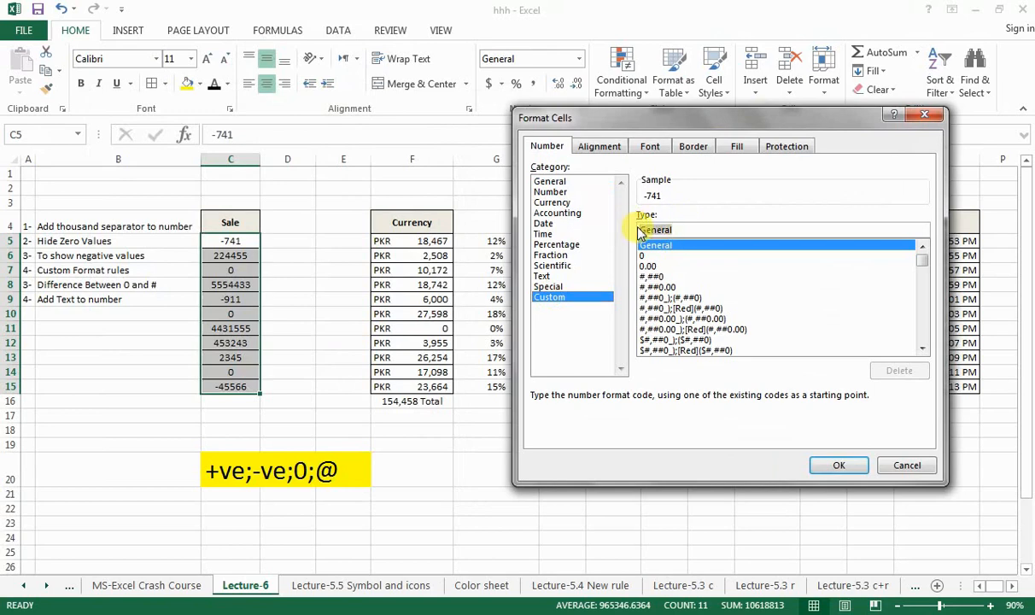
pyautogui.press('BackSpace')
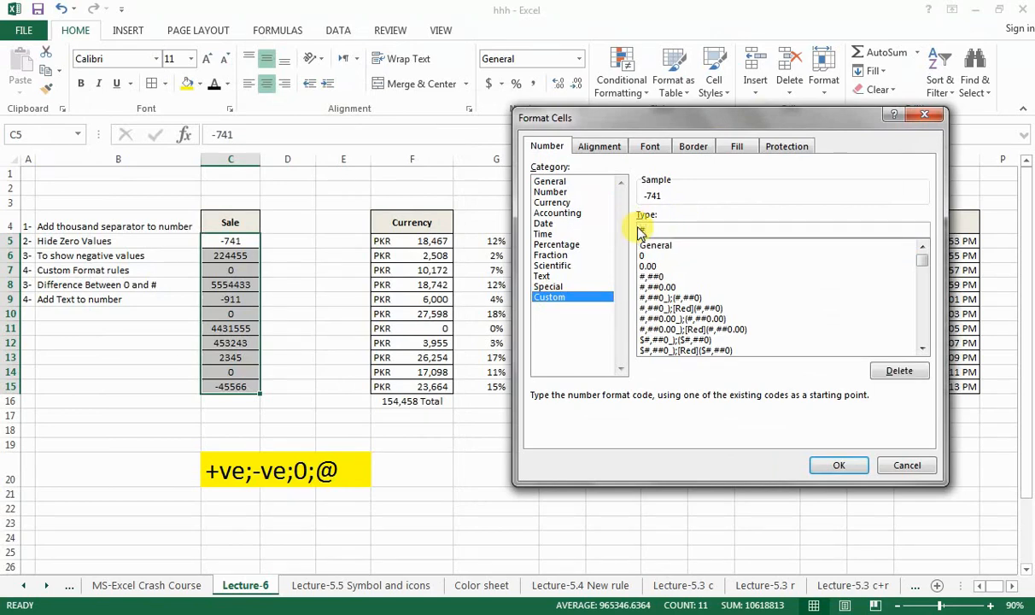
# Enter the custom format code #,### "Return" for the Sale values.
pyautogui.write('#')
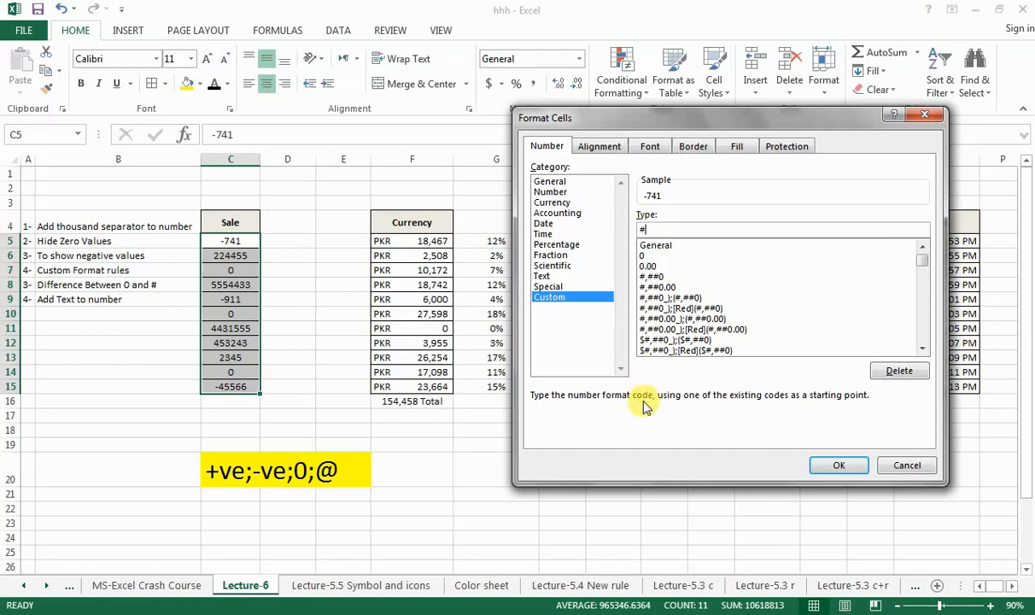
pyautogui.write(',##0')
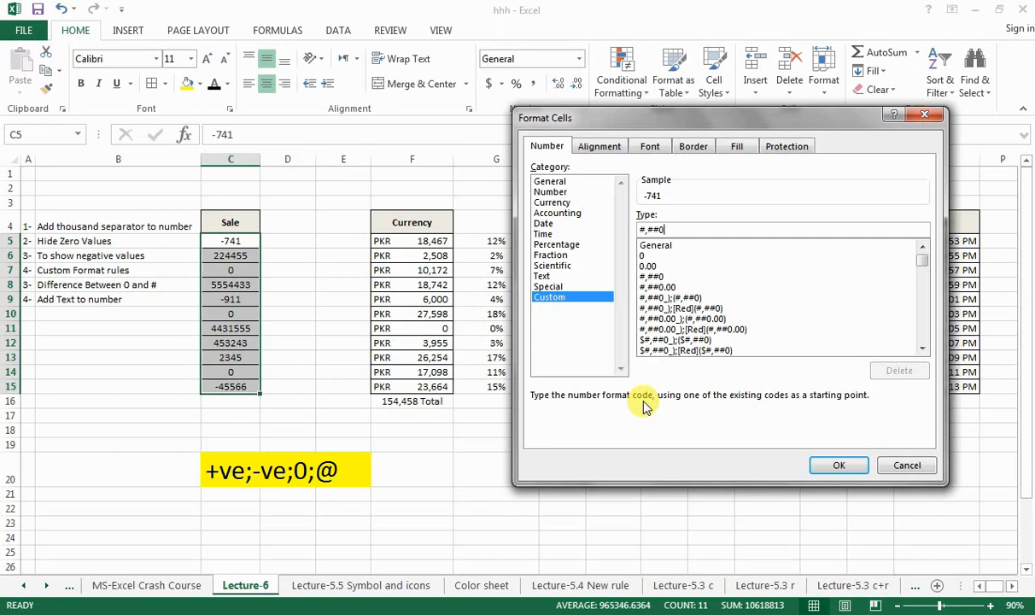
pyautogui.press('BackSpace')
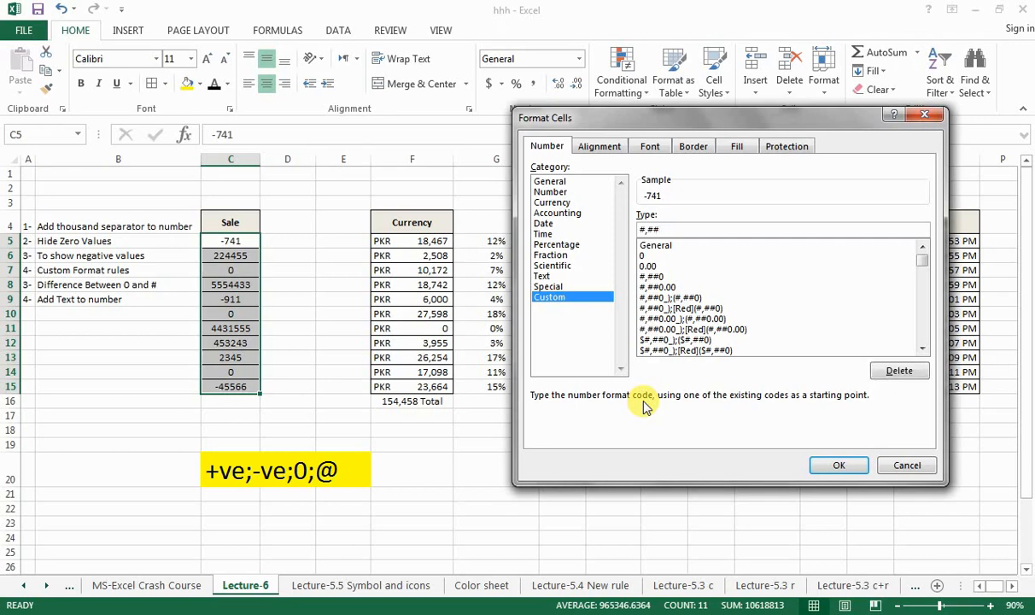
pyautogui.write('#')
pyautogui.write('"')
pyautogui.write('Return')
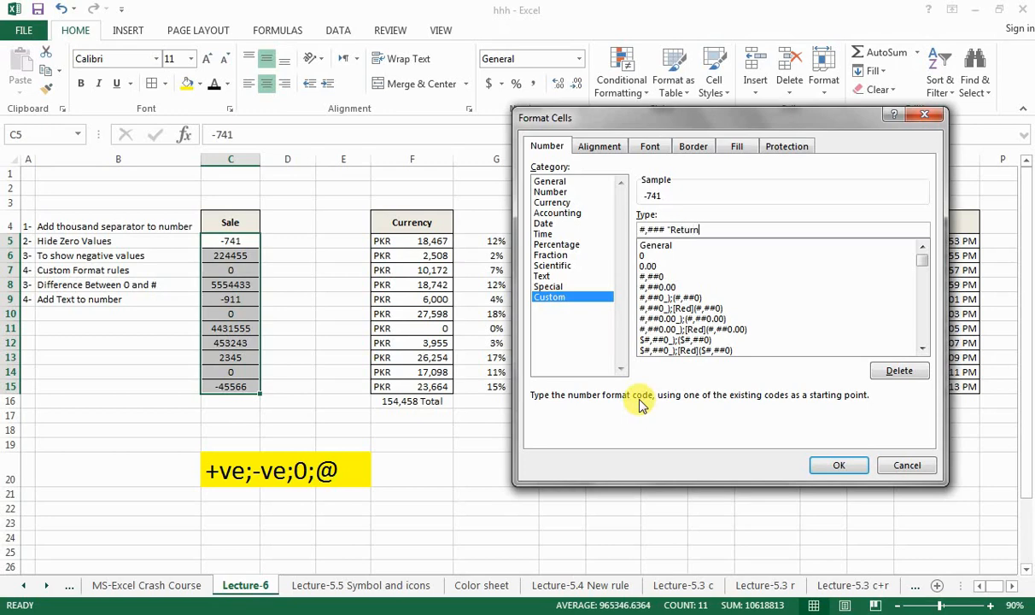
pyautogui.write('"')
# Insert a semicolon after #,### so that "Return" belongs to the negative section of the format code.
pyautogui.press('Left')
pyautogui.press('Left')
pyautogui.press('Left')
pyautogui.press('Left')
pyautogui.press('Left')
pyautogui.press('Left')
pyautogui.press('Left')
pyautogui.press('Left')
pyautogui.write(';')
# Add #,### before "Return" in the negative section, making the code #,###;#,### "Return".
pyautogui.press('Left')
pyautogui.hotkey('shift', 'Left')
pyautogui.hotkey('shift', 'Left')
pyautogui.hotkey('shift', 'Left')
pyautogui.hotkey('shift', 'Left')
pyautogui.hotkey('shift', 'Left')
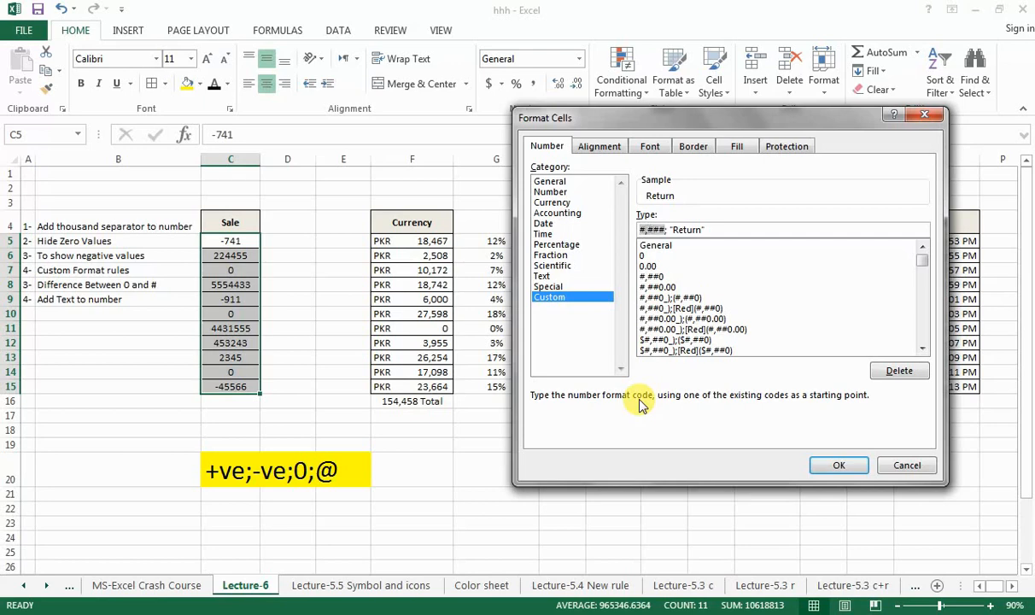
pyautogui.press('Right')
pyautogui.press('Right')
pyautogui.press('BackSpace')
pyautogui.write('#,### ')
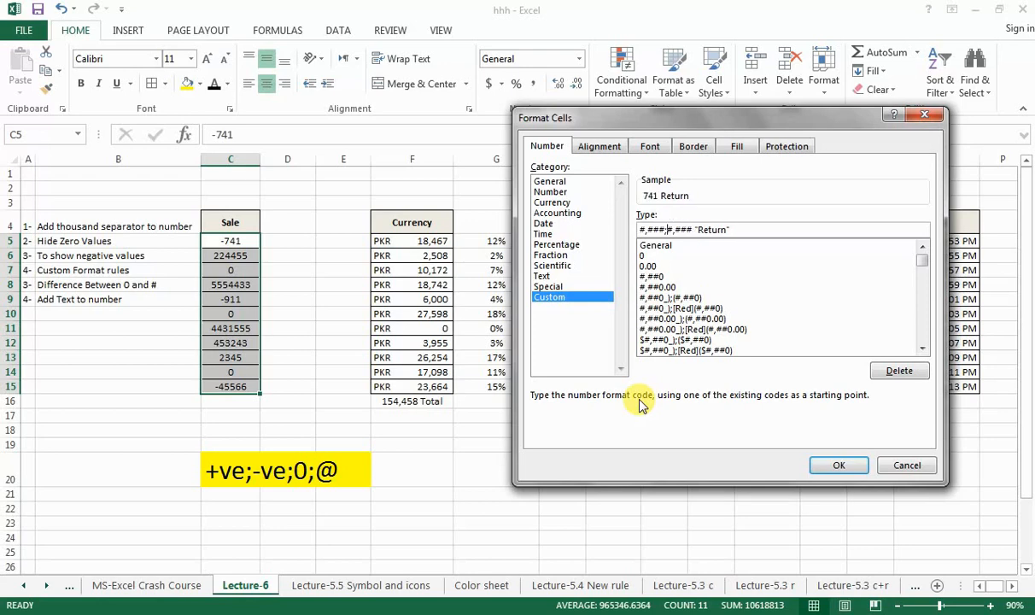
# Enclose the negative number pattern in parentheses and apply the format #,###;(#,###) "Return" to the Sale values.
pyautogui.write('-')
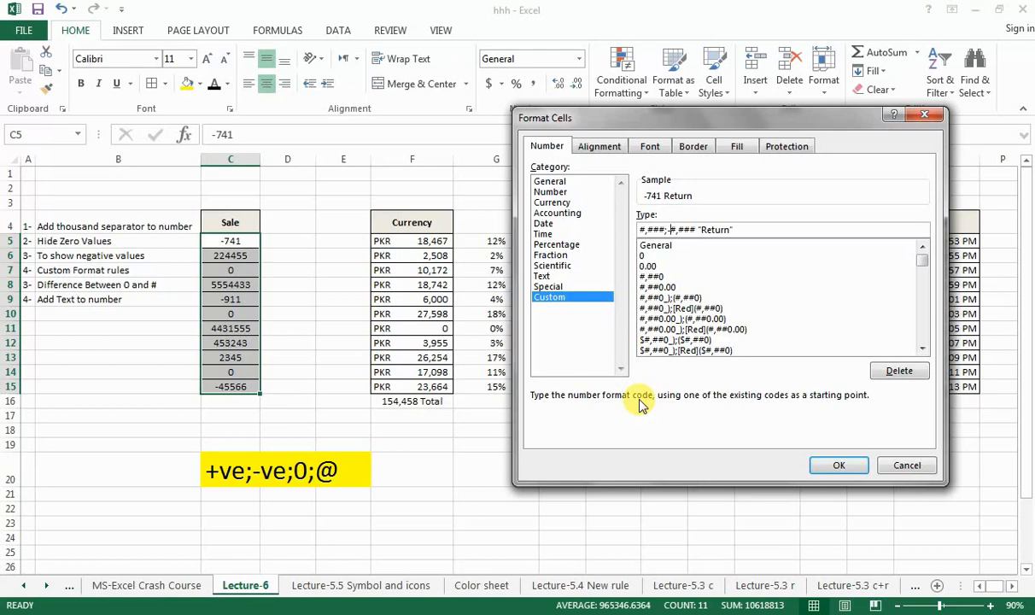
pyautogui.press('BackSpace')
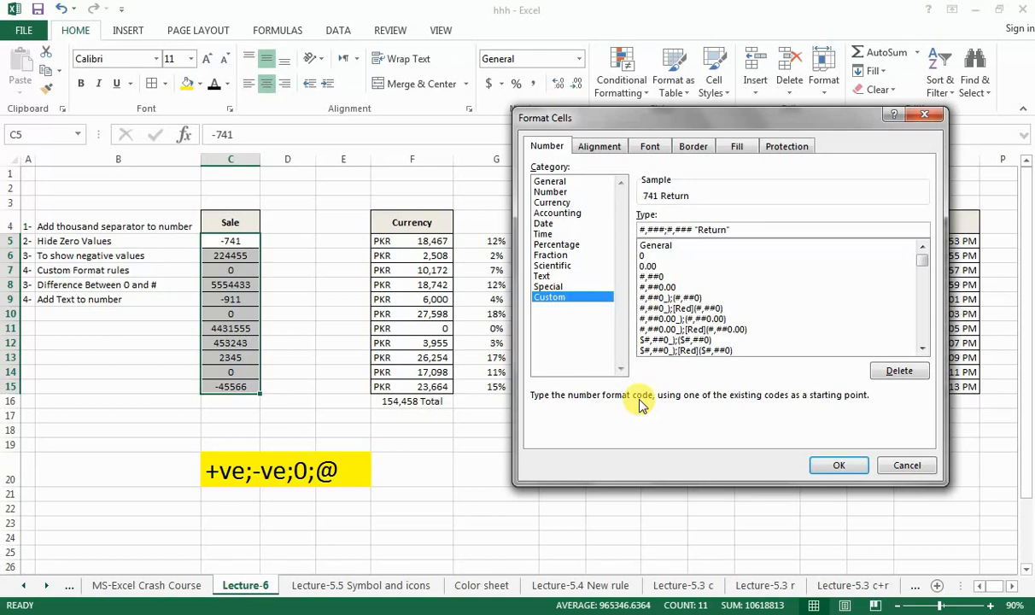
pyautogui.write('(')
pyautogui.press('Right')
pyautogui.press('Right')
pyautogui.press('Right')
pyautogui.press('Right')
pyautogui.press('Right')
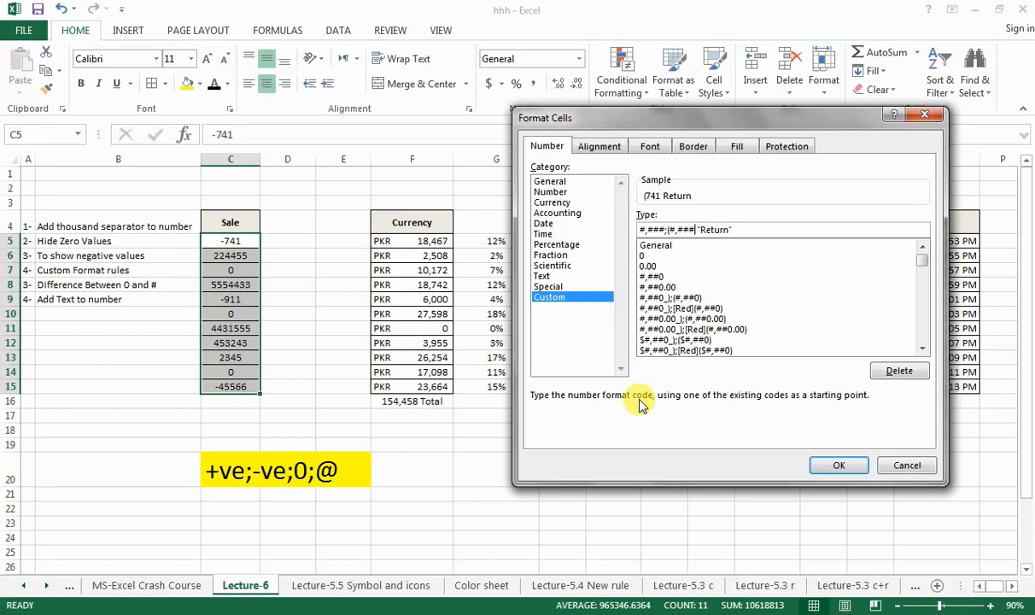
pyautogui.write(')')
pyautogui.press('Right')
pyautogui.press('Right')
pyautogui.press('Right')
pyautogui.press('Right')
pyautogui.press('Right')
pyautogui.press('Right')
pyautogui.press('Right')
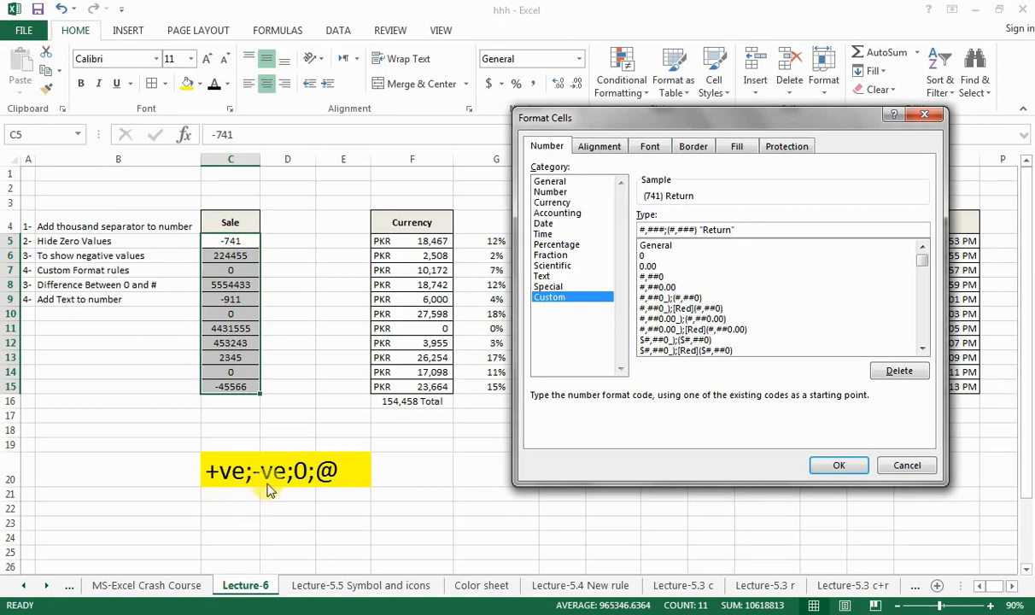
pyautogui.press('Return')
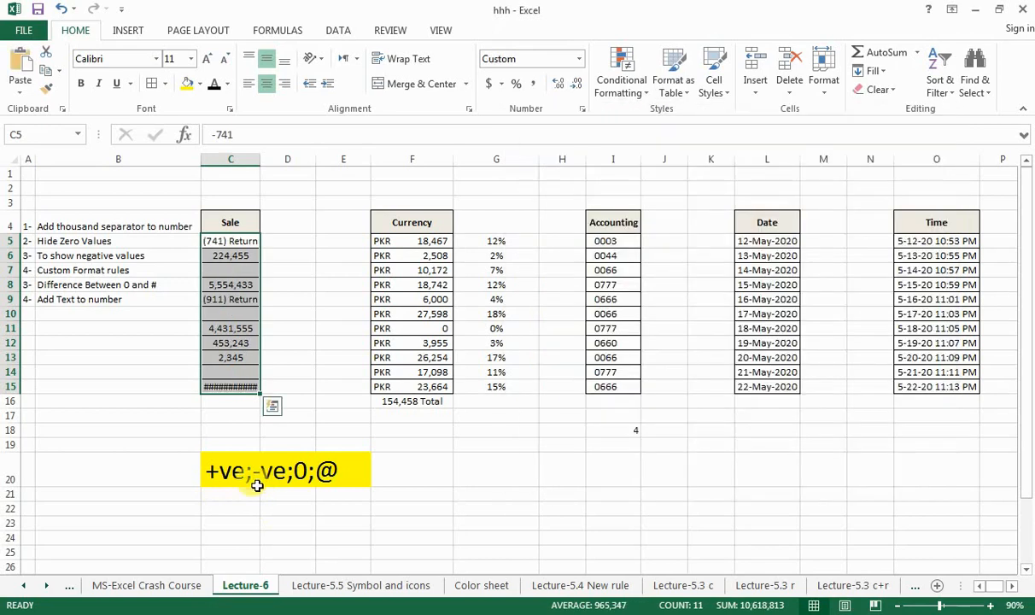
# Widen column C to fit the formatted Sale values, and check the underlying numbers and sum of C5 to C15.
pyautogui.moveTo(260, 157); pyautogui.dragTo(348, 157)
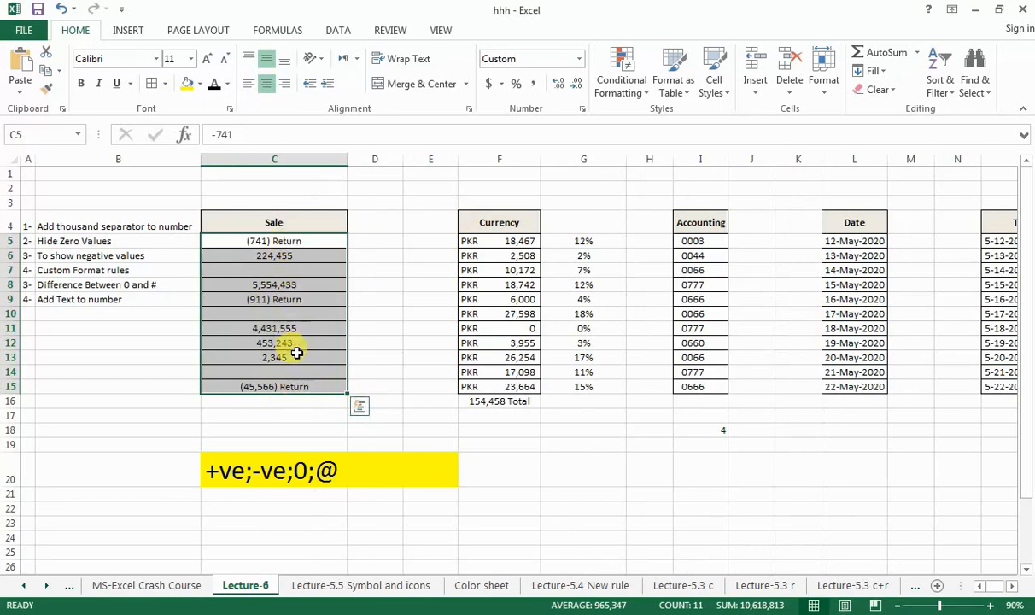
pyautogui.click(301, 271)
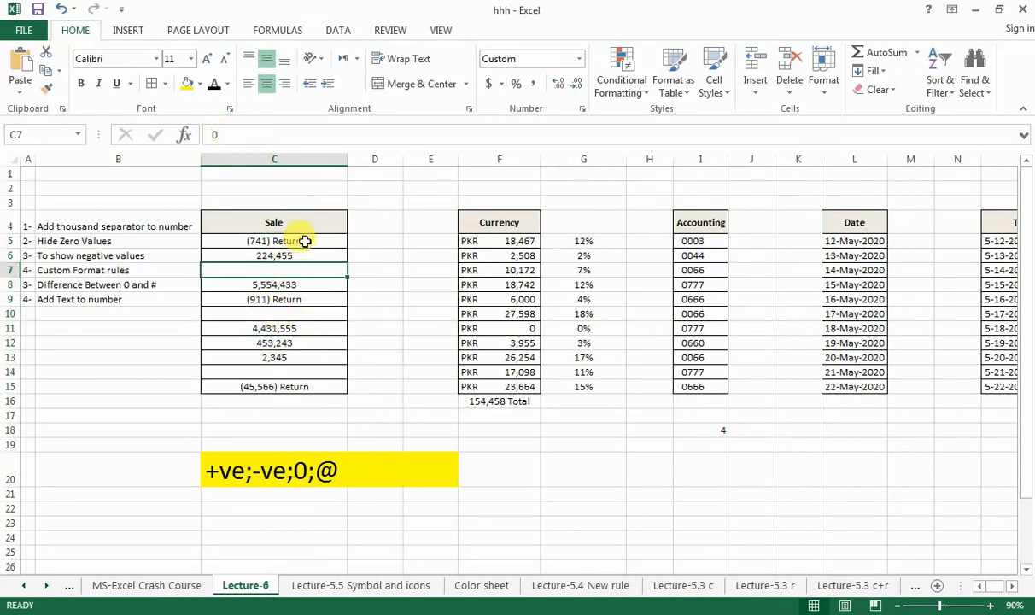
pyautogui.click(303, 300)
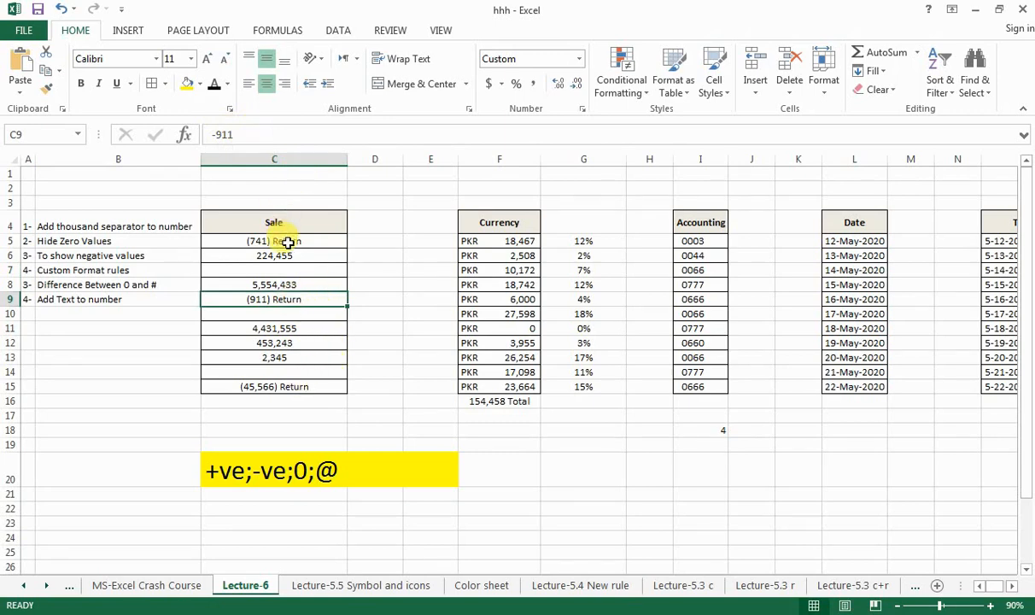
pyautogui.moveTo(281, 241); pyautogui.dragTo(301, 386)
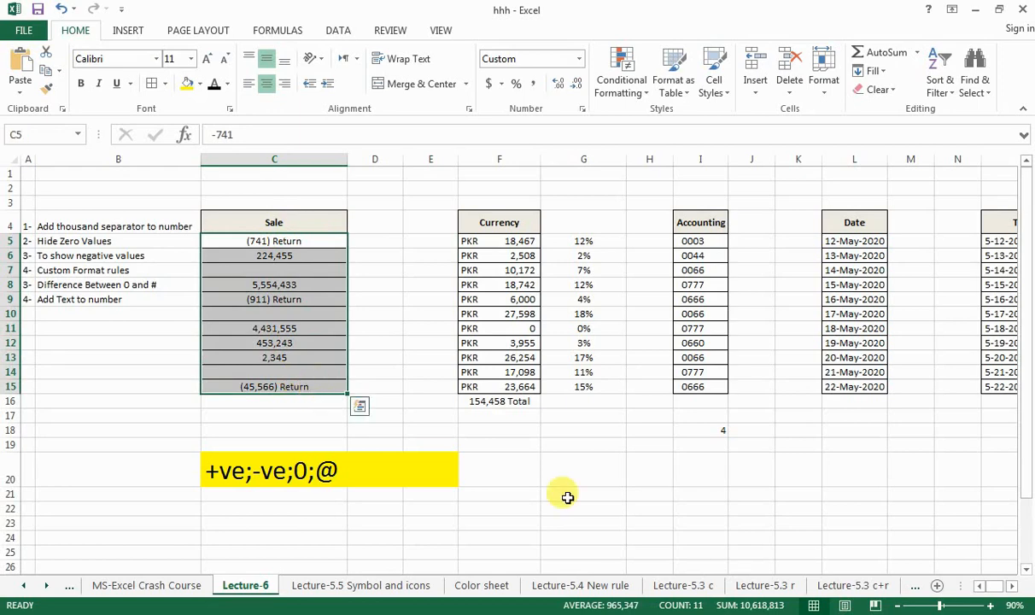